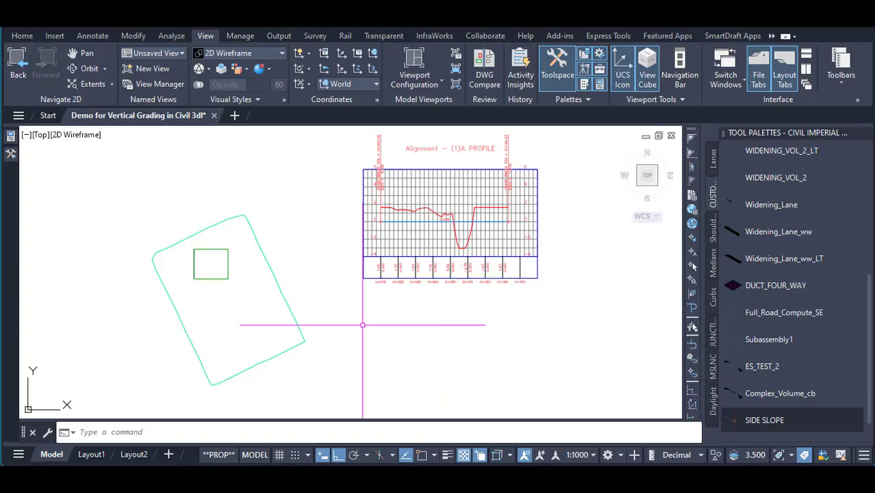
- View the corridor surface in the 3D viewer, orbited into a tilted view
scroll(228, 303, up, 4)
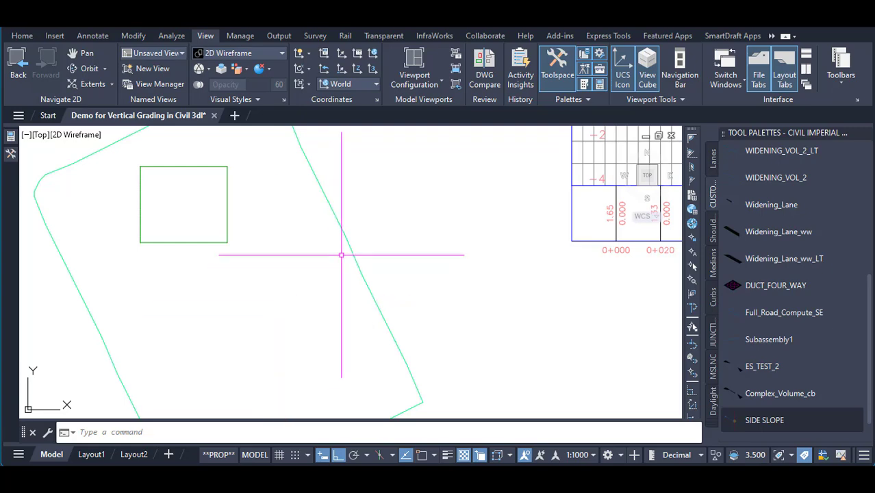
click(344, 230)
right_click(343, 230)
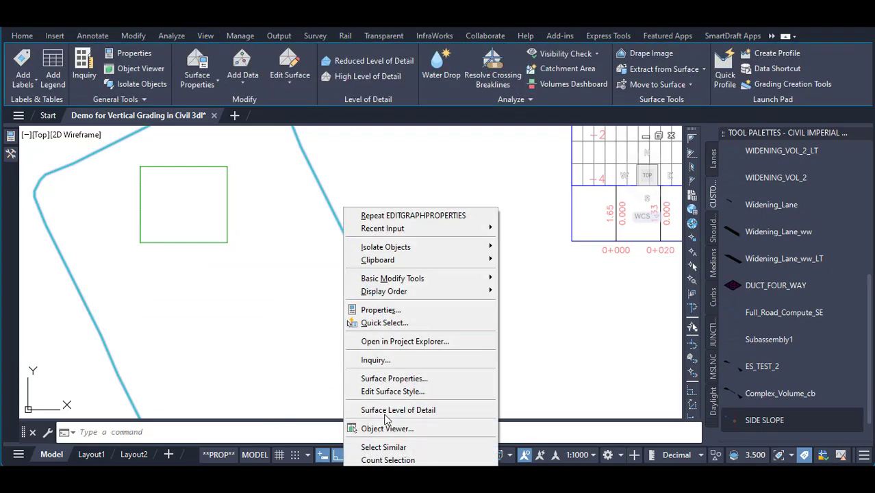
click(383, 426)
mouse_move(382, 345)
mouse_down()
mouse_move(363, 246)
mouse_move(457, 318)
mouse_move(445, 263)
mouse_move(413, 280)
mouse_move(449, 289)
mouse_move(424, 298)
mouse_move(445, 299)
mouse_up()
scroll(449, 296, up, 2)
scroll(450, 296, up, 1)
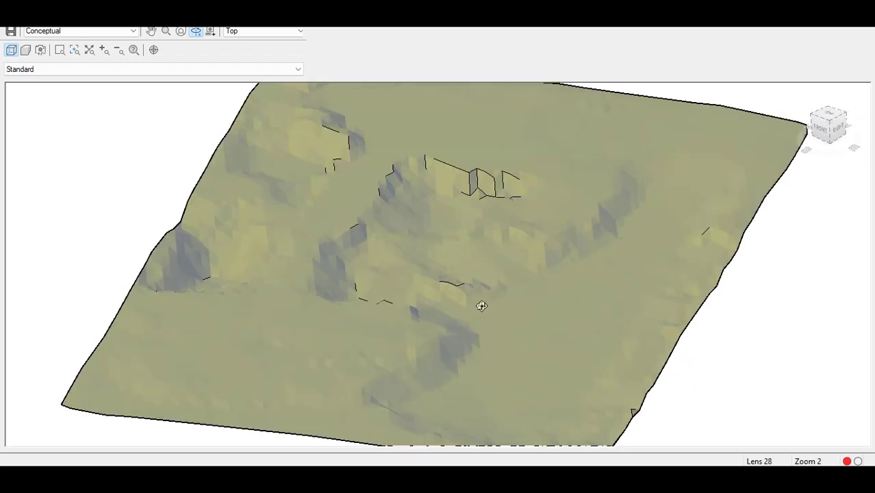
scroll(568, 309, down, 3)
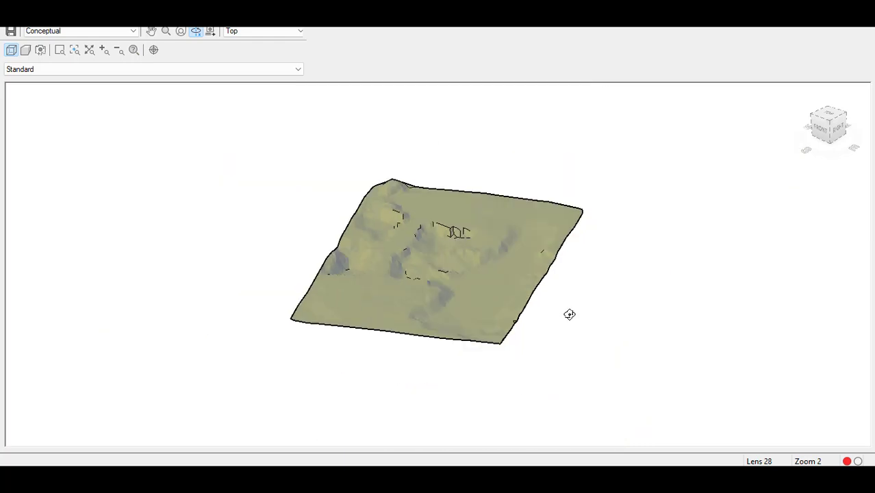
key(Escape)
- Pan and zoom across the profile view, bringing the profile grid back beside the site plan
scroll(290, 254, down, 2)
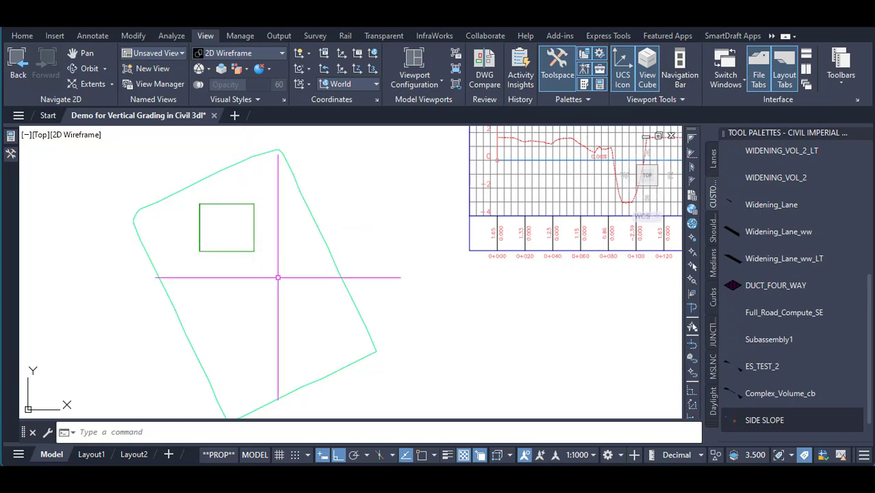
scroll(336, 318, down, 1)
scroll(273, 252, up, 4)
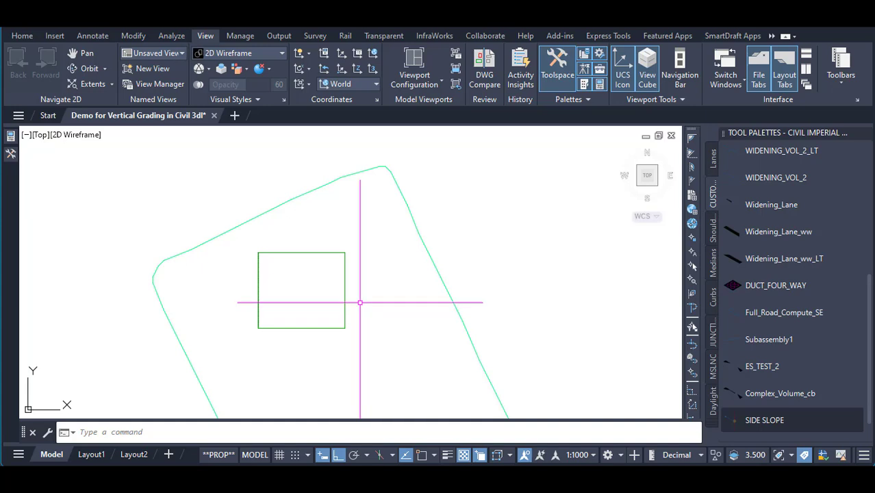
scroll(269, 299, down, 2)
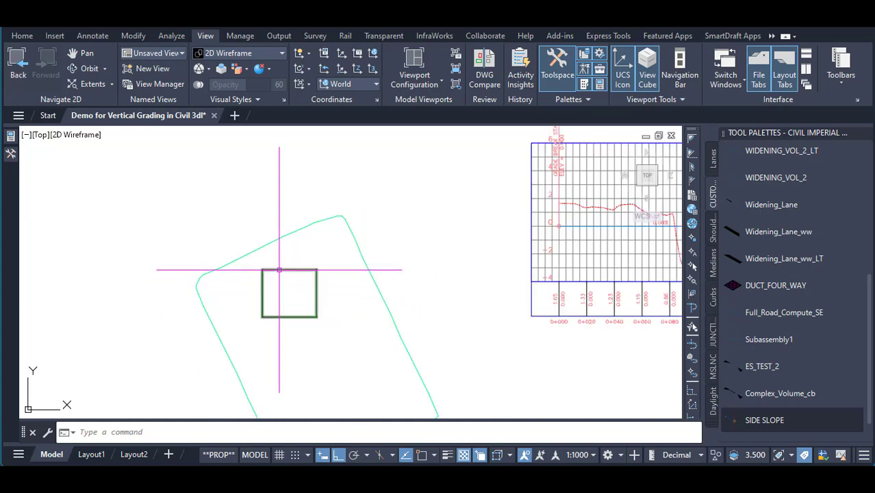
scroll(176, 287, down, 2)
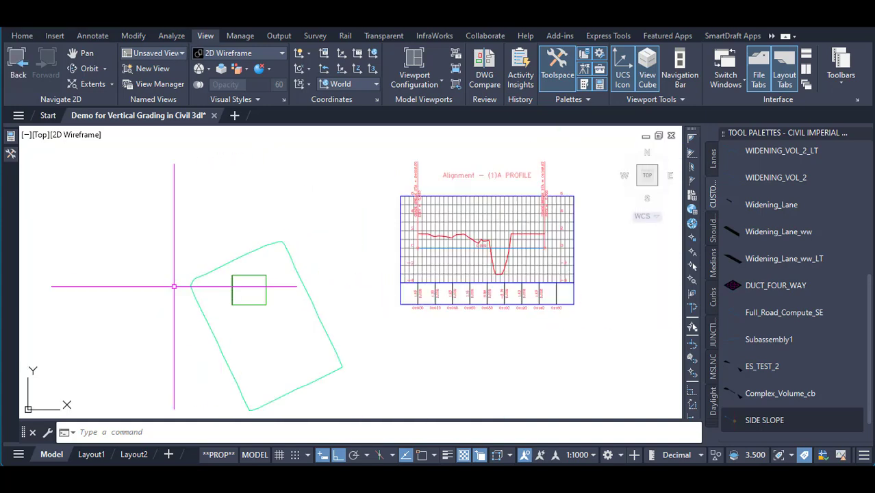
scroll(558, 254, up, 2)
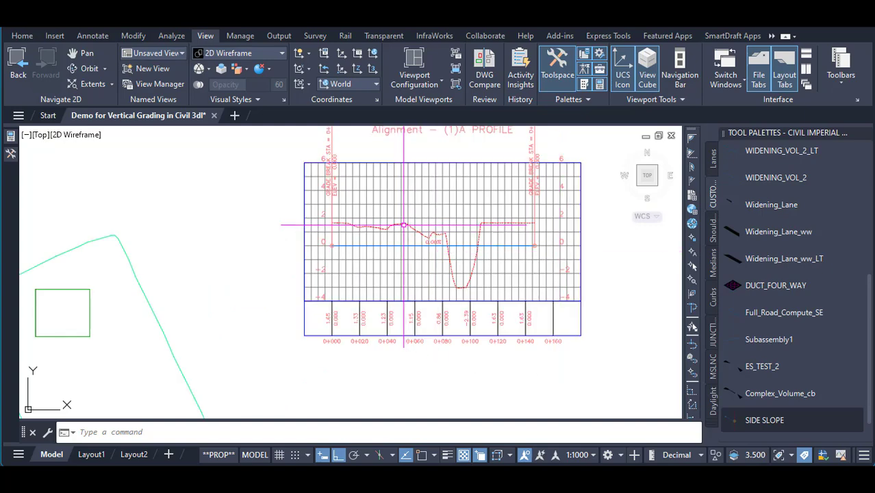
scroll(411, 219, up, 3)
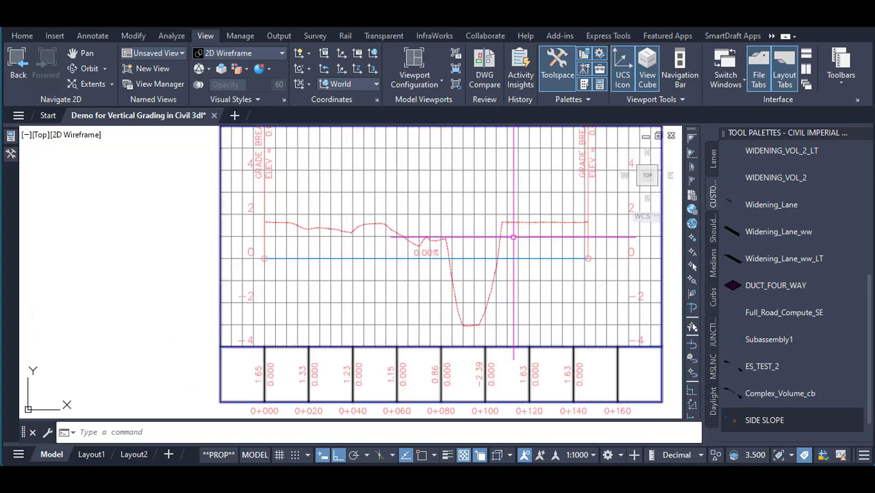
middle_drag(518, 246, 455, 250)
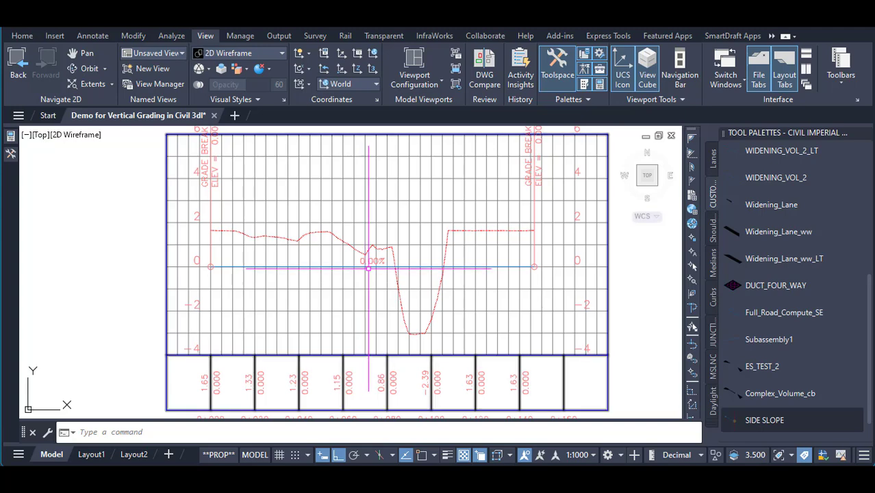
scroll(536, 267, down, 2)
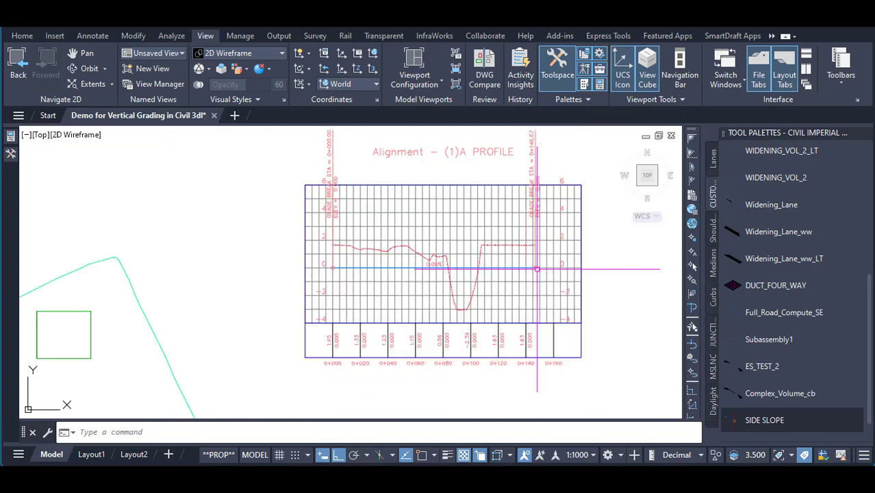
scroll(391, 263, up, 2)
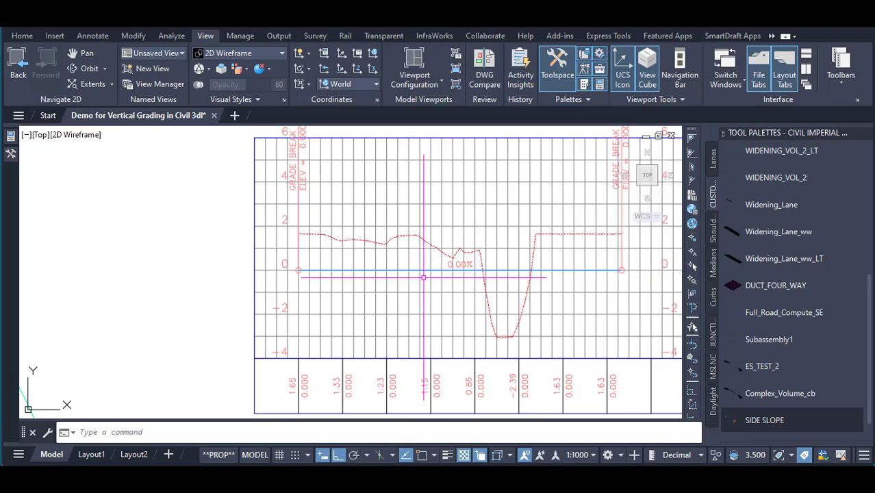
scroll(517, 272, down, 10)
scroll(456, 281, up, 7)
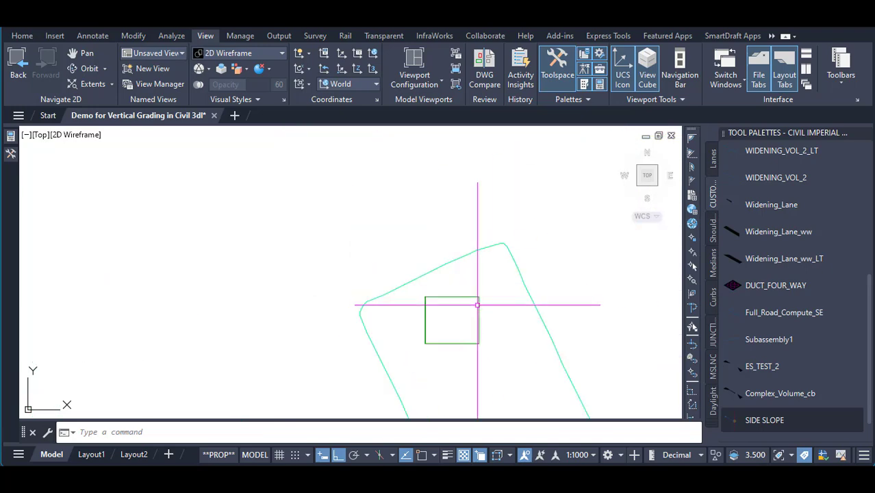
middle_drag(479, 335, 314, 300)
scroll(206, 307, down, 2)
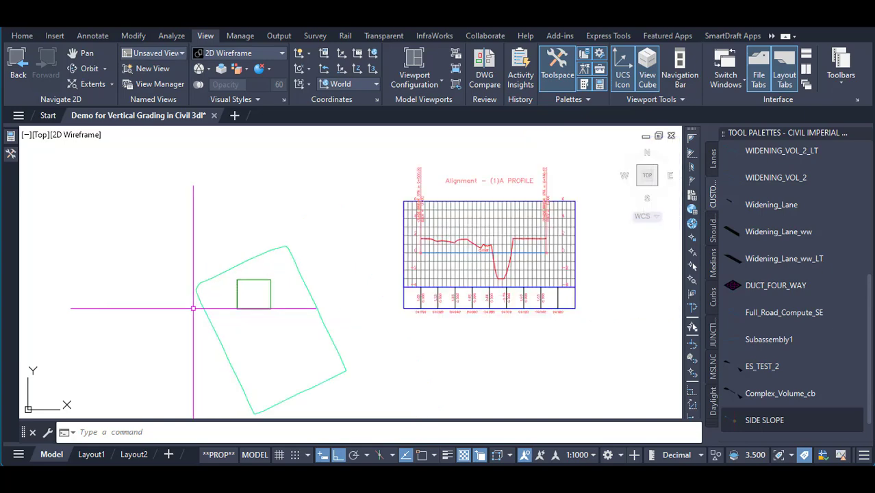
scroll(179, 315, down, 2)
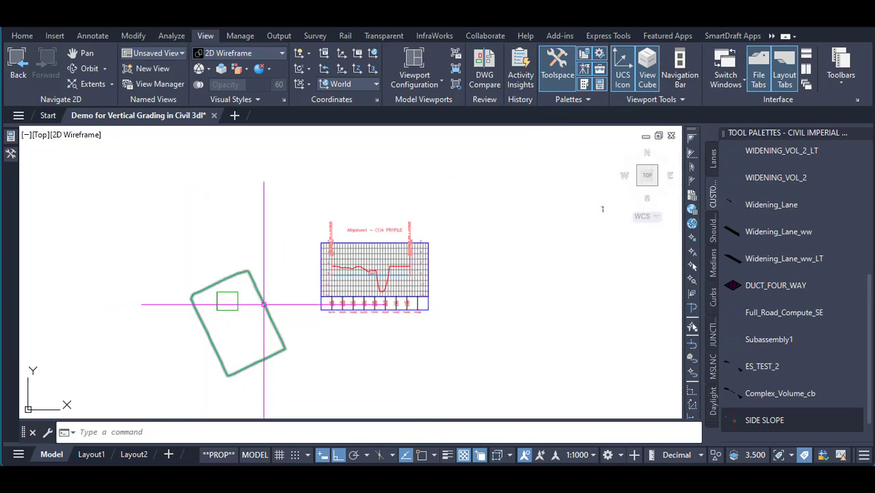
scroll(221, 302, down, 3)
scroll(366, 269, down, 2)
scroll(365, 269, up, 3)
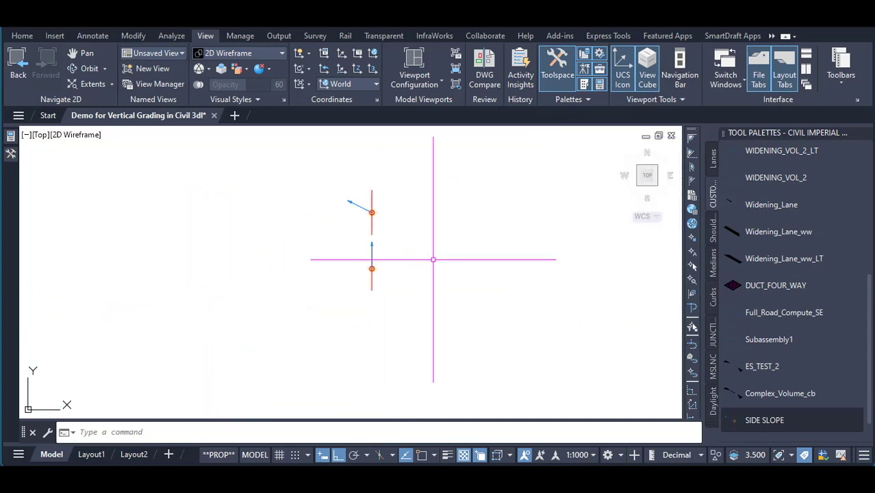
scroll(393, 248, up, 1)
scroll(392, 269, up, 1)
scroll(393, 305, down, 1)
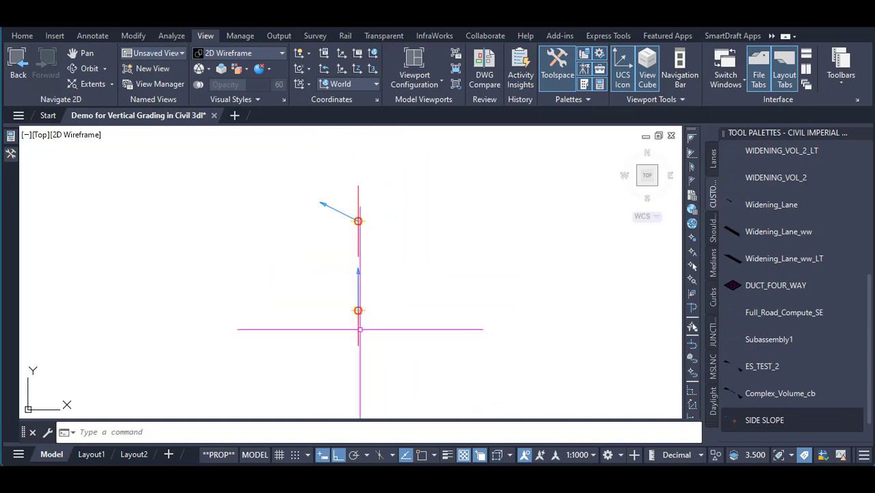
- Pick the LinkSlopeToSurface subassembly from the Generic subassembly set for the assembly
click(358, 328)
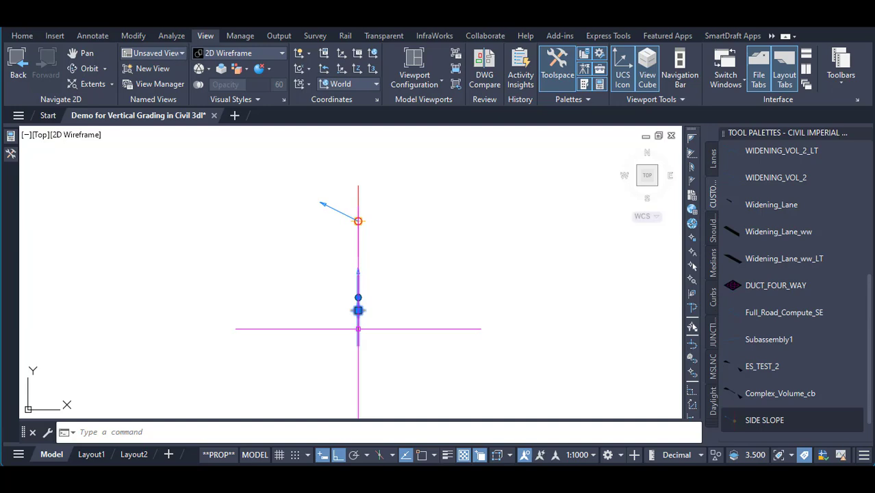
key(Escape)
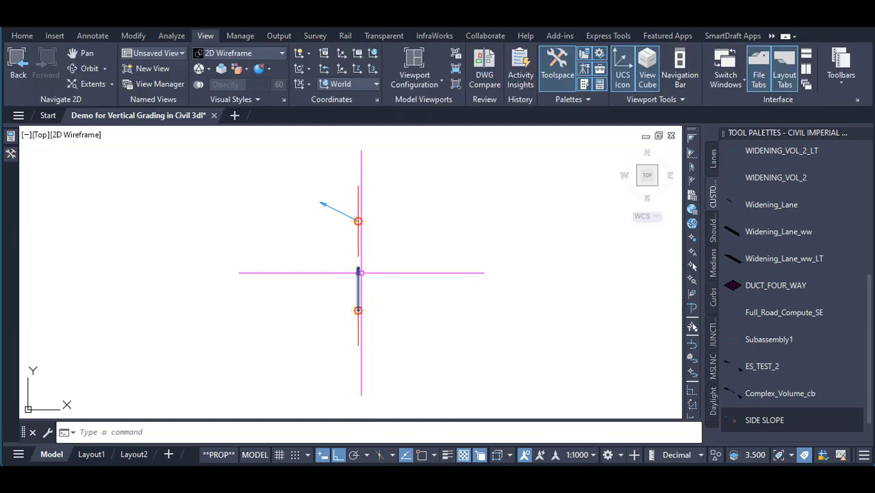
click(714, 420)
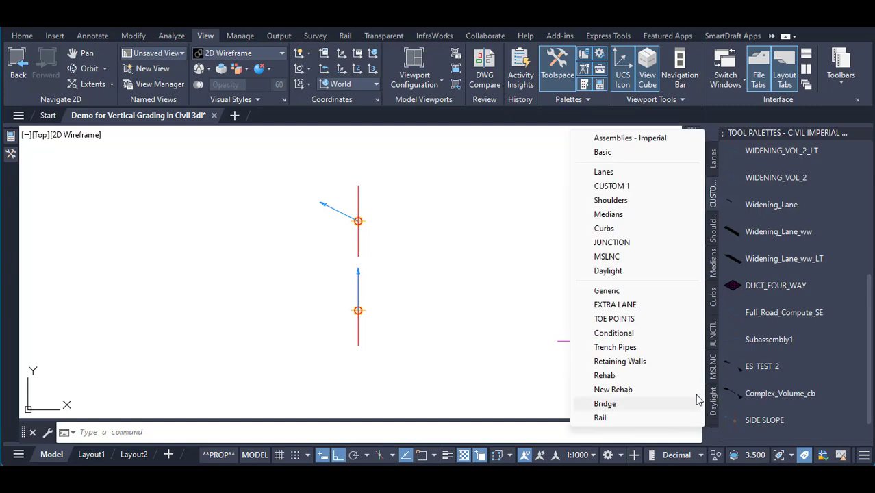
click(608, 291)
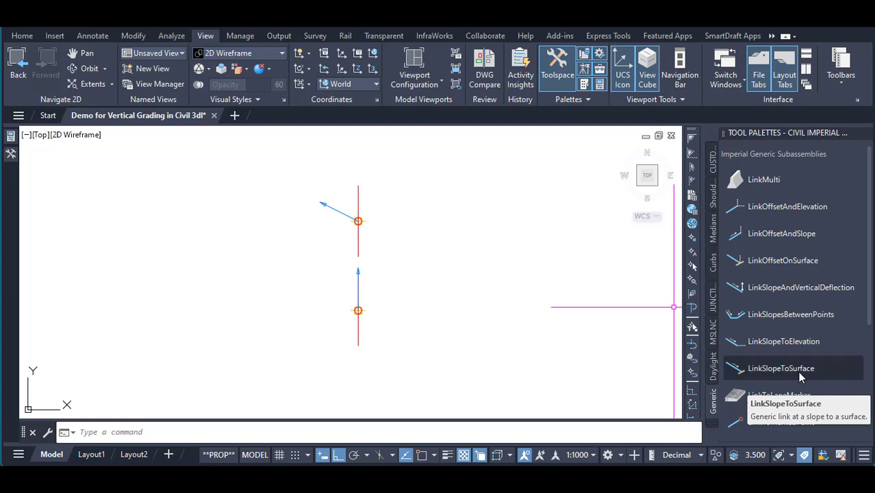
click(797, 371)
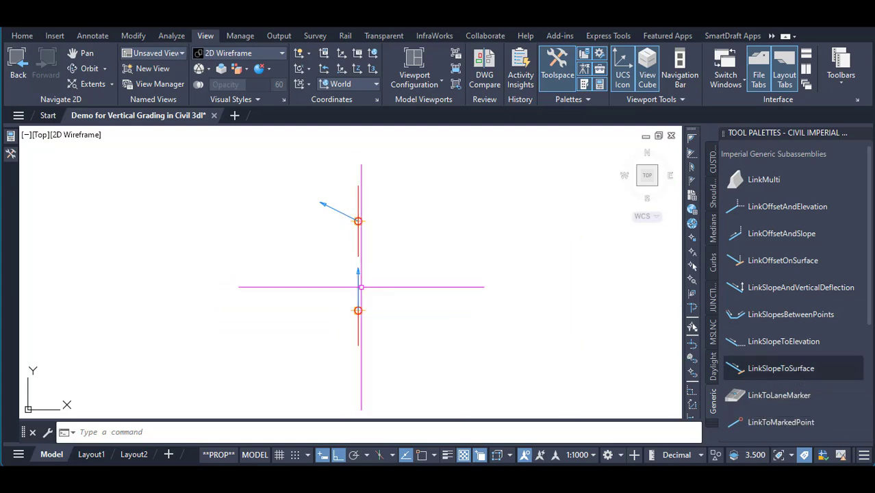
- Review the slope link's parameters in Subassembly Properties without making changes
click(334, 209)
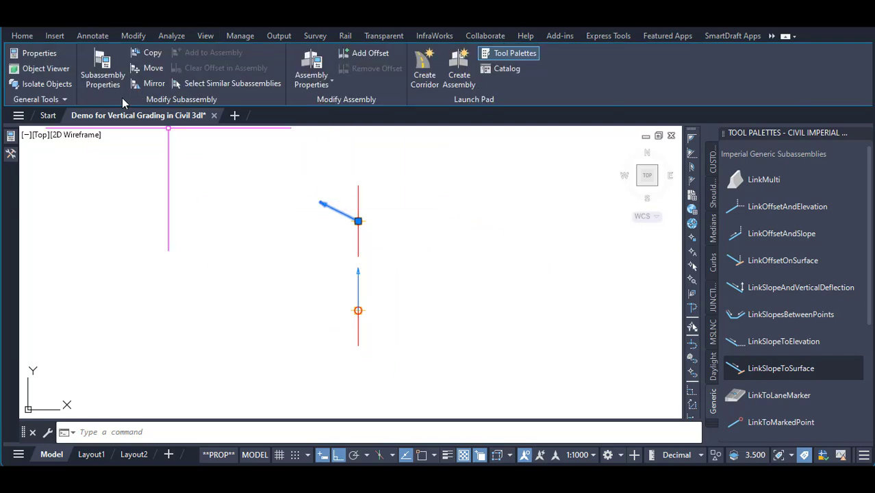
click(103, 70)
click(125, 37)
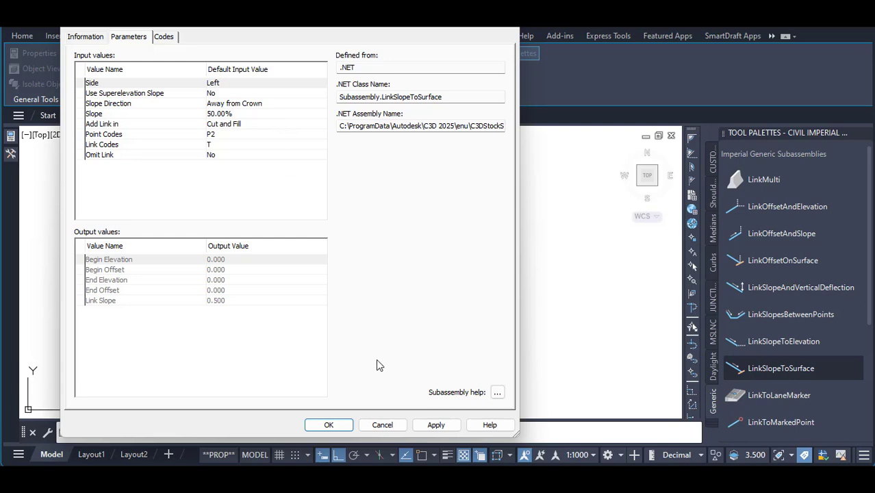
click(378, 425)
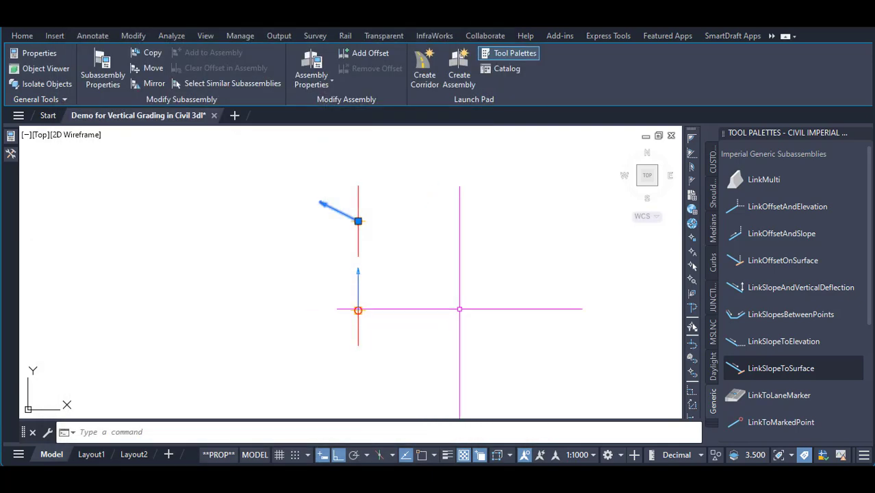
key(Escape)
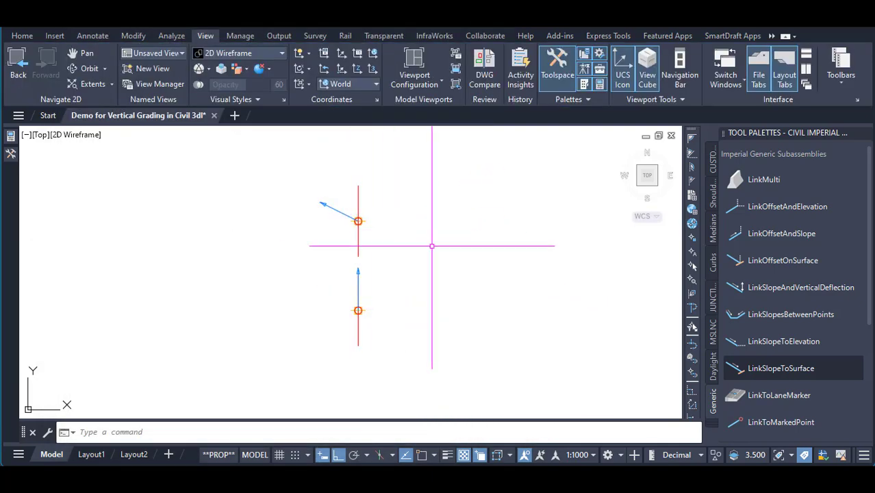
- Start creating a new corridor with the Create Corridor command
scroll(620, 282, down, 2)
scroll(628, 289, down, 3)
scroll(576, 290, down, 2)
scroll(406, 358, up, 2)
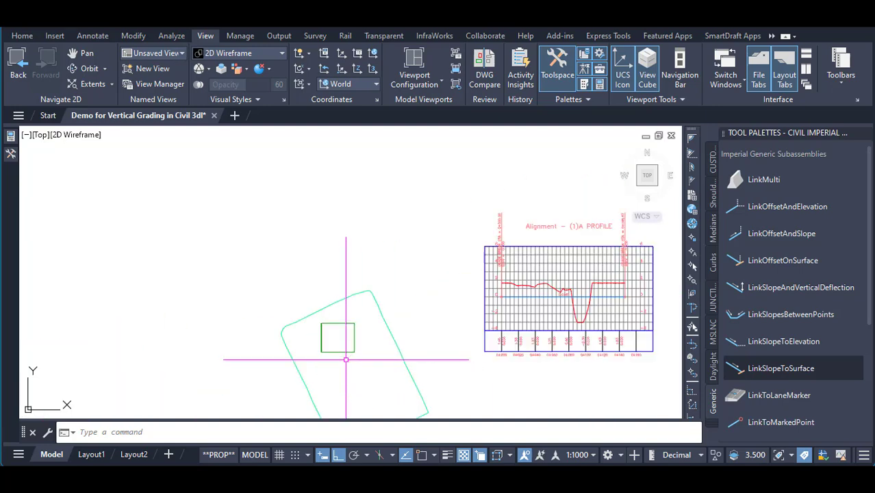
scroll(337, 357, up, 2)
mouse_move(312, 304)
middle_down()
mouse_move(326, 323)
mouse_move(334, 315)
middle_up()
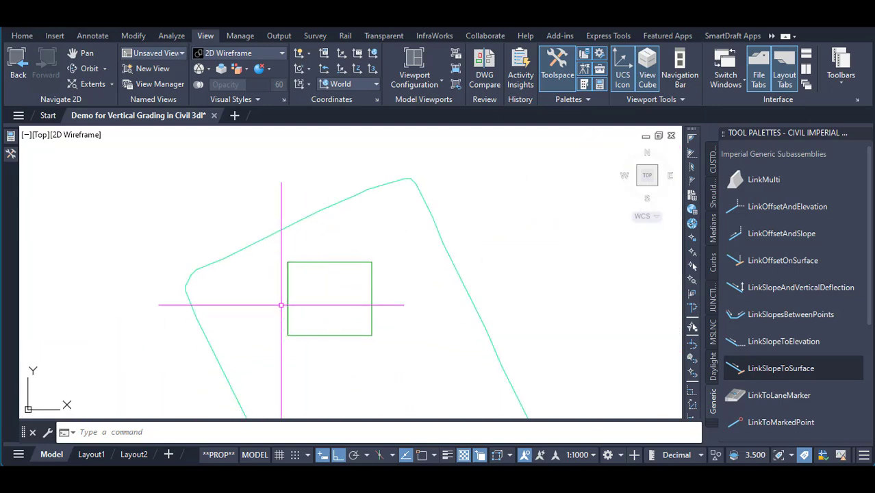
click(25, 37)
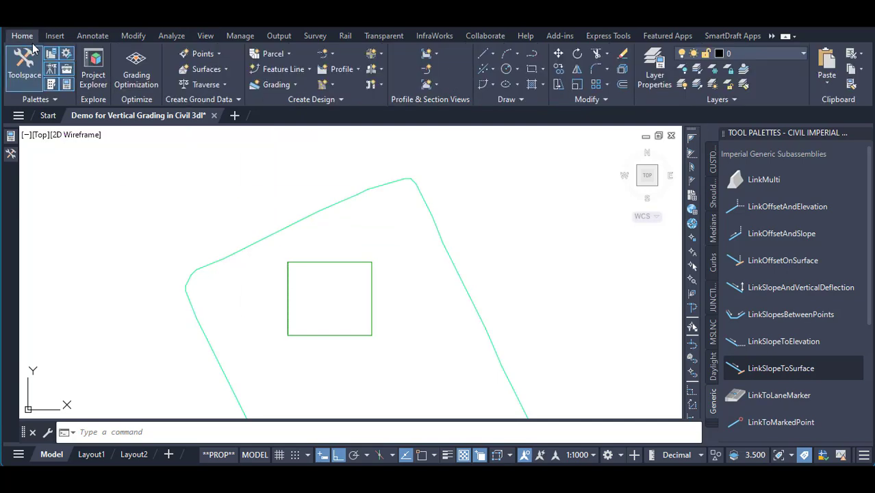
click(332, 85)
click(351, 104)
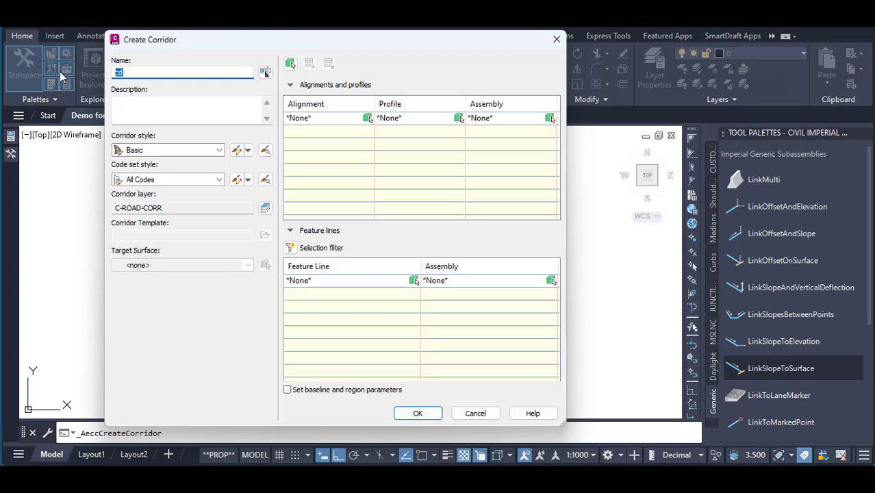
- Pick Alignment - (1)A from the drawing and use profile Layout (1)DESIGN
click(367, 118)
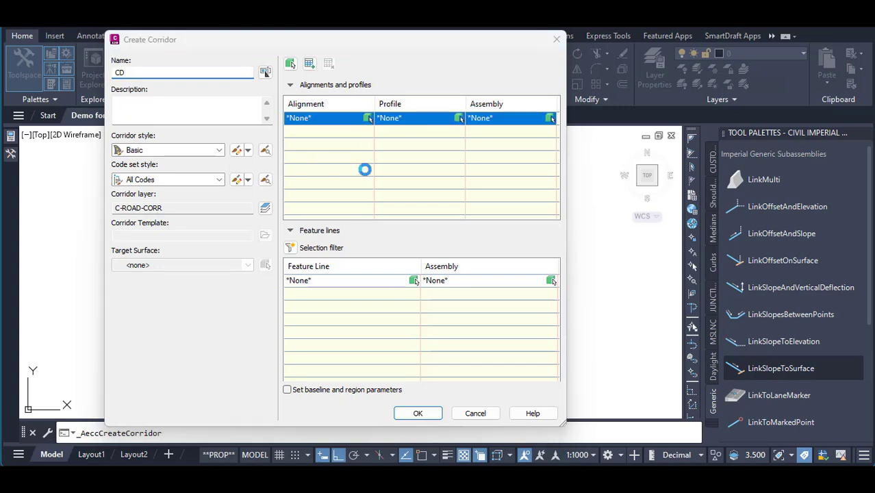
scroll(425, 199, up, 5)
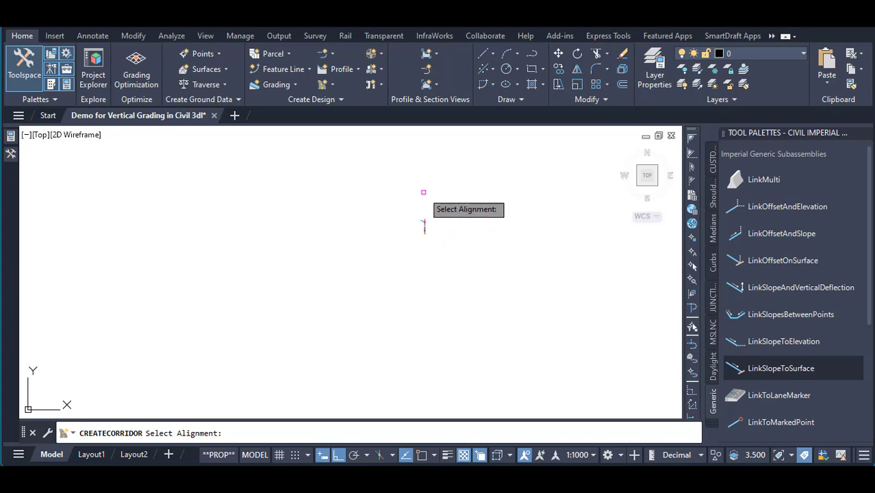
scroll(428, 206, up, 2)
scroll(432, 212, up, 2)
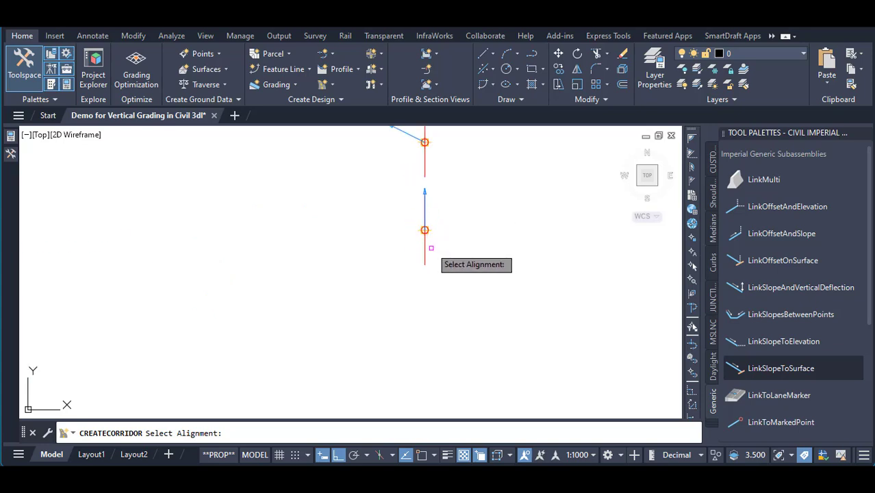
key(Return)
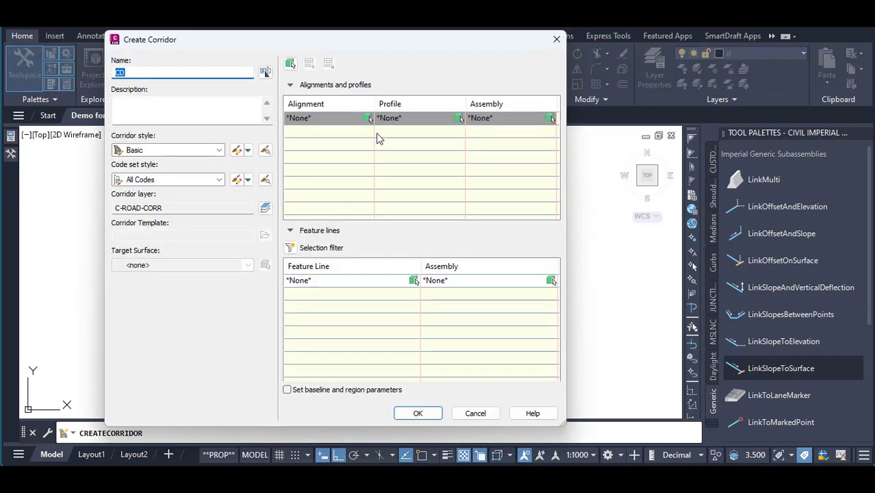
click(368, 118)
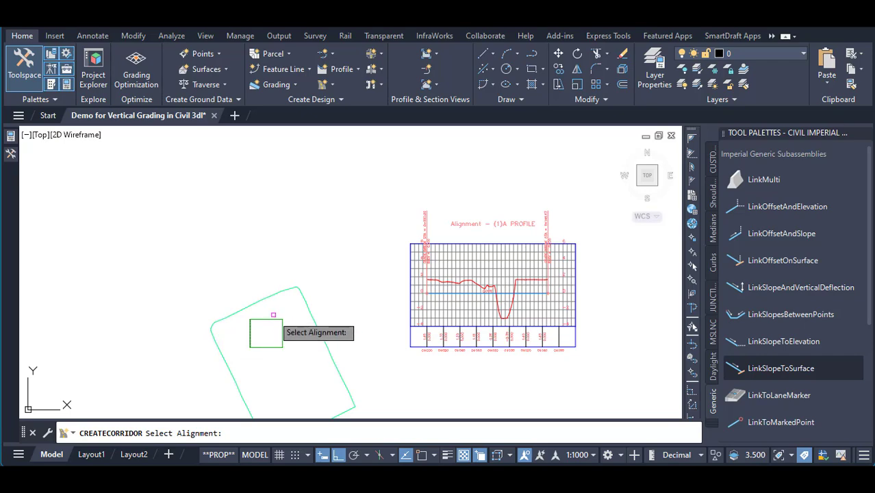
click(295, 290)
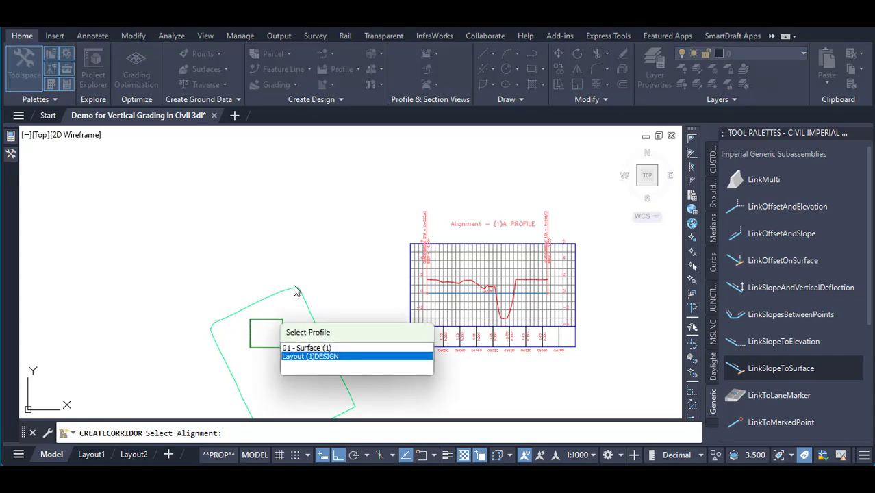
click(330, 357)
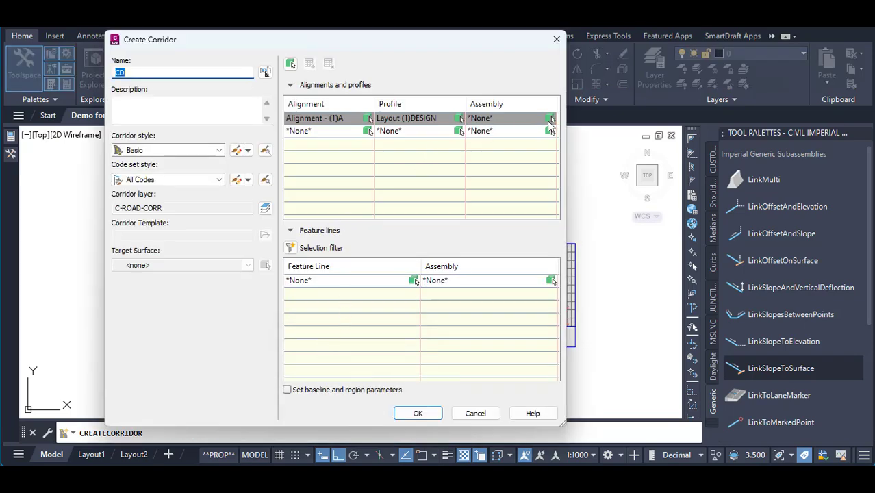
- Pick the Vertical SLOPE assembly, target surface 01, and create the corridor
click(552, 120)
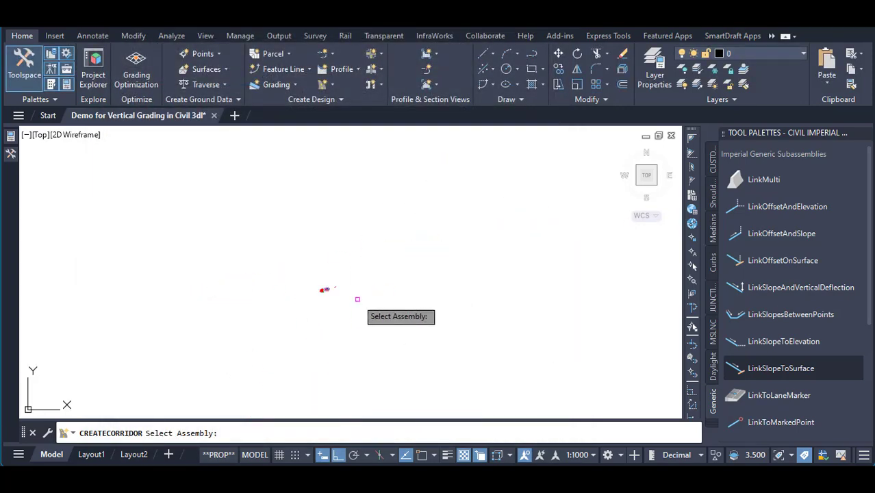
scroll(358, 299, up, 3)
scroll(312, 308, up, 3)
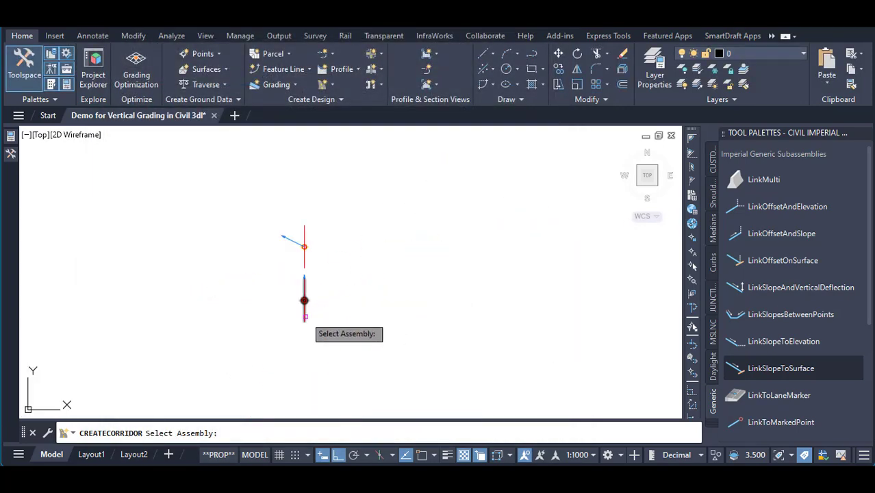
click(305, 317)
click(248, 265)
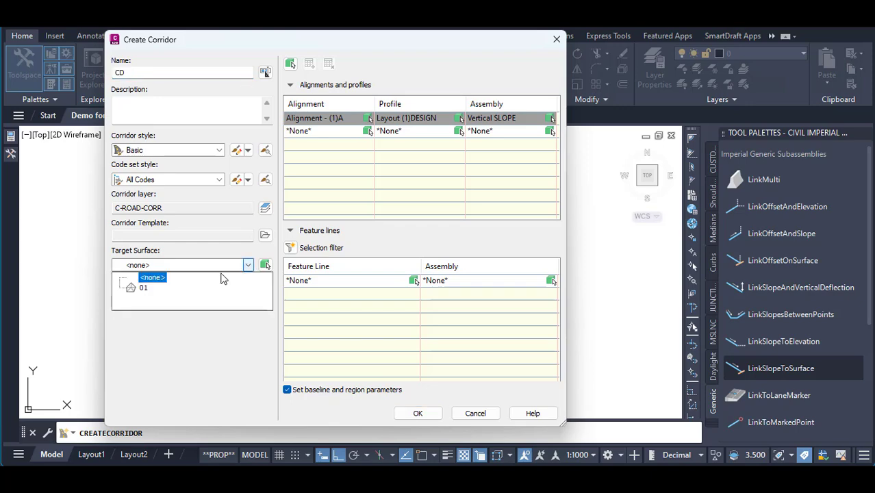
click(140, 289)
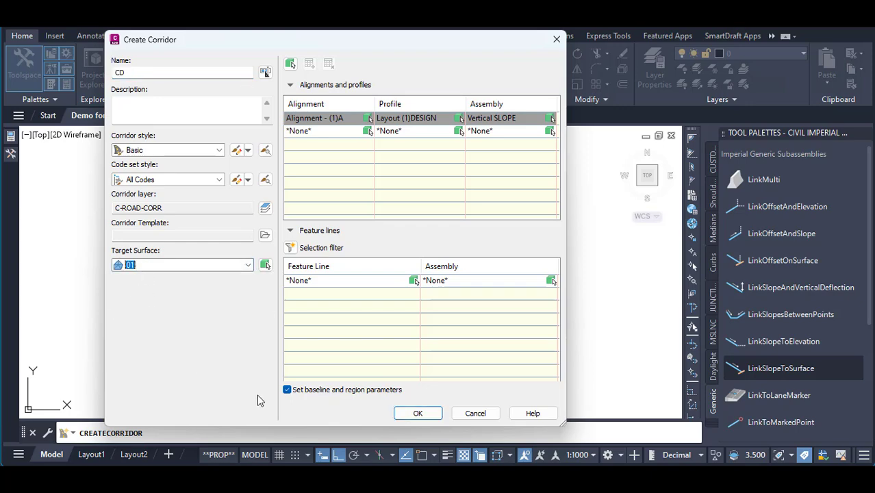
click(403, 415)
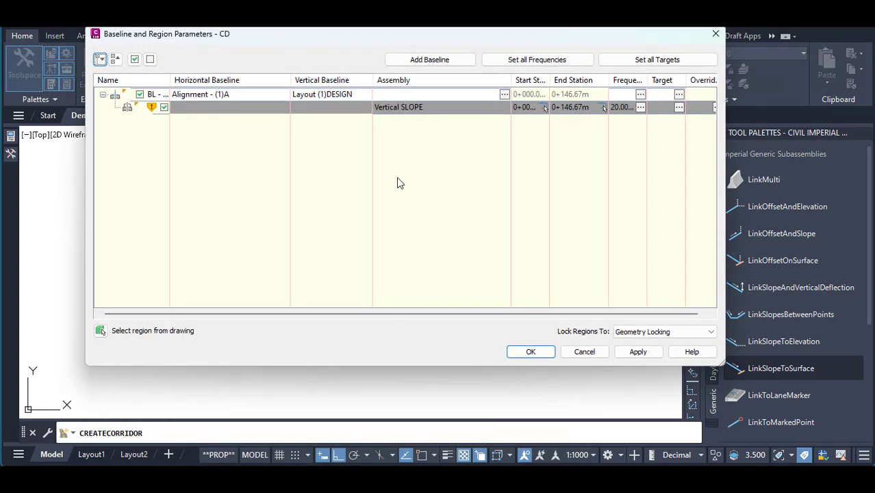
- Set region frequencies to 0.500m on tangents, spirals and vertical curves, 0.100m on curves, without vertical geometry points
click(640, 110)
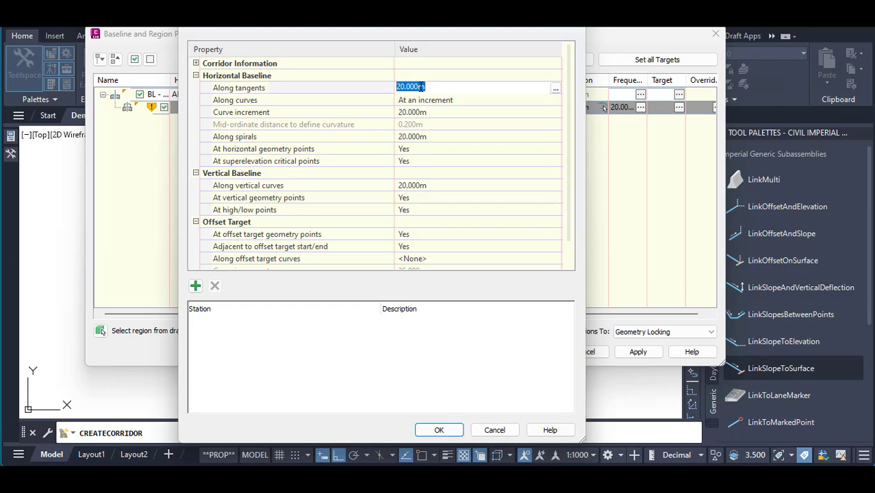
click(455, 113)
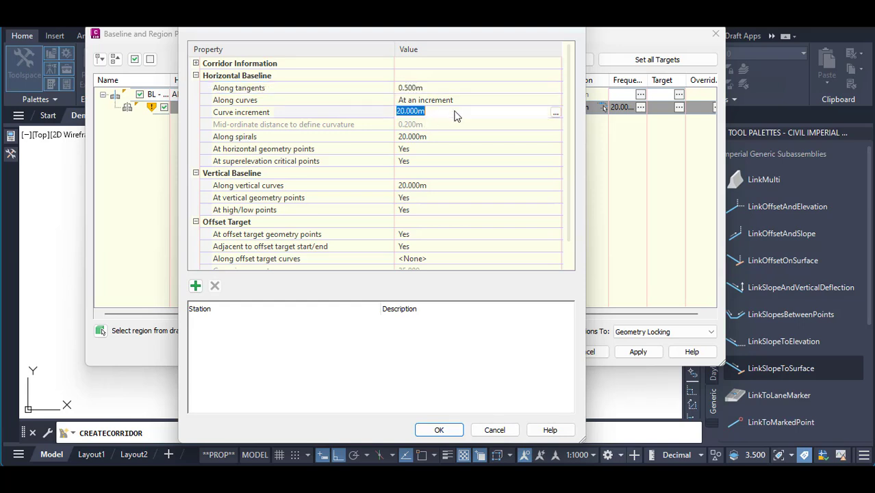
text(.5)
key(BackSpace)
key(BackSpace)
click(453, 139)
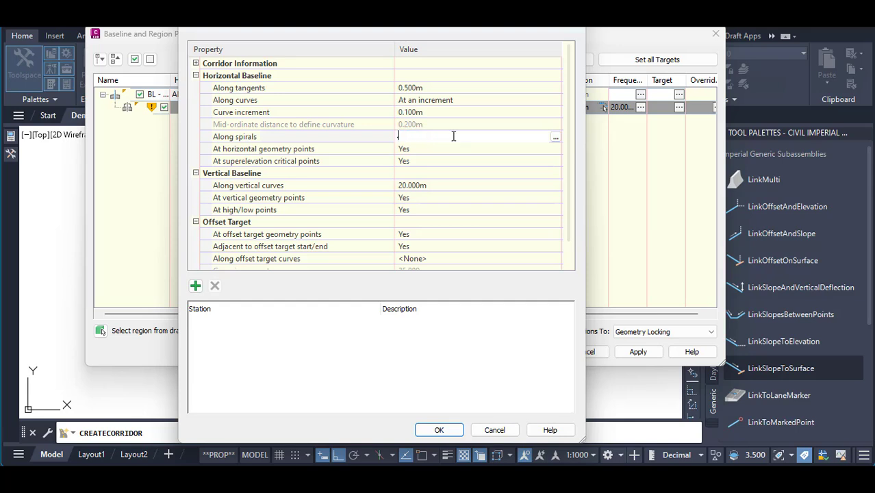
text(5)
click(454, 186)
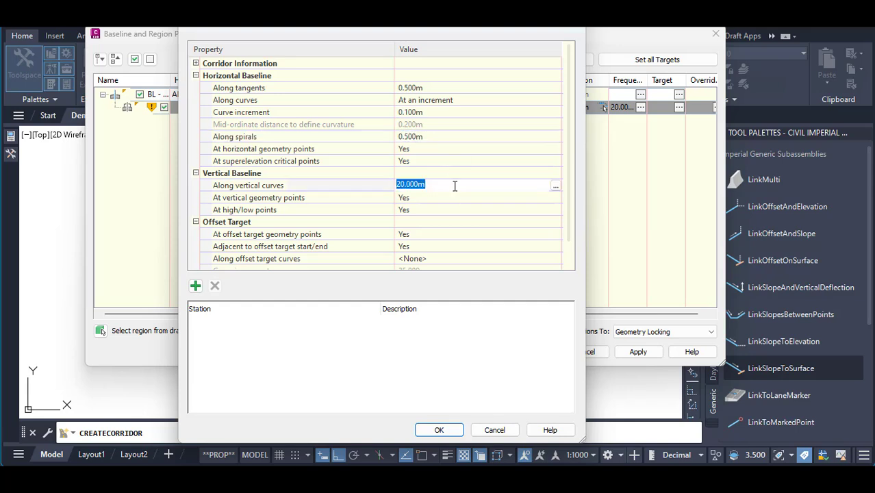
text(.5)
click(428, 199)
click(437, 201)
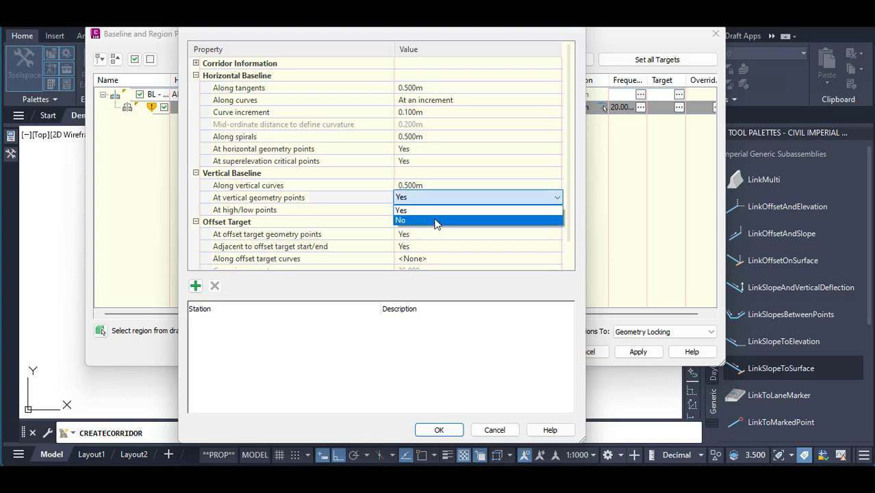
click(437, 221)
click(439, 430)
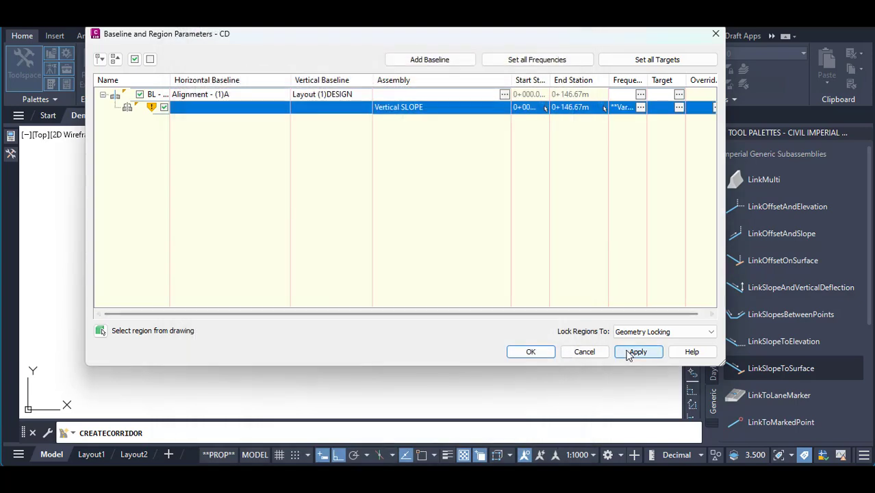
- Apply the frequency changes and rebuild corridor CD
click(633, 352)
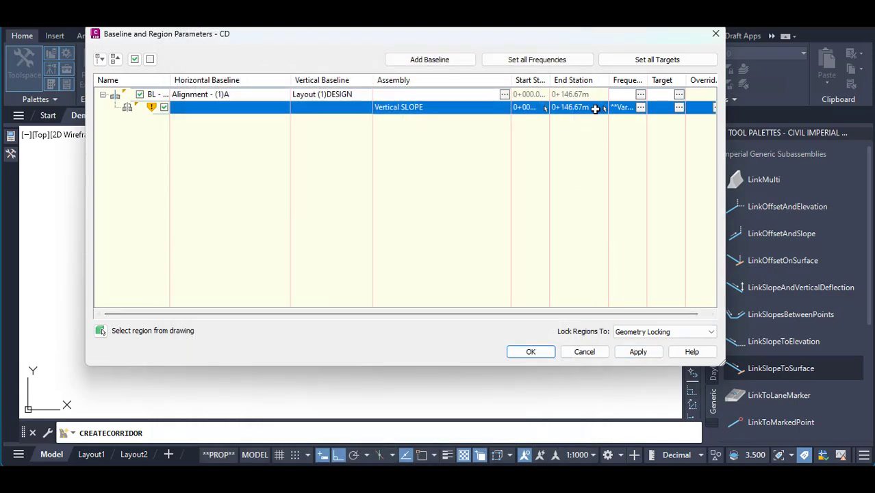
click(631, 352)
click(376, 207)
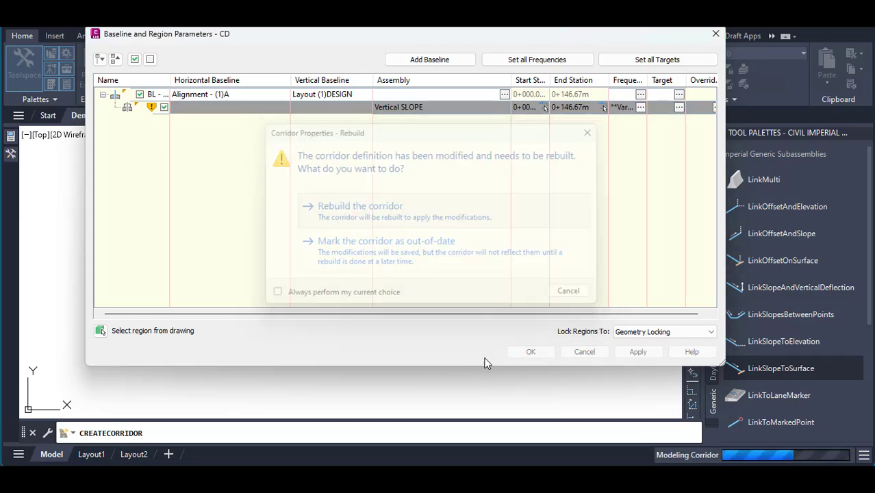
click(533, 354)
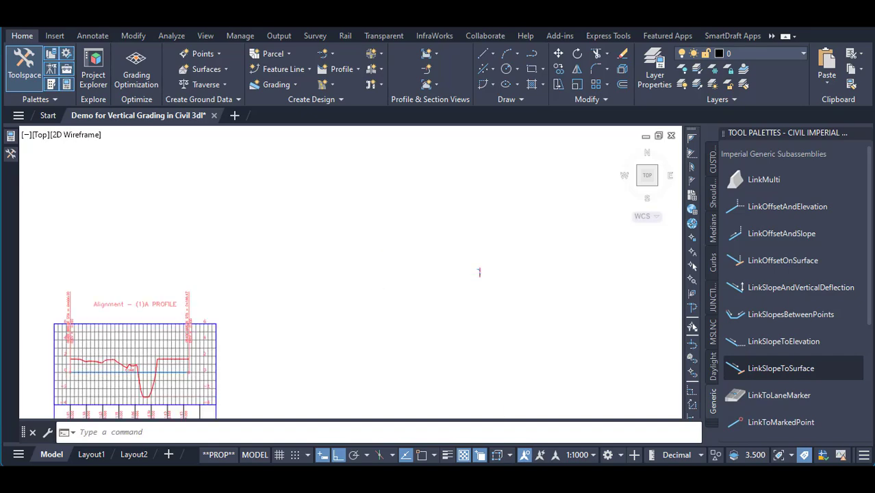
- Select corridor CD and show its baseline and region parameters in Corridor Properties
scroll(244, 366, up, 5)
scroll(254, 336, down, 3)
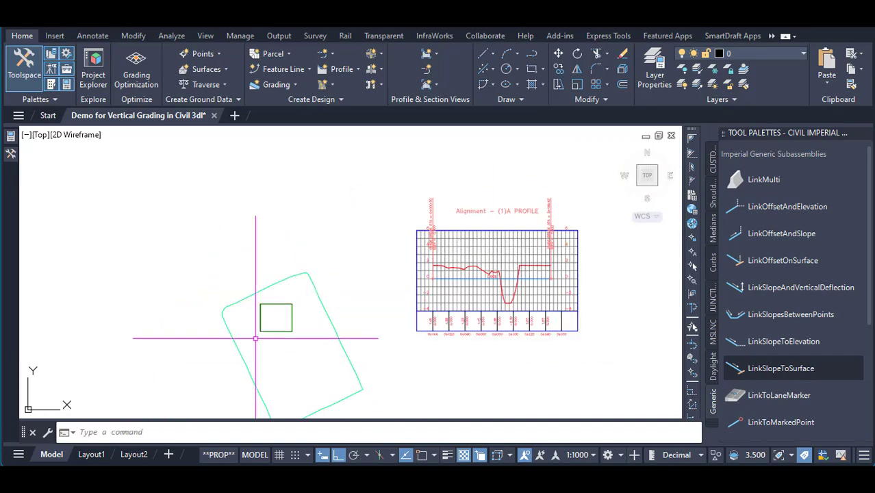
scroll(262, 329, up, 2)
scroll(259, 325, up, 5)
scroll(192, 323, down, 2)
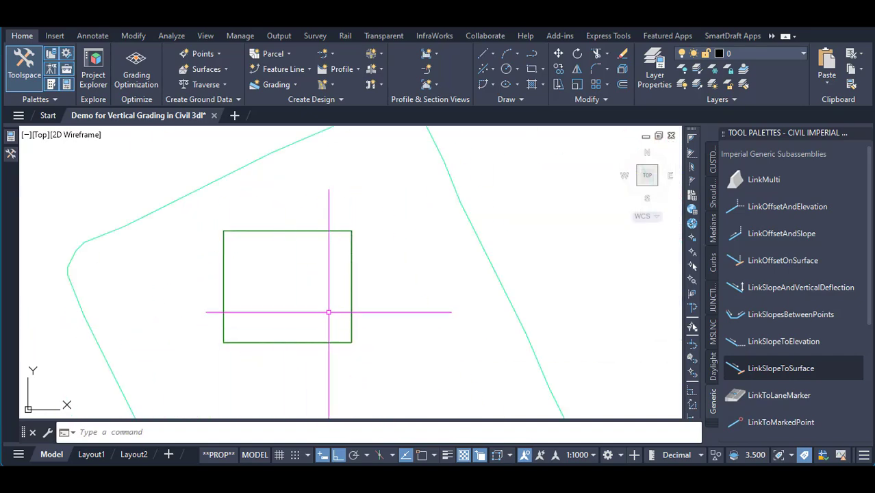
click(353, 294)
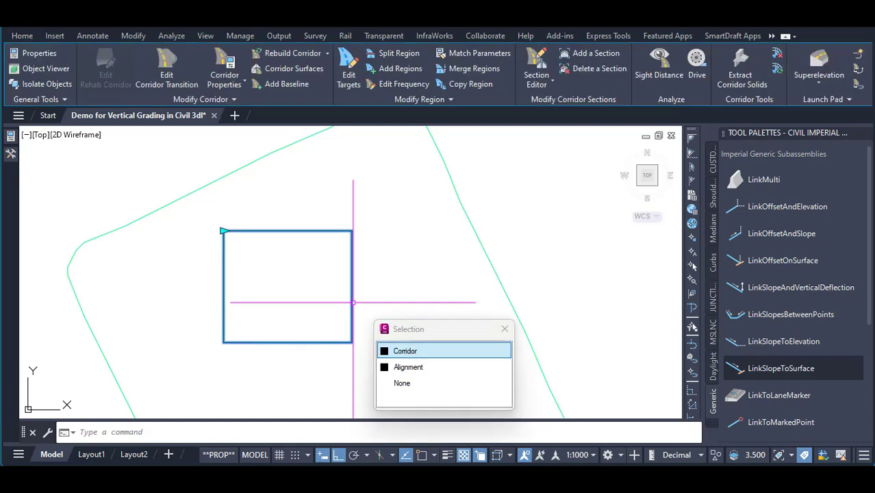
click(405, 350)
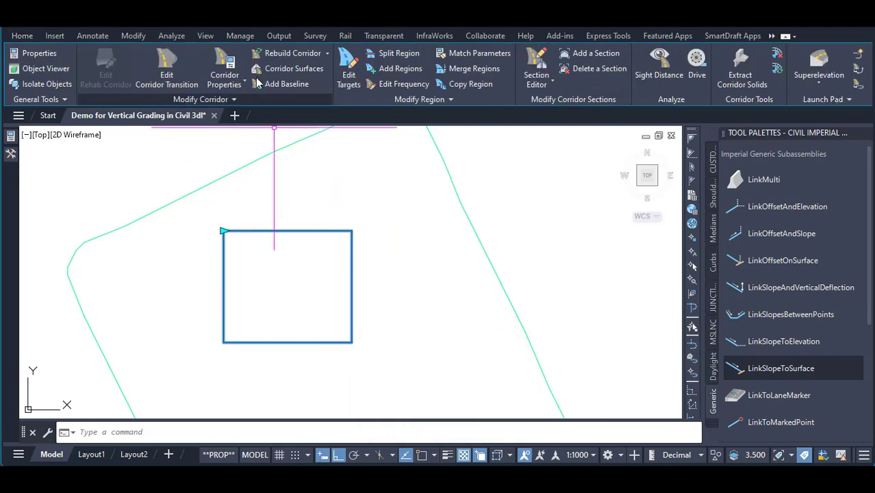
click(230, 67)
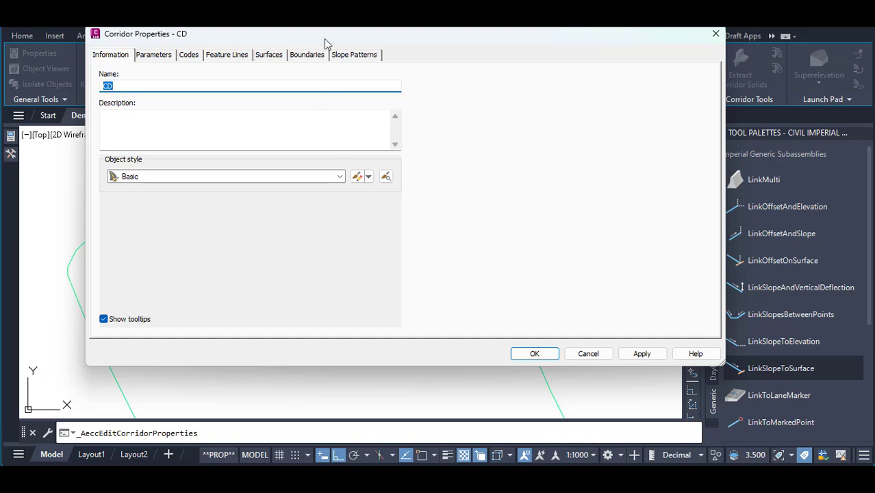
drag(326, 42, 528, 74)
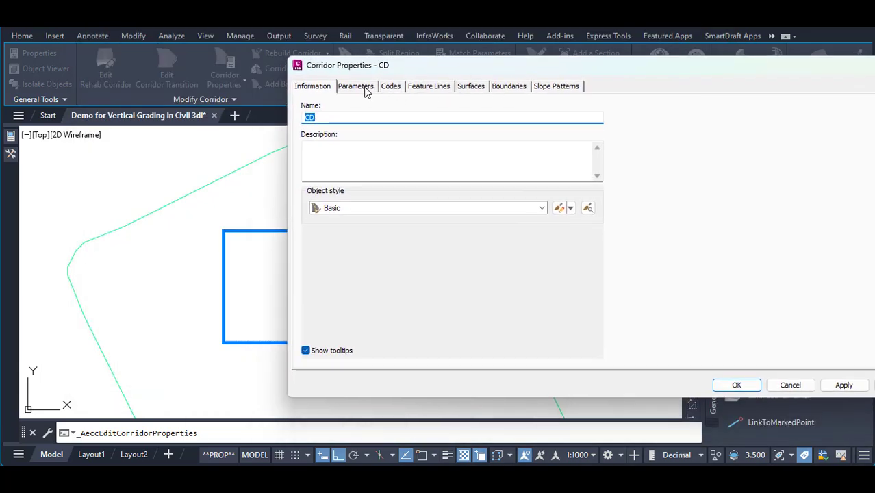
click(356, 86)
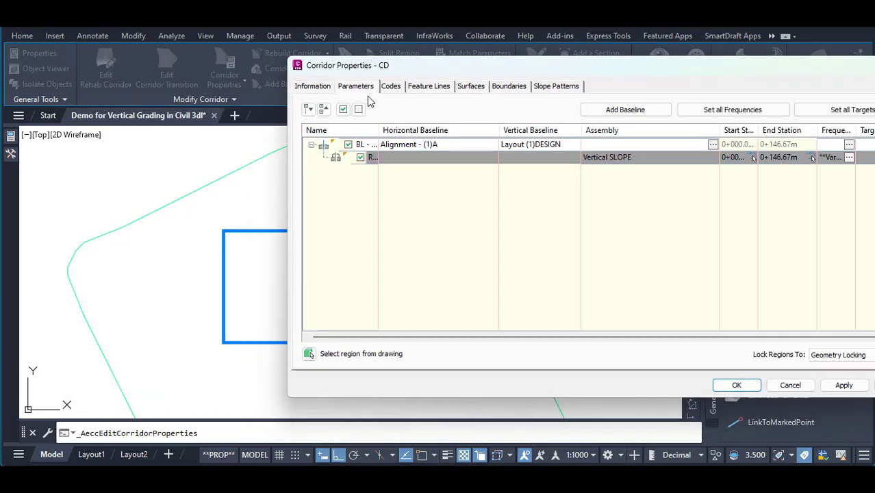
- With object snap on, pick the region at station 0+112.50m on the baseline
click(813, 158)
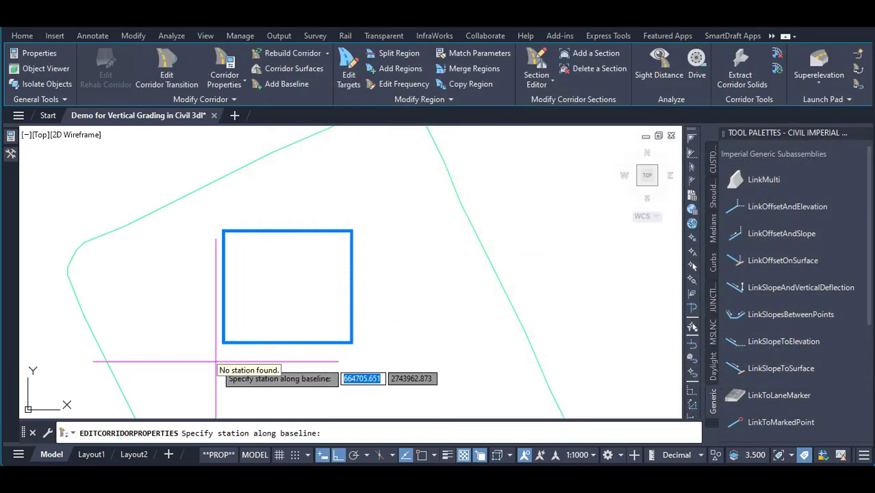
key(F3)
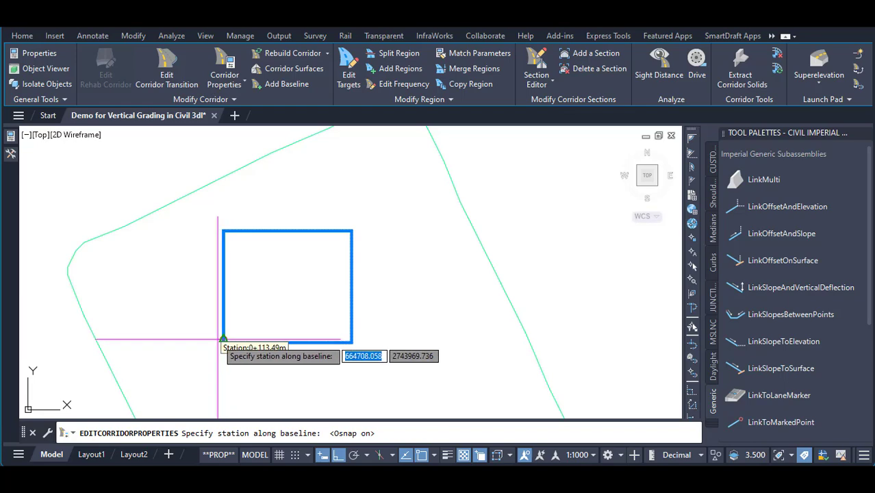
scroll(223, 343, up, 5)
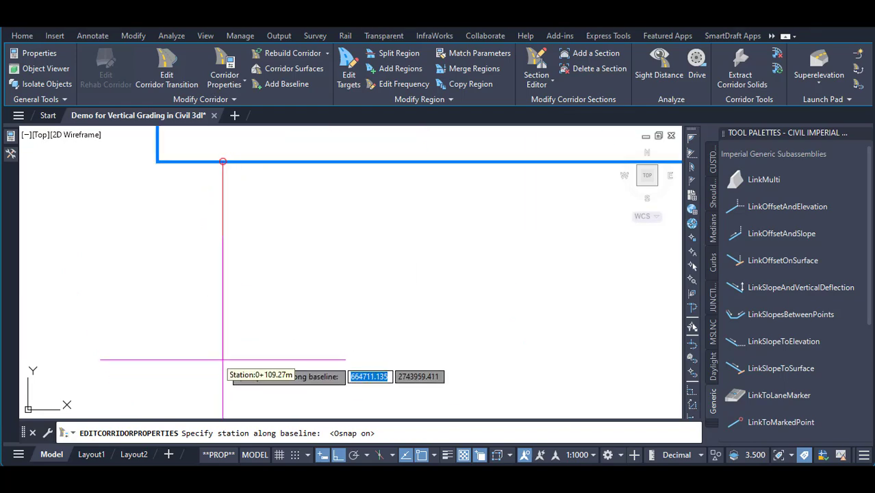
click(157, 162)
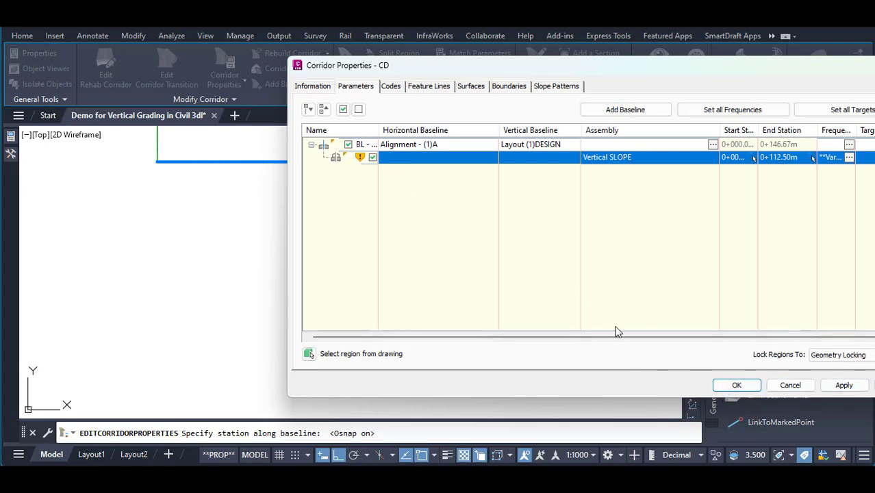
- Insert a SIDE SLOPE region after the Vertical SLOPE region
right_click(439, 163)
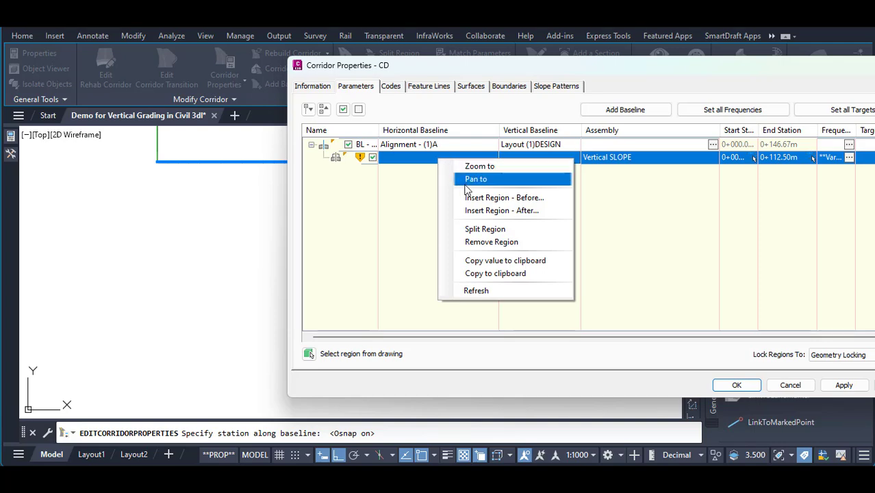
click(480, 215)
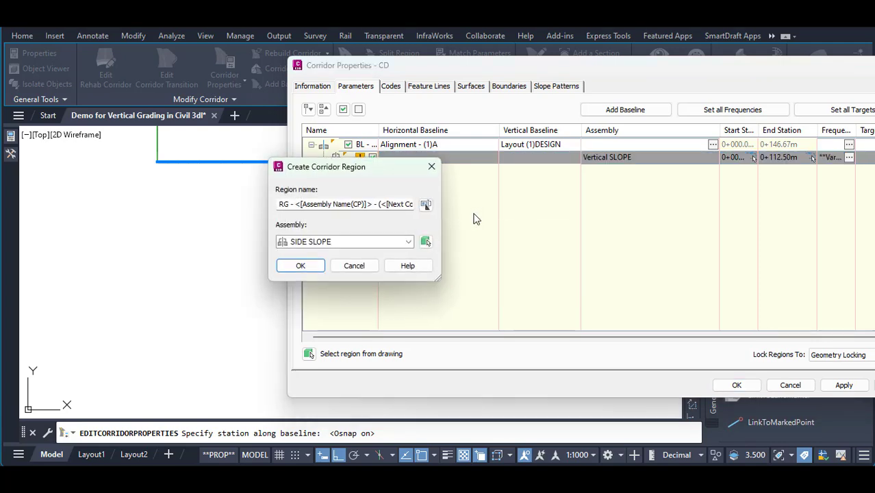
click(334, 243)
click(322, 254)
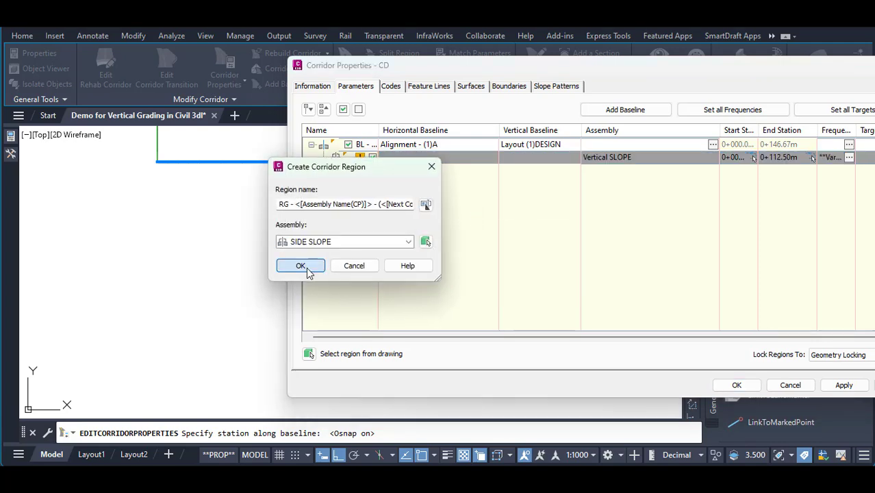
click(306, 267)
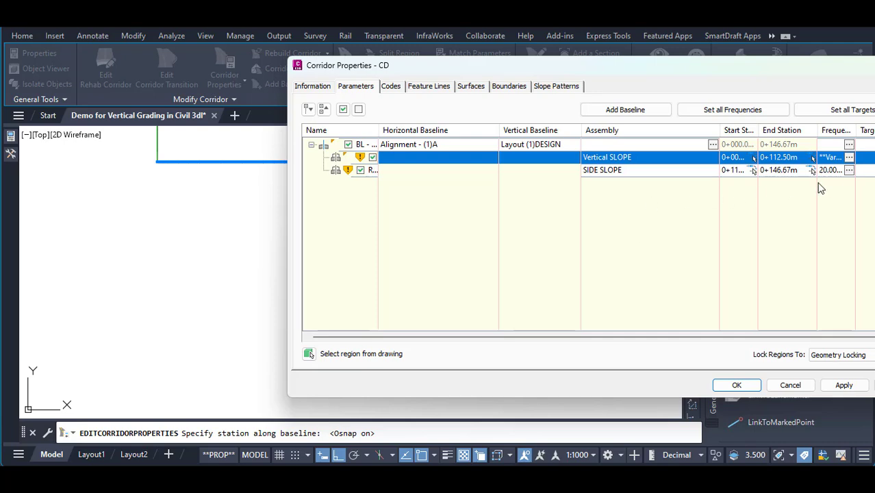
- Set the SIDE SLOPE region's sampling to 0.5 m with 0.1 m curve increment, no vertical geometry points
click(850, 172)
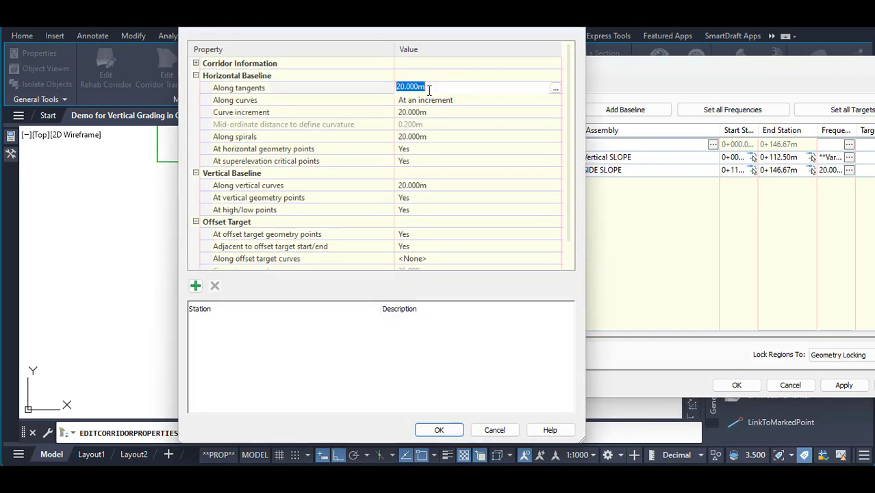
click(445, 116)
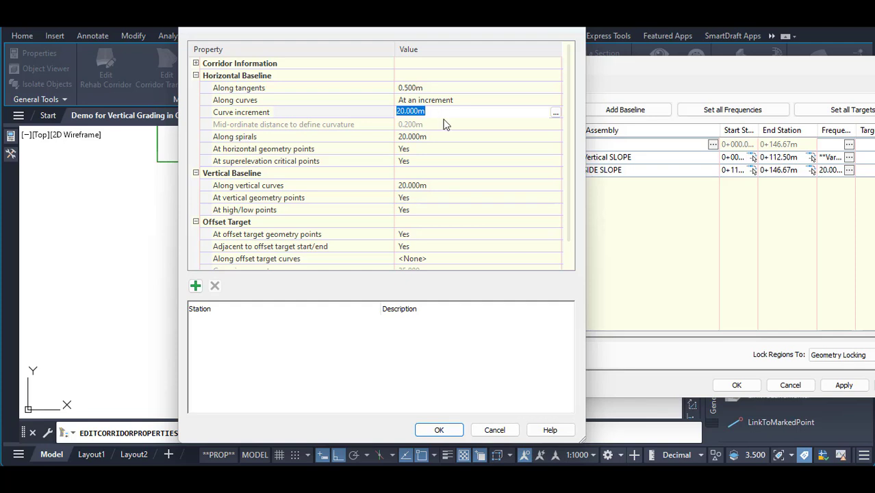
text(.1)
key(Return)
click(436, 137)
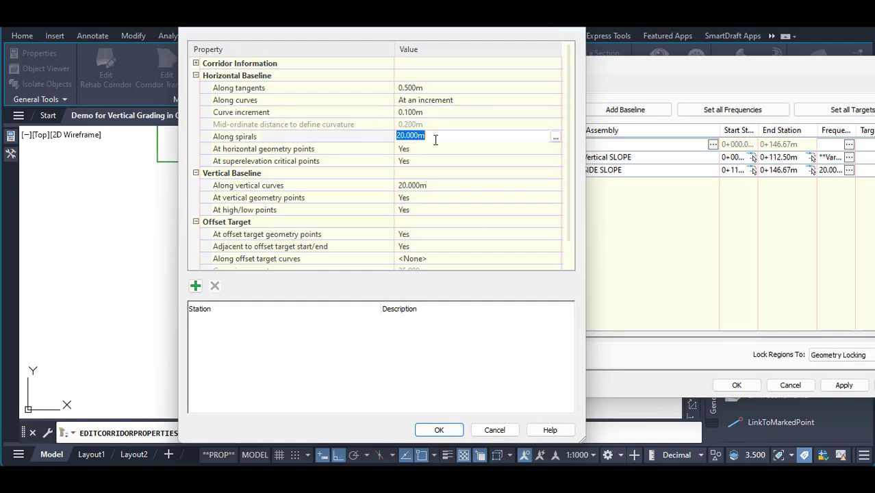
text(.5)
key(Return)
click(441, 186)
text(.5)
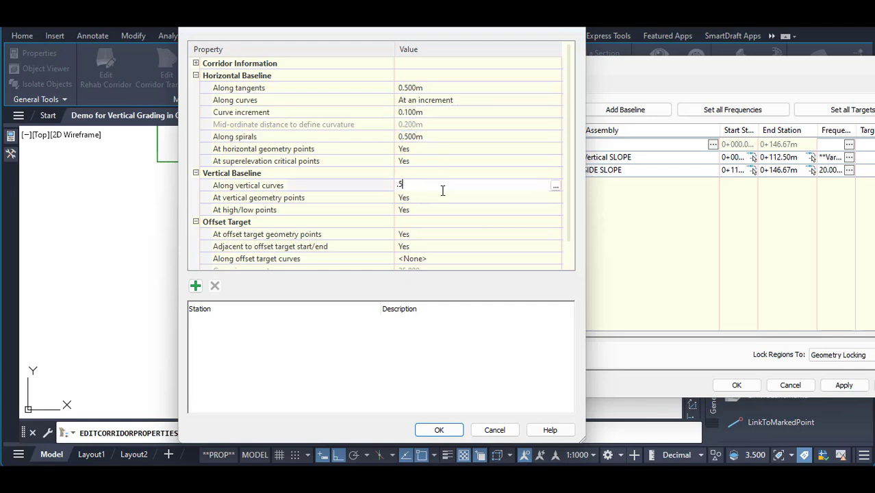
key(Return)
click(433, 200)
click(427, 220)
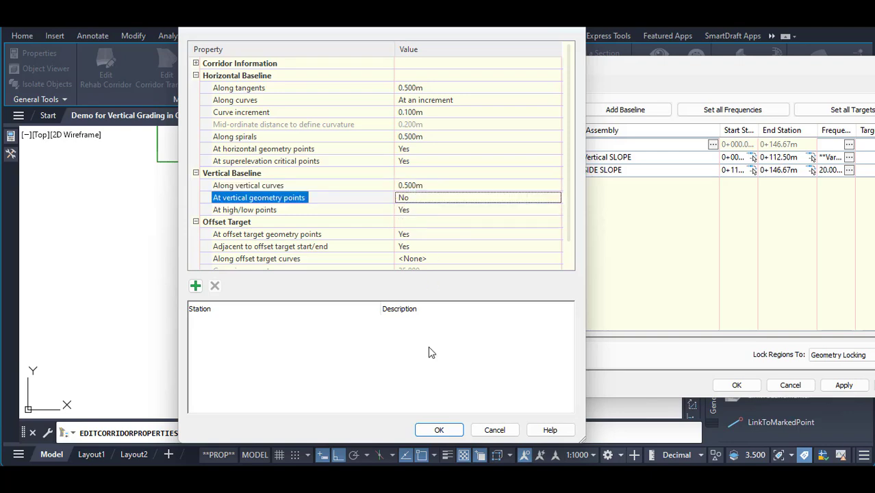
click(438, 432)
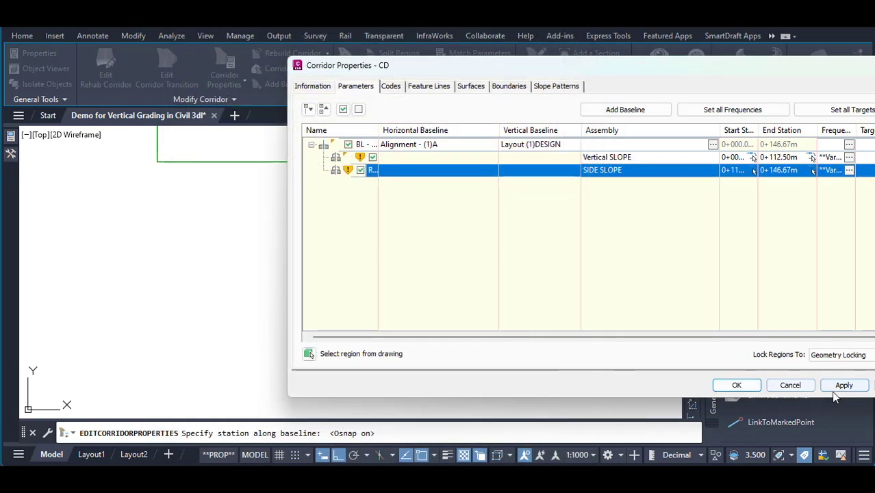
click(834, 387)
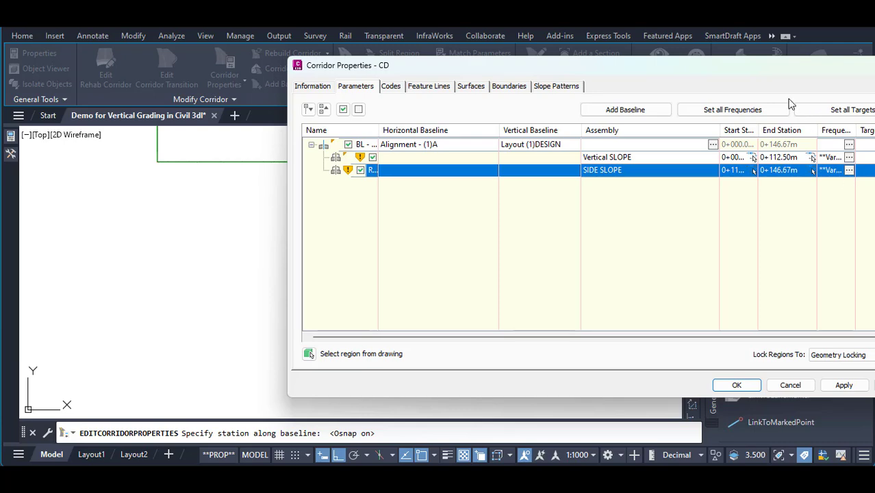
- Map surface 01 to all surface targets and rebuild corridor CD
drag(681, 75, 537, 69)
click(743, 140)
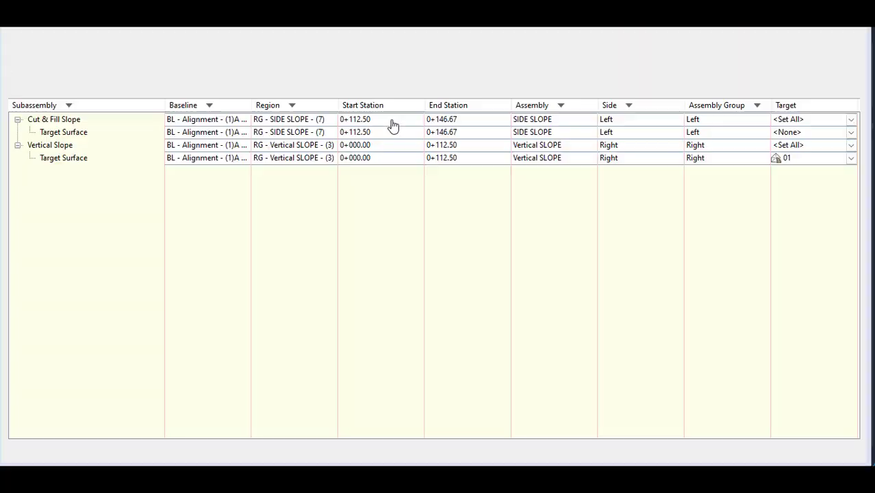
click(207, 88)
click(178, 111)
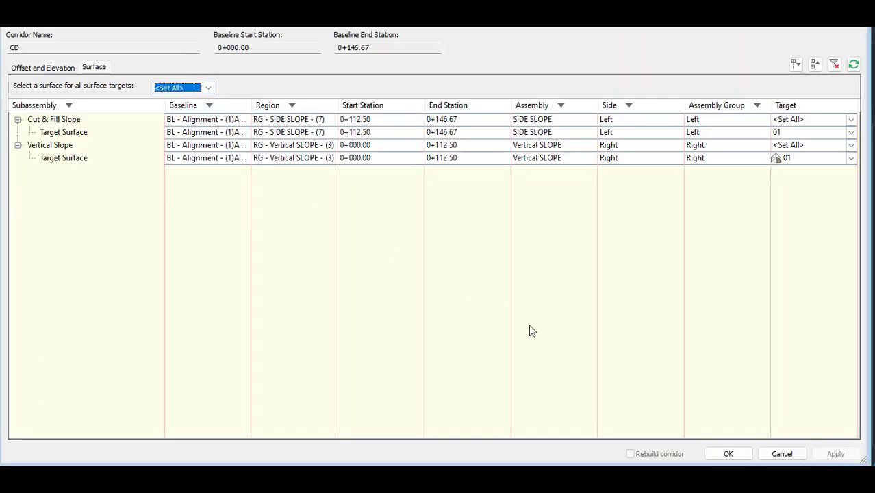
click(721, 455)
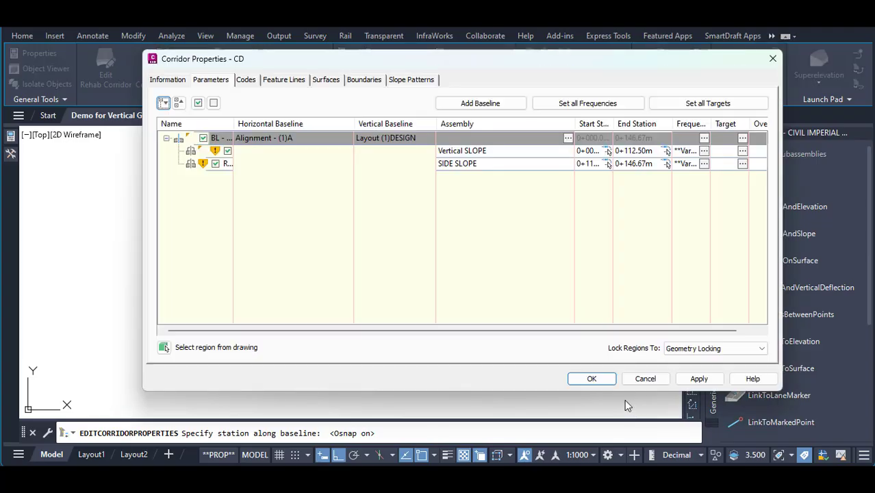
click(587, 384)
click(400, 222)
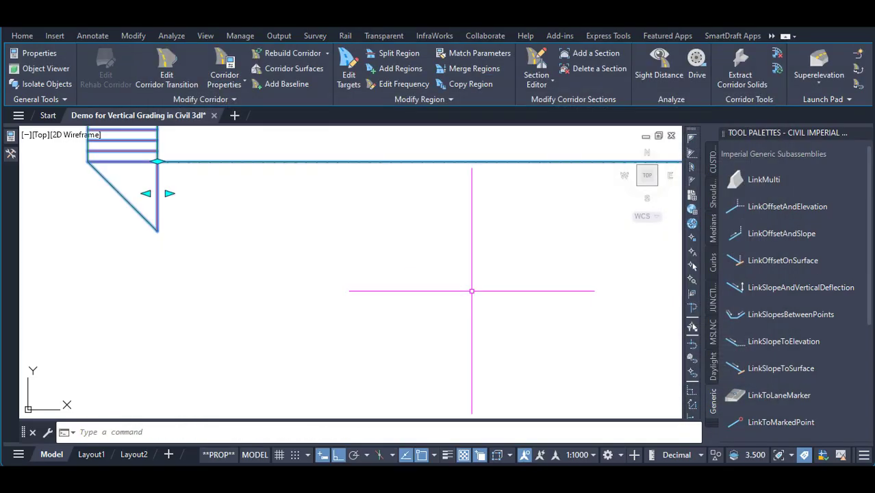
- Zoom around the drawing to inspect the rebuilt corridor's side-slope links
scroll(472, 291, down, 2)
scroll(390, 318, down, 1)
scroll(333, 283, down, 1)
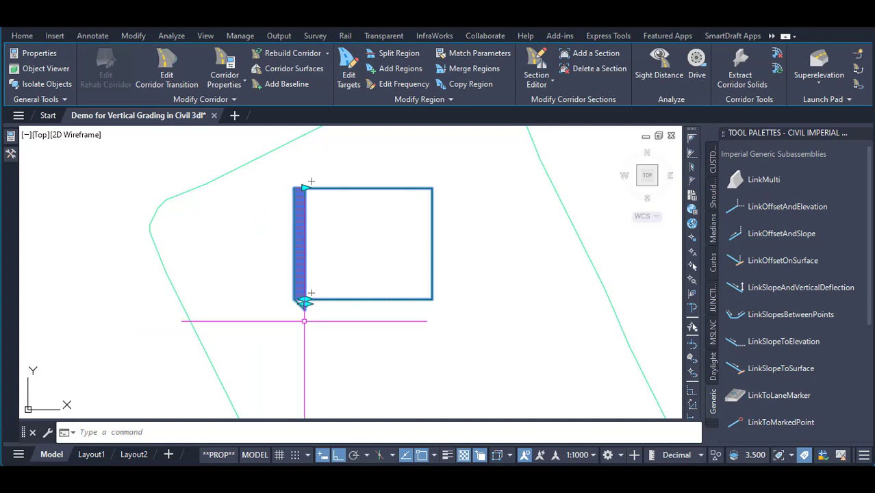
scroll(302, 252, up, 4)
scroll(180, 268, down, 4)
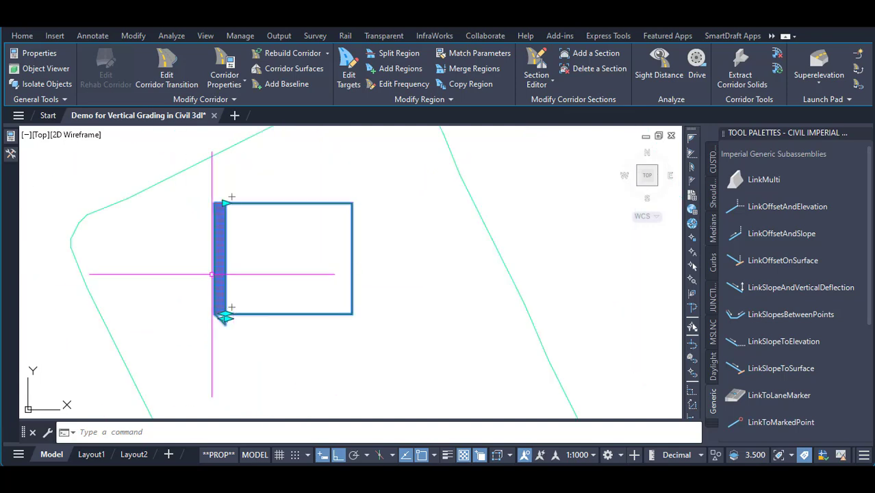
scroll(213, 282, up, 2)
scroll(221, 334, up, 2)
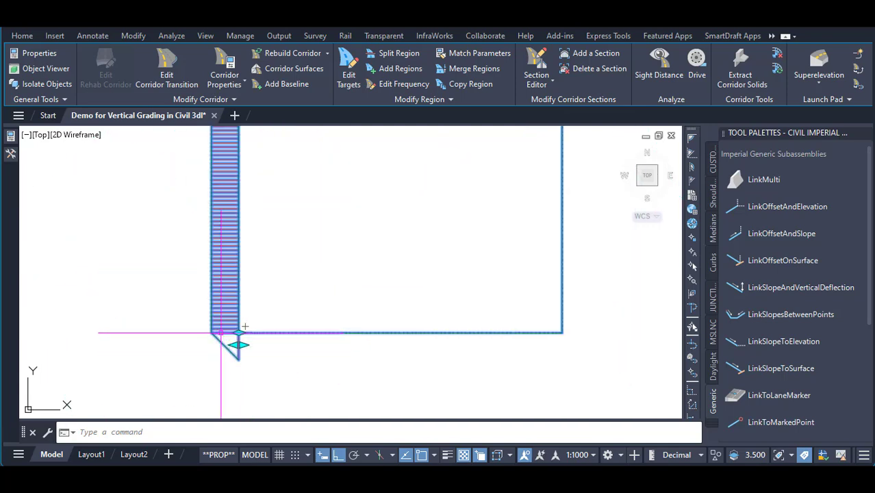
scroll(375, 361, down, 2)
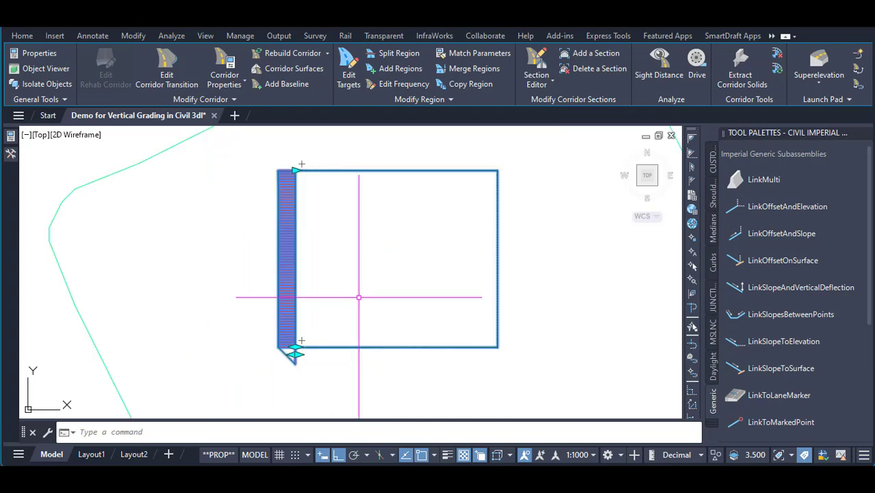
- Remove the SIDE SLOPE region from corridor CD without rebuilding
click(234, 63)
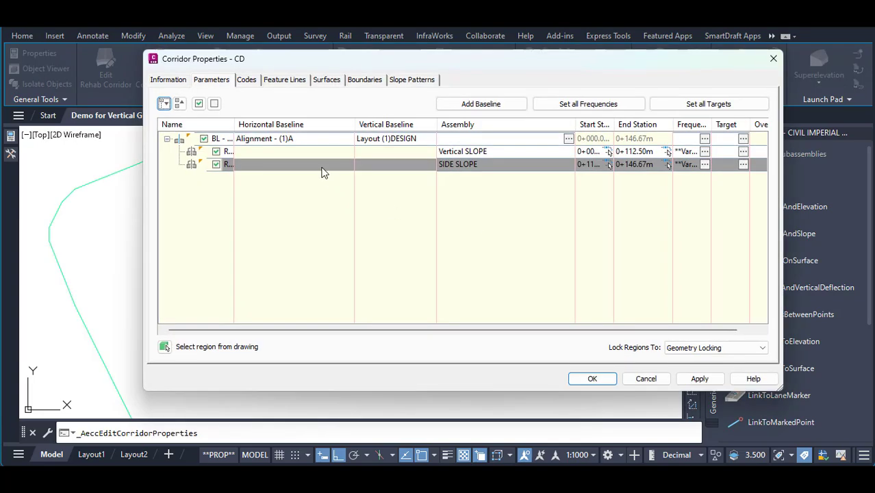
right_click(322, 168)
click(361, 252)
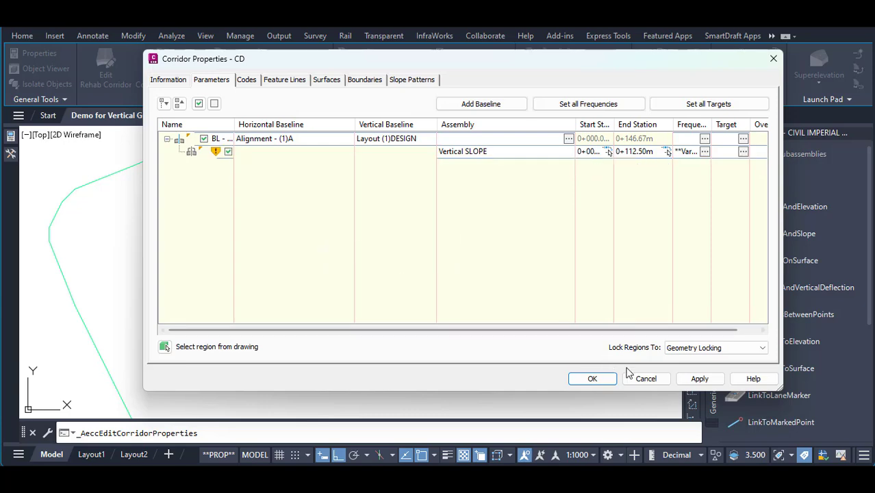
click(589, 379)
click(333, 210)
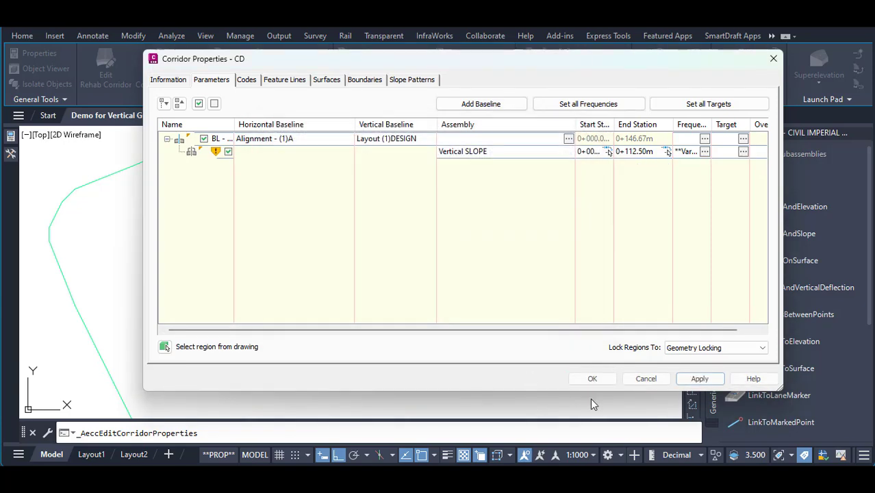
click(607, 384)
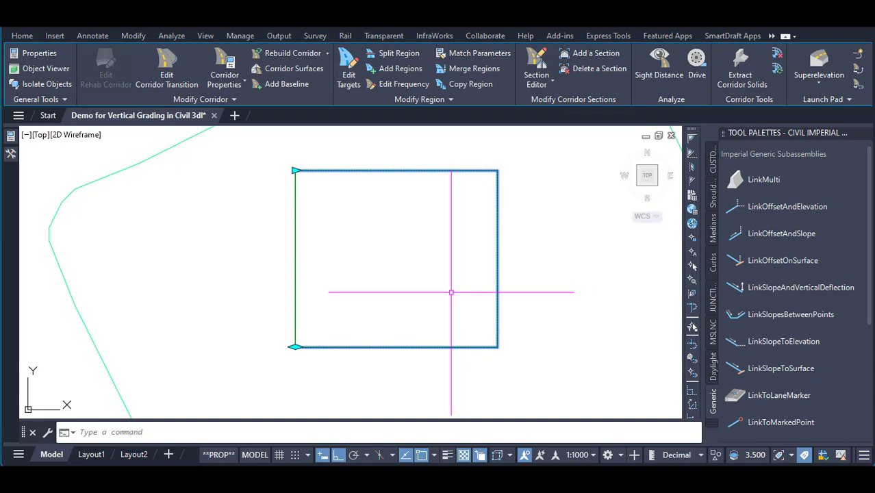
- Reinsert a SIDE SLOPE region after Vertical SLOPE and pick a baseline station for its parameters
scroll(298, 345, up, 2)
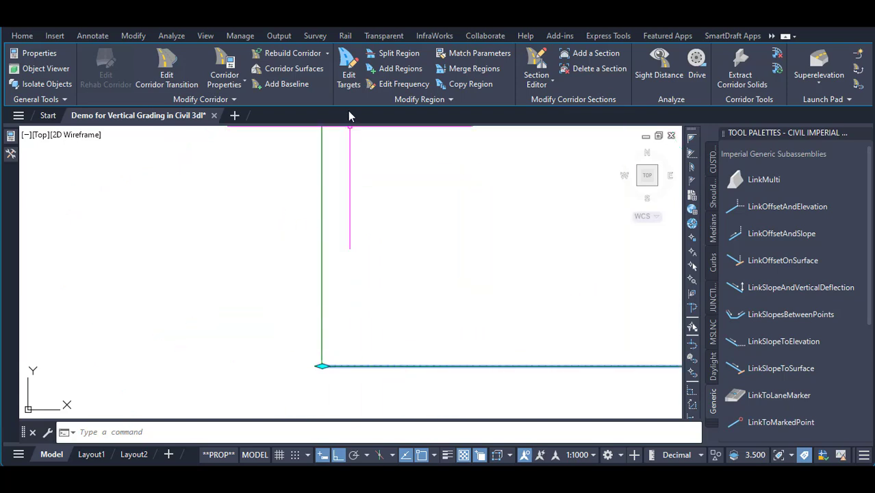
click(229, 62)
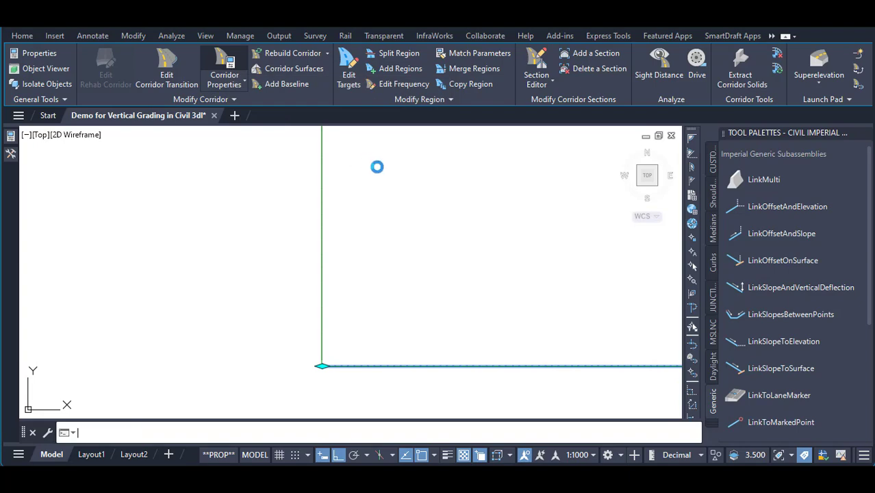
right_click(238, 156)
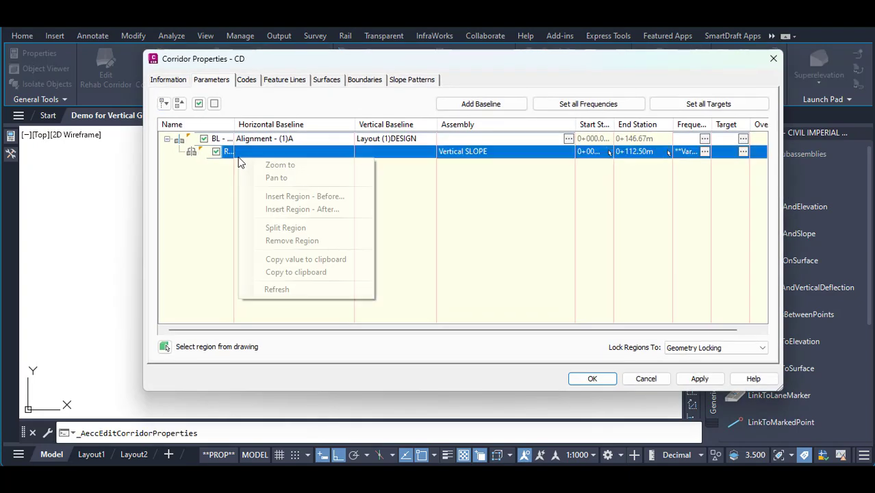
click(293, 208)
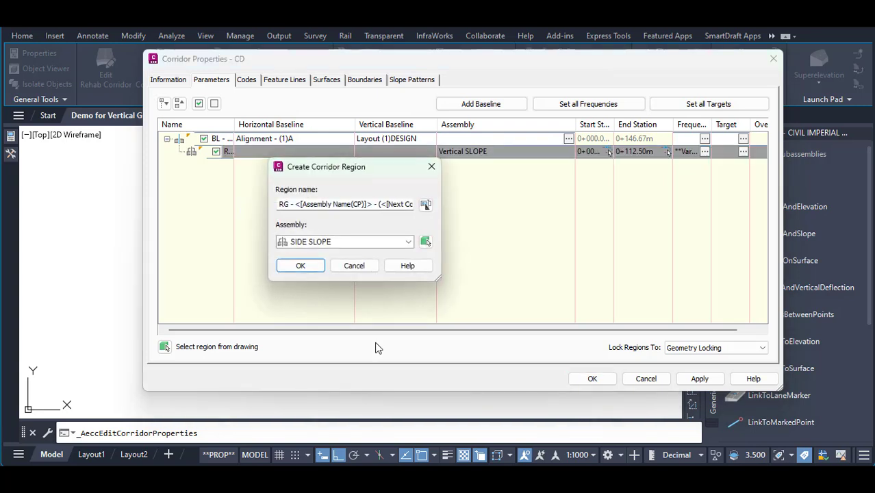
click(299, 271)
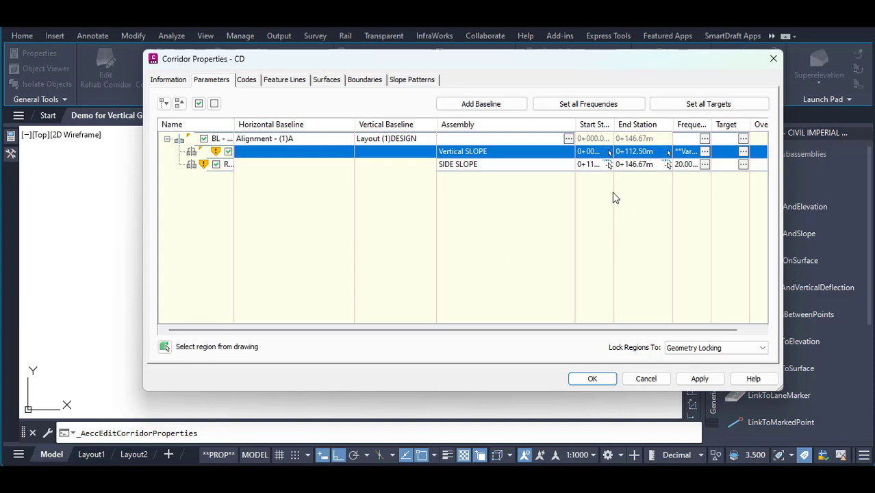
click(609, 165)
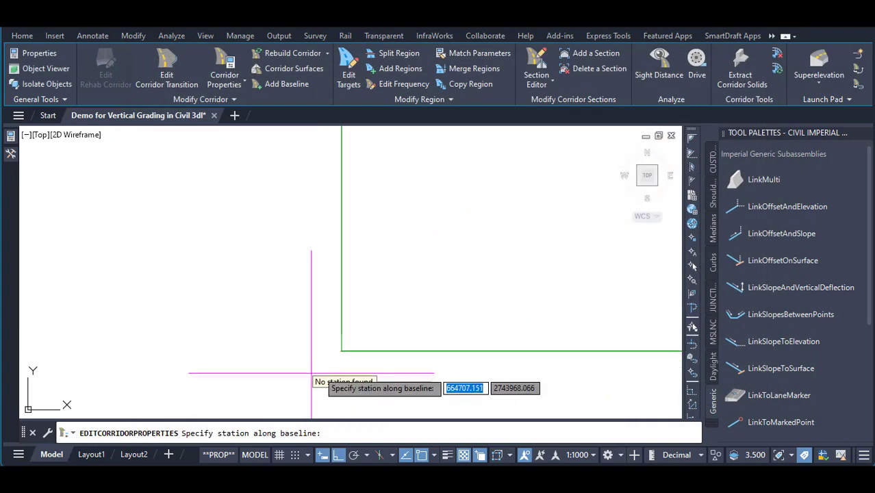
mouse_move(332, 349)
middle_down()
mouse_move(388, 341)
mouse_move(432, 411)
middle_up()
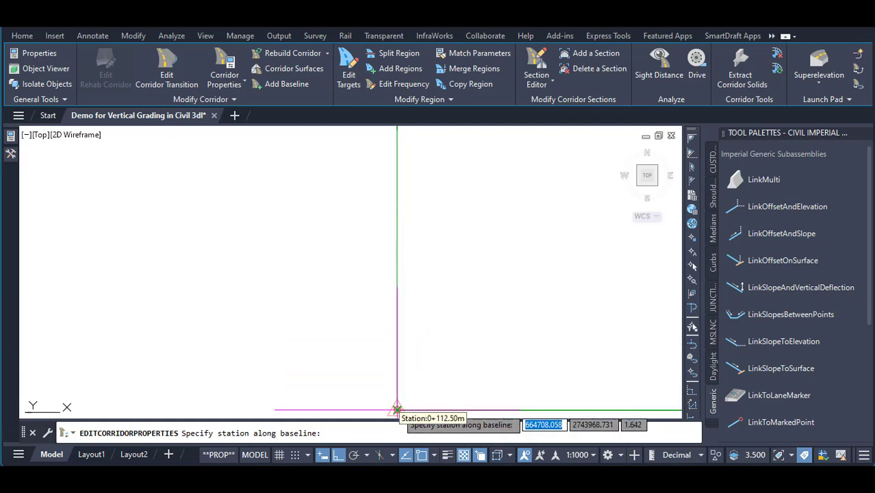
click(399, 411)
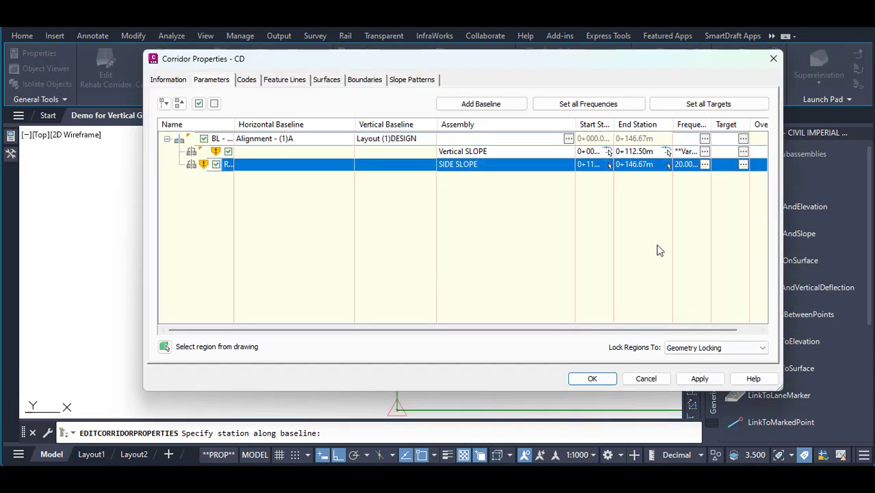
- Set the SIDE SLOPE region's tangent, curve, spiral and vertical-curve frequencies to 0.1 m, then rebuild corridor CD
click(704, 164)
text(.1)
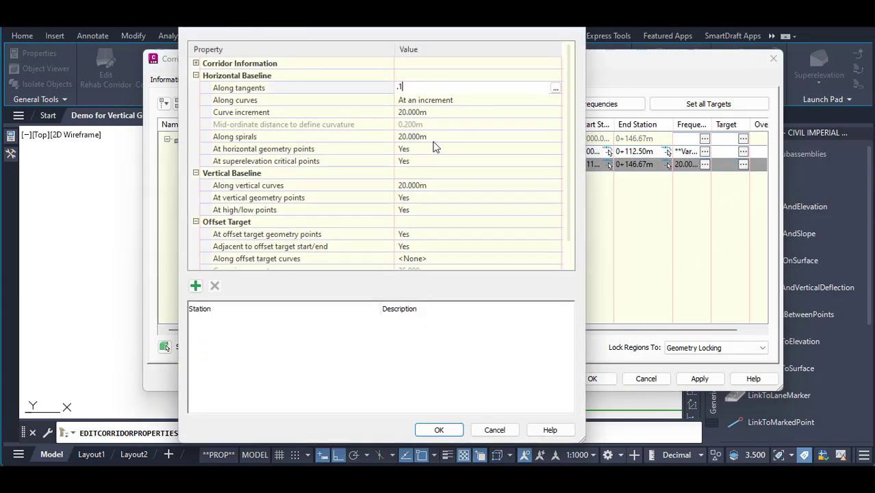
click(437, 114)
text(1)
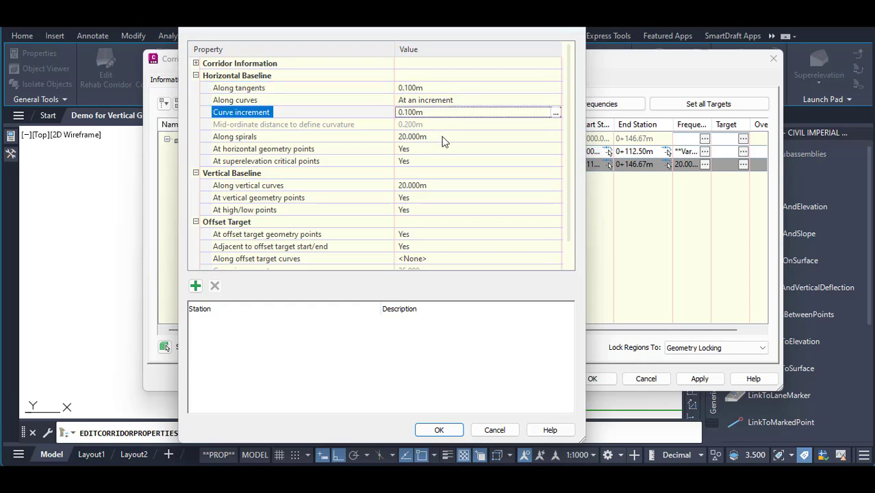
click(442, 140)
text(.1)
click(430, 185)
text(.1)
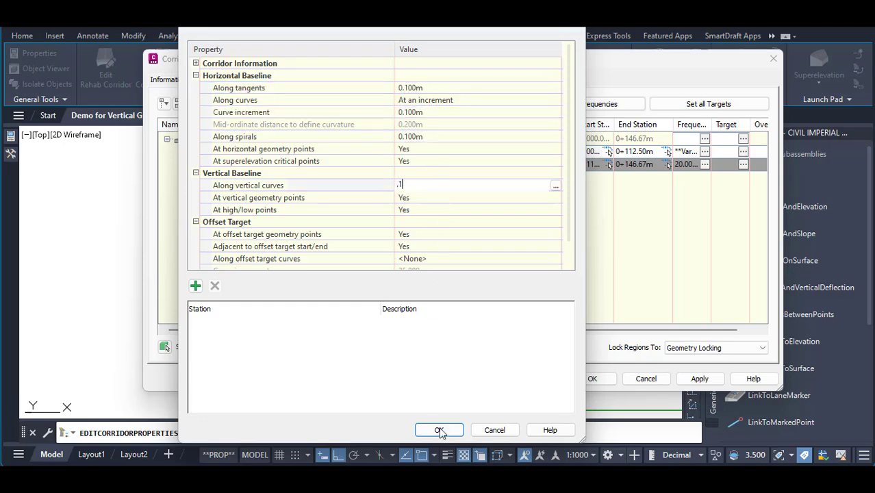
click(439, 431)
click(699, 379)
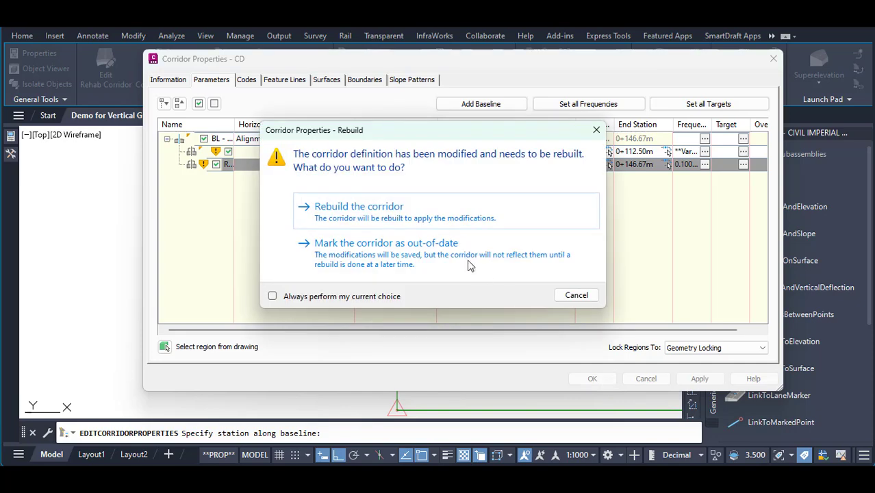
key(Return)
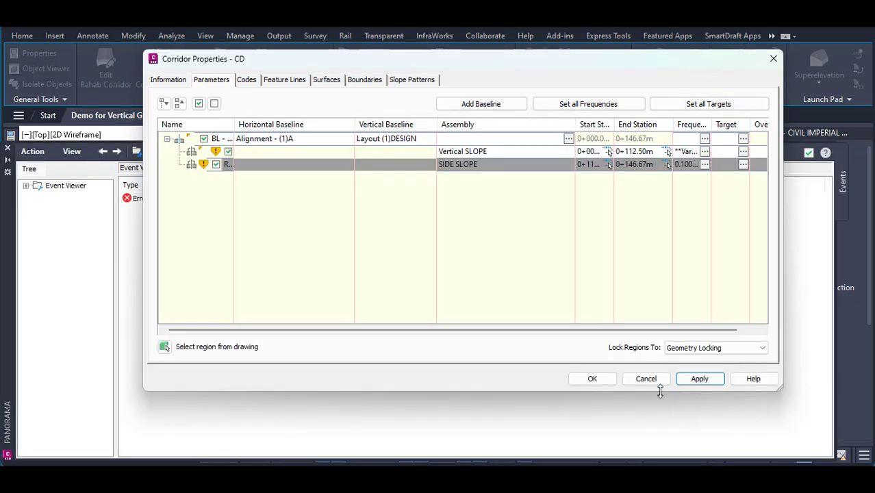
click(592, 379)
- Map surface 01 as the SIDE SLOPE target surface in Corridor Properties and rebuild the corridor
click(809, 153)
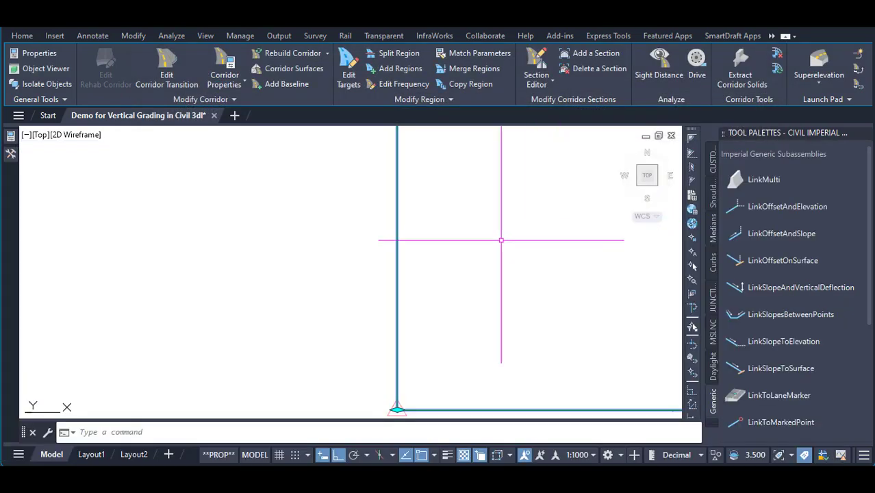
scroll(302, 264, down, 3)
scroll(332, 342, down, 1)
scroll(283, 350, down, 3)
scroll(286, 355, down, 3)
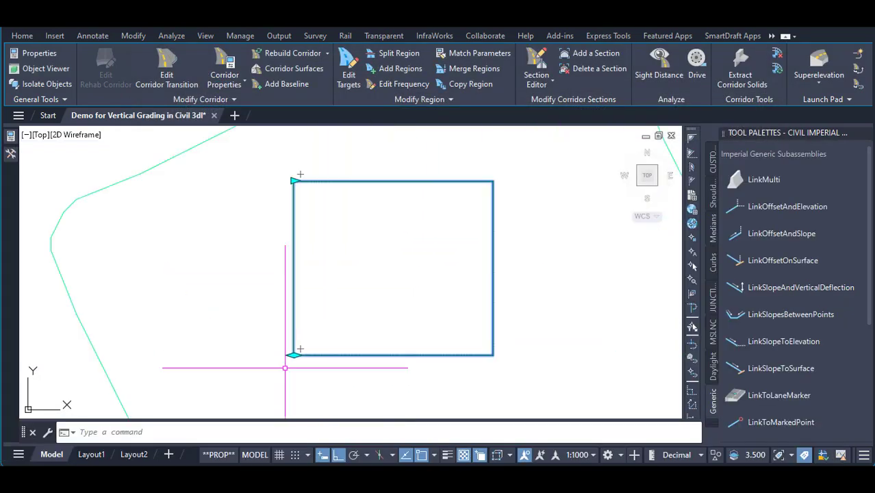
click(231, 74)
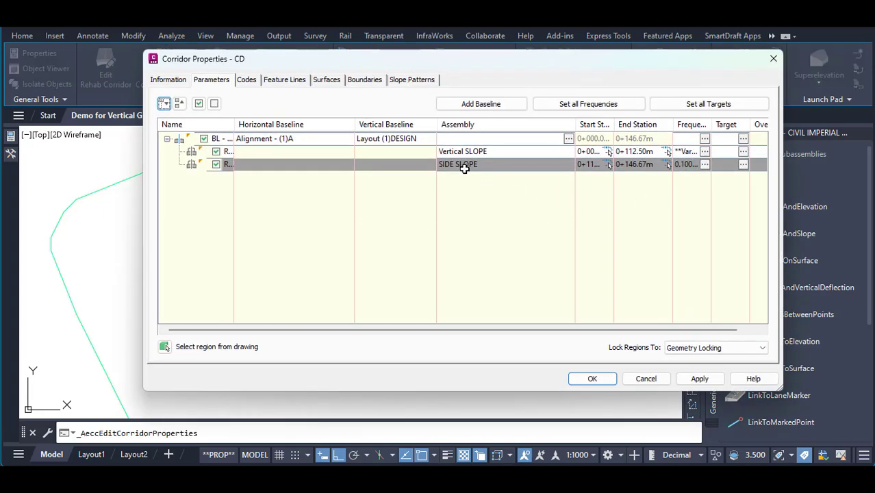
click(744, 165)
click(794, 132)
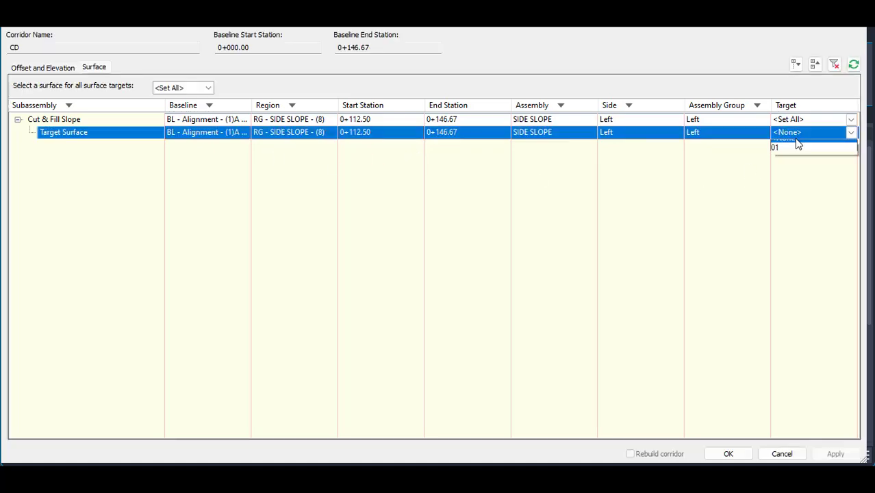
click(778, 158)
click(719, 453)
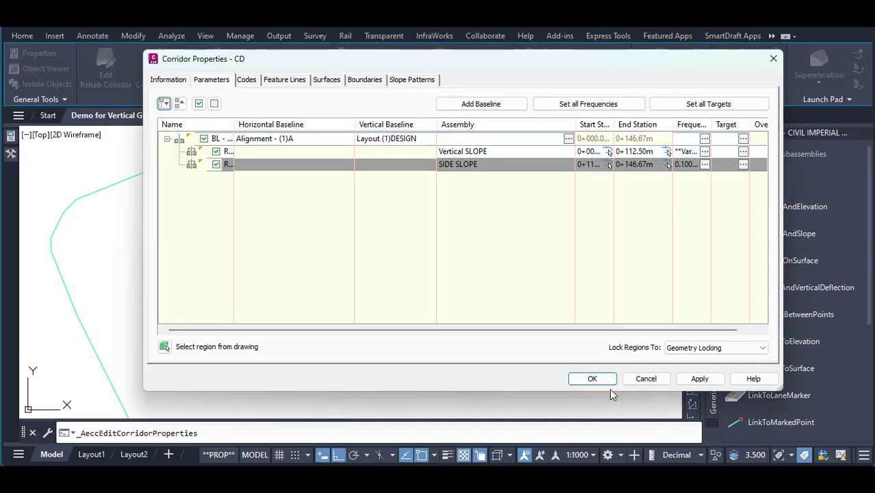
click(593, 379)
click(432, 218)
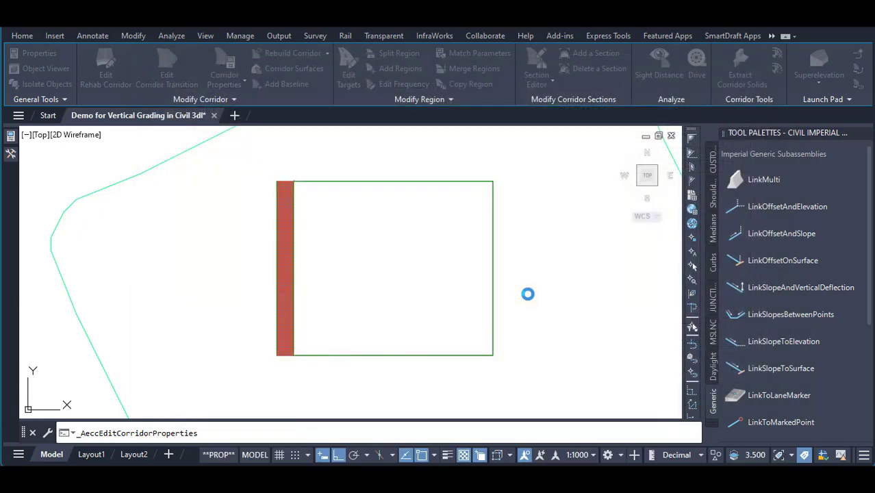
- Select corridor CD to show its new side-slope band along the left edge
scroll(260, 362, up, 5)
scroll(368, 377, down, 4)
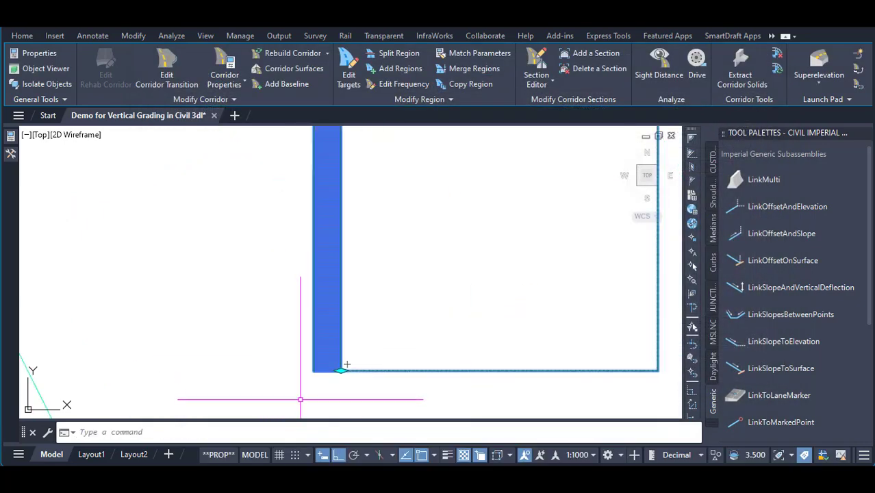
key(Escape)
scroll(207, 367, down, 4)
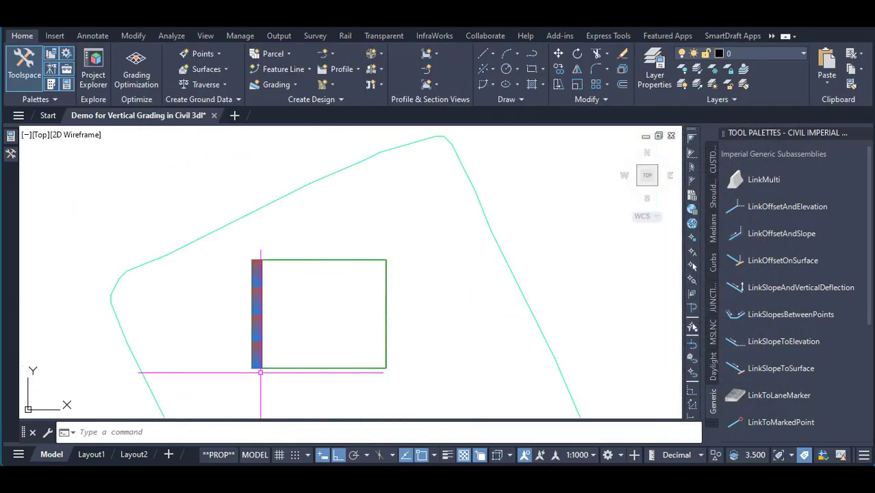
scroll(229, 332, up, 4)
scroll(267, 217, down, 4)
scroll(267, 216, down, 2)
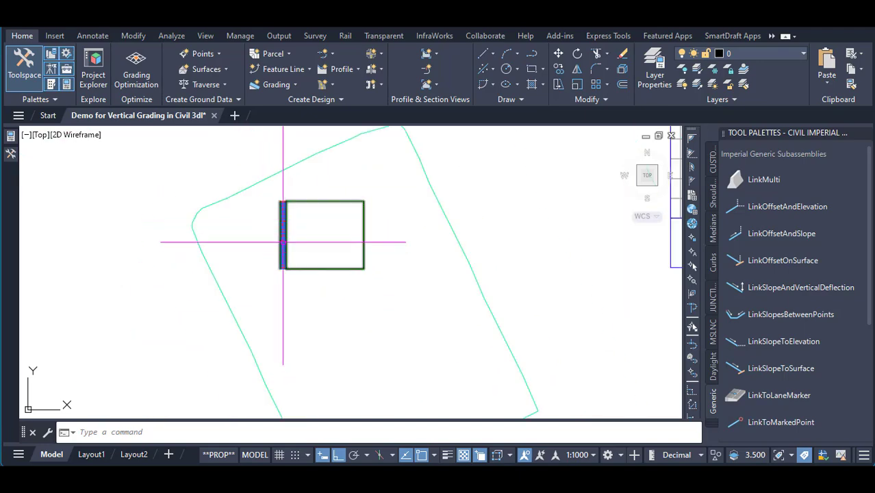
scroll(282, 240, up, 6)
scroll(202, 264, down, 2)
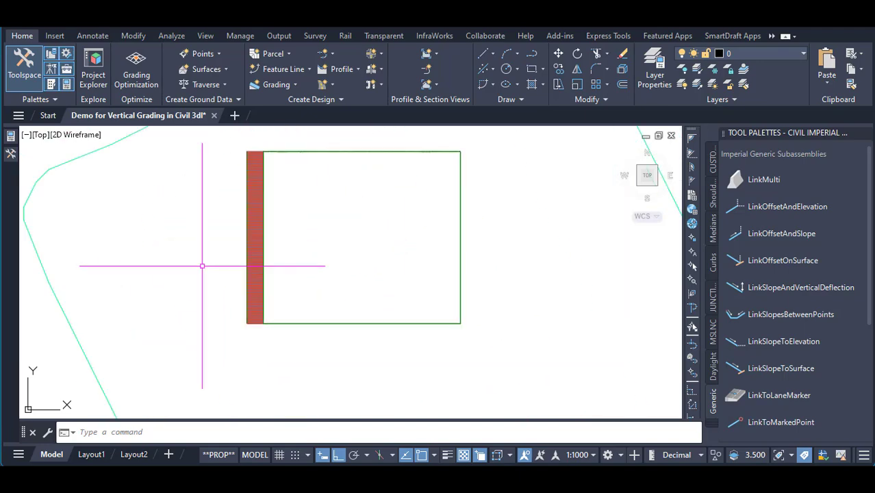
click(254, 258)
- Create corridor surface CD - (3) with T, Daylight_Cut and Daylight_Fill links added as breaklines
click(223, 79)
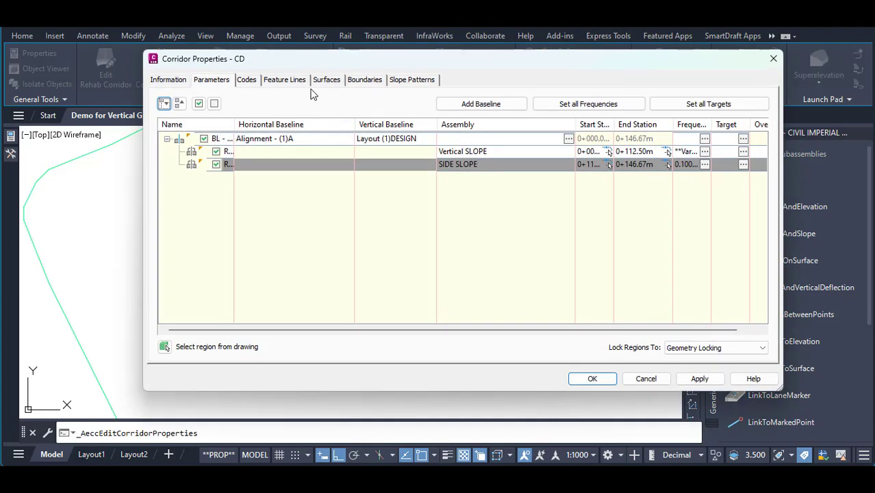
click(317, 83)
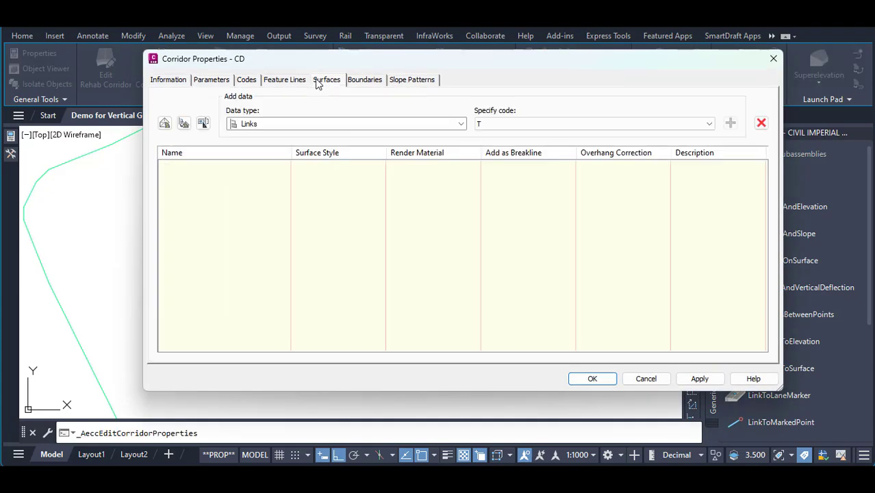
click(165, 124)
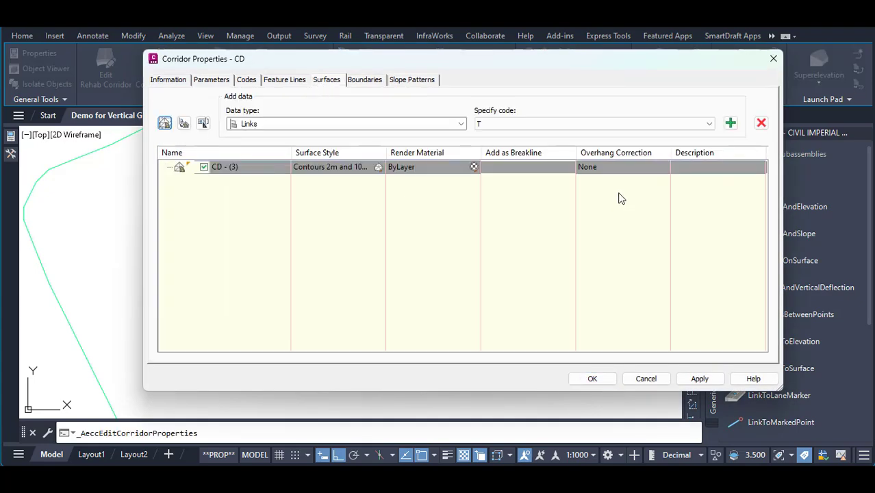
click(731, 123)
click(710, 124)
click(541, 141)
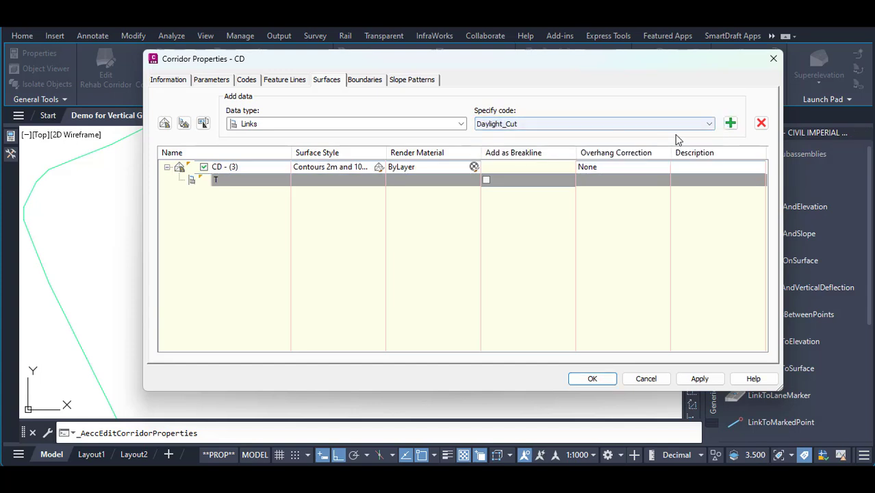
click(731, 124)
click(709, 123)
click(541, 148)
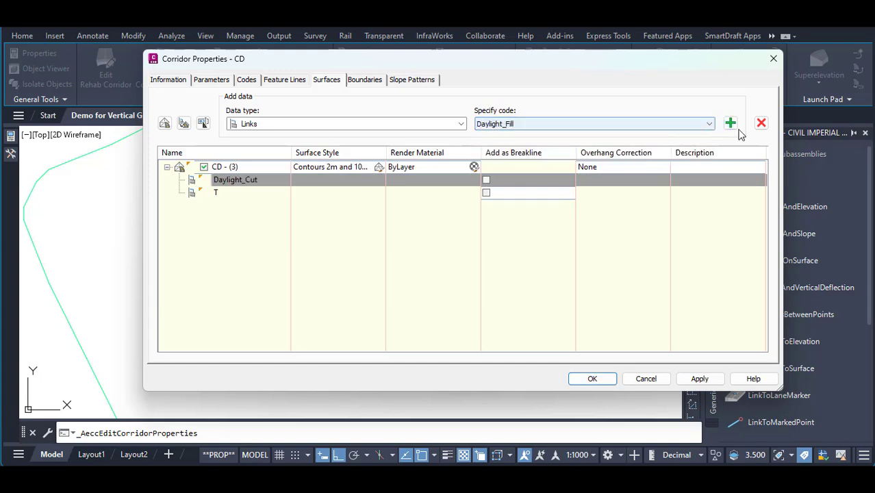
click(731, 124)
click(487, 192)
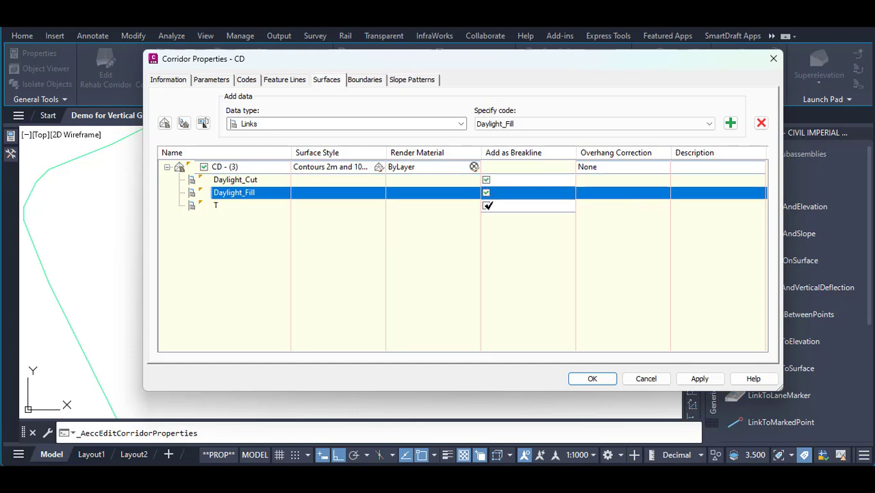
click(486, 206)
- Add MarkedPoint feature lines and a corridor-extents outside boundary, then rebuild the corridor
click(392, 126)
click(289, 138)
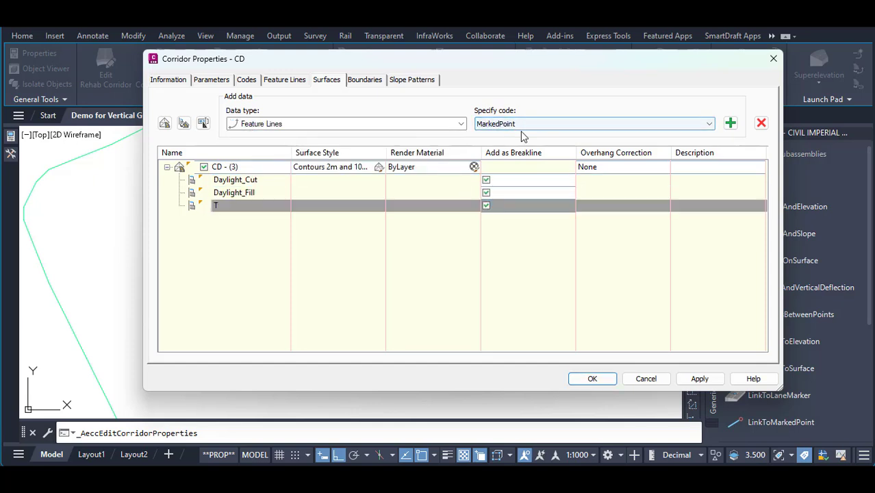
click(730, 122)
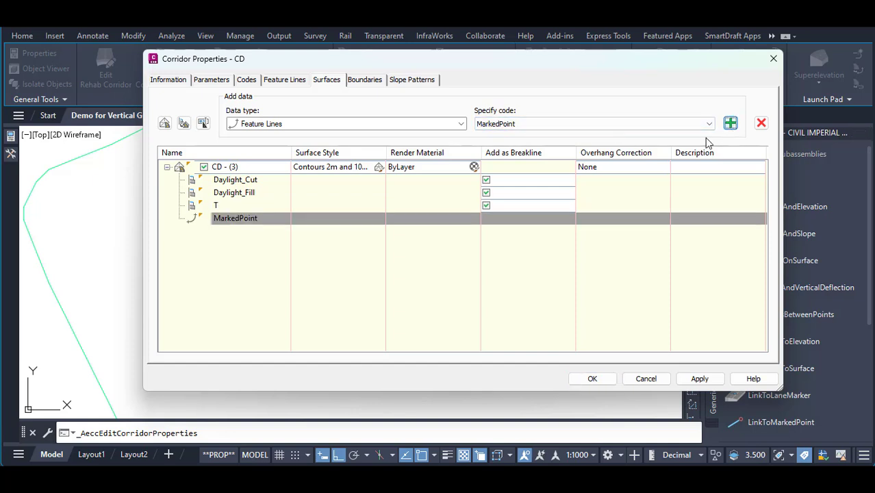
click(363, 81)
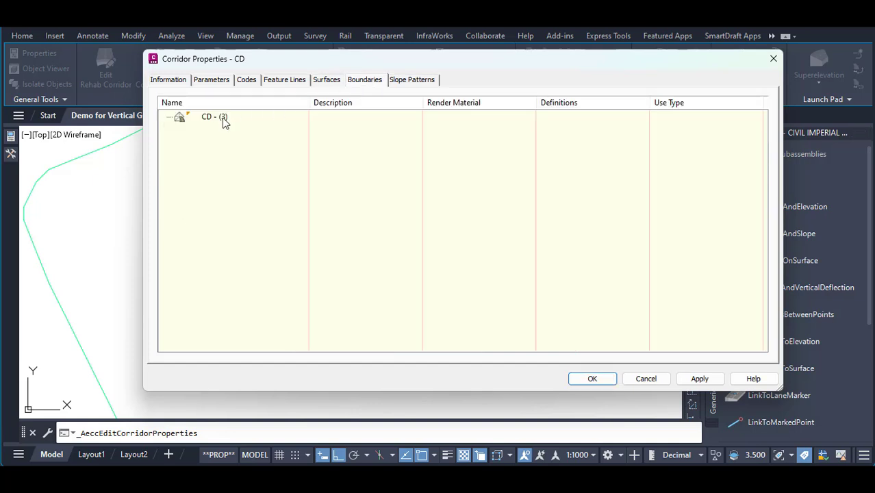
right_click(237, 118)
click(274, 126)
click(589, 379)
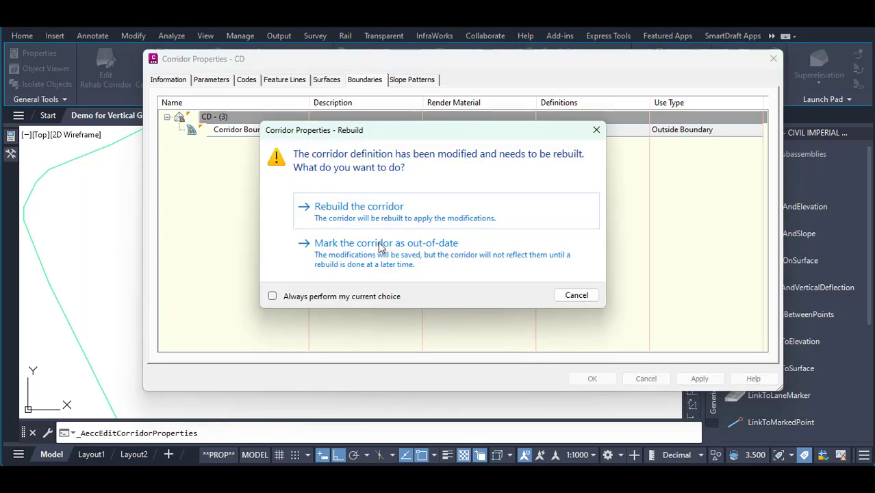
click(355, 213)
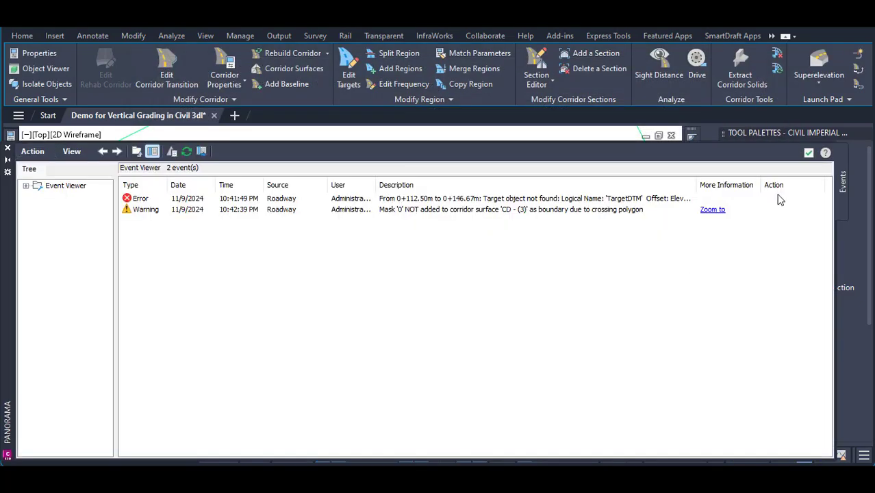
click(808, 153)
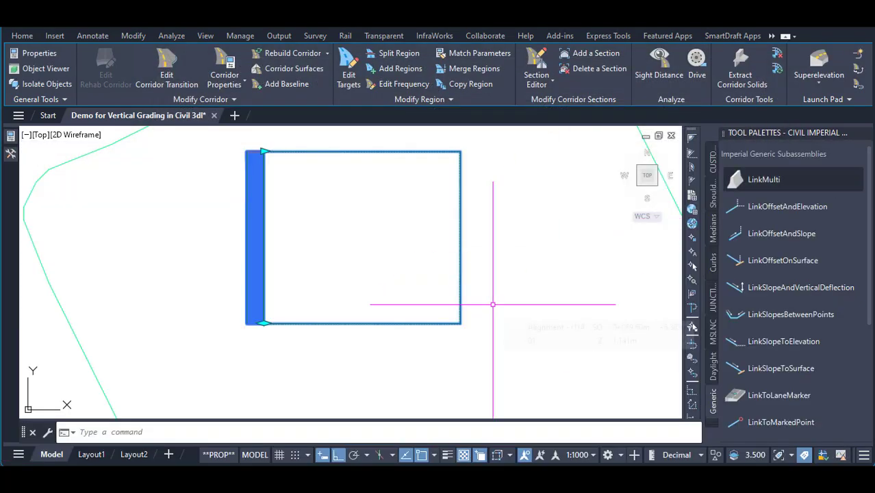
- Select corridor surface CD - (3) and orbit it in the Object Viewer to a tilted 3D view
key(Escape)
scroll(253, 141, up, 2)
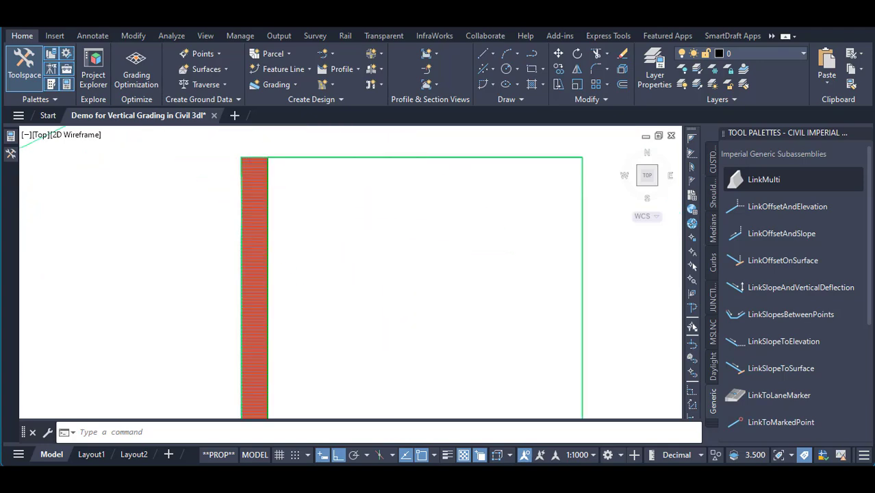
scroll(257, 141, up, 4)
click(280, 180)
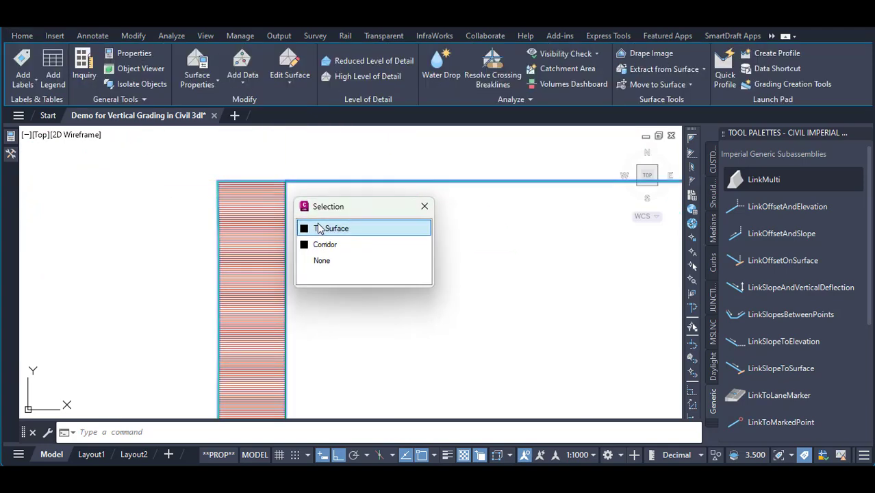
click(320, 228)
scroll(320, 226, down, 3)
right_click(305, 207)
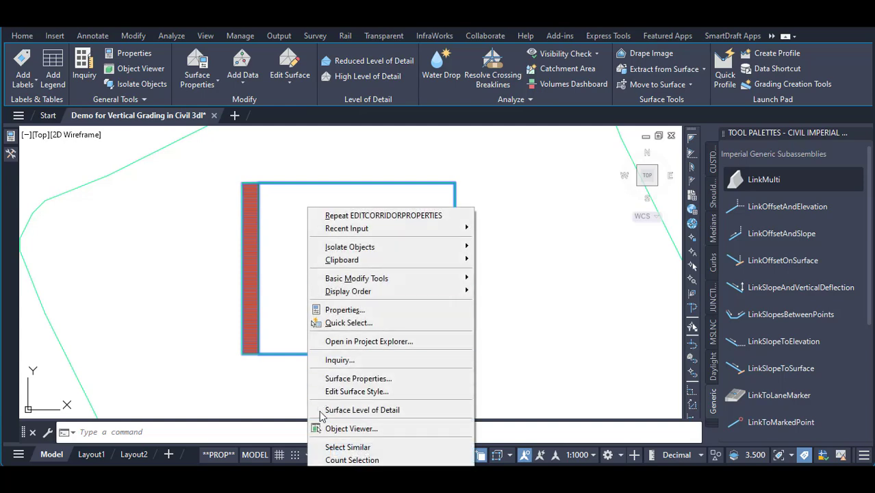
click(325, 426)
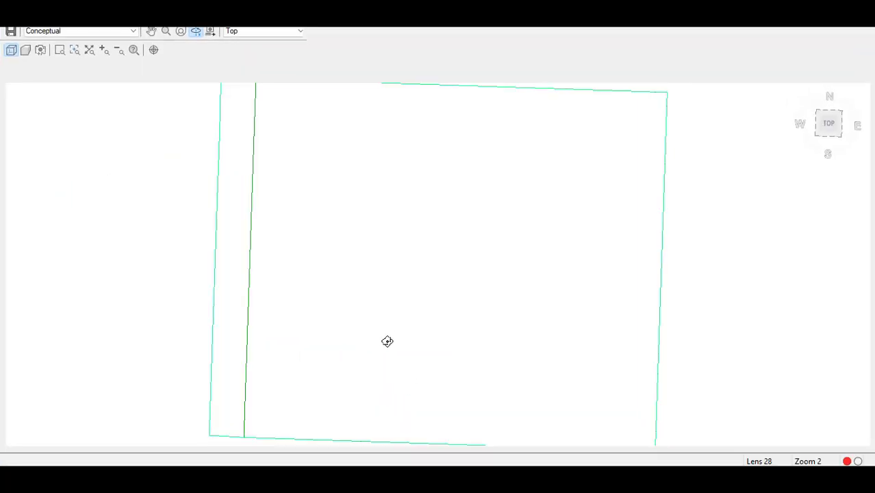
mouse_move(387, 340)
mouse_down()
mouse_move(399, 303)
mouse_move(389, 272)
mouse_move(486, 261)
mouse_move(410, 286)
mouse_move(496, 324)
mouse_up()
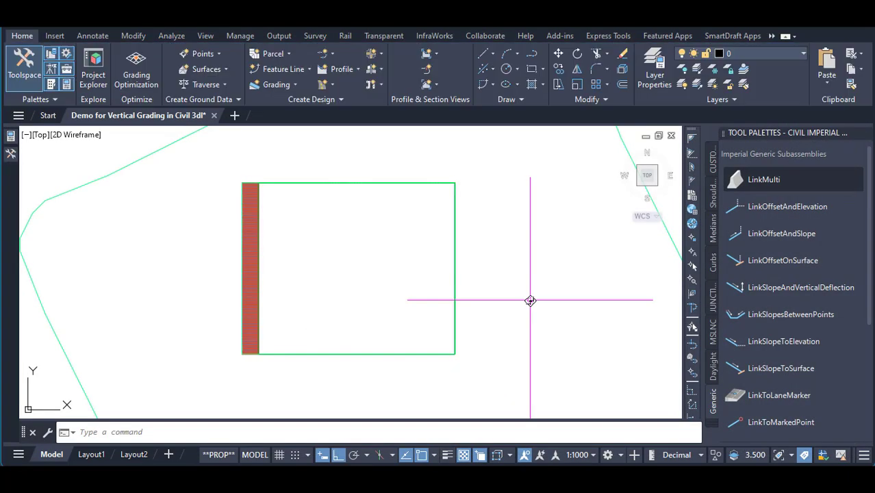
scroll(530, 299, down, 2)
scroll(302, 279, down, 3)
scroll(432, 276, up, 3)
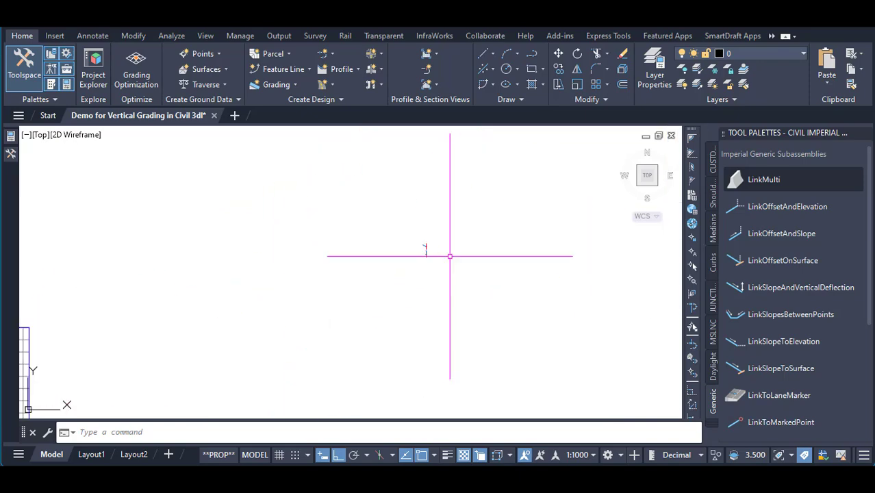
scroll(449, 254, up, 2)
scroll(426, 238, up, 2)
scroll(426, 273, up, 2)
click(387, 224)
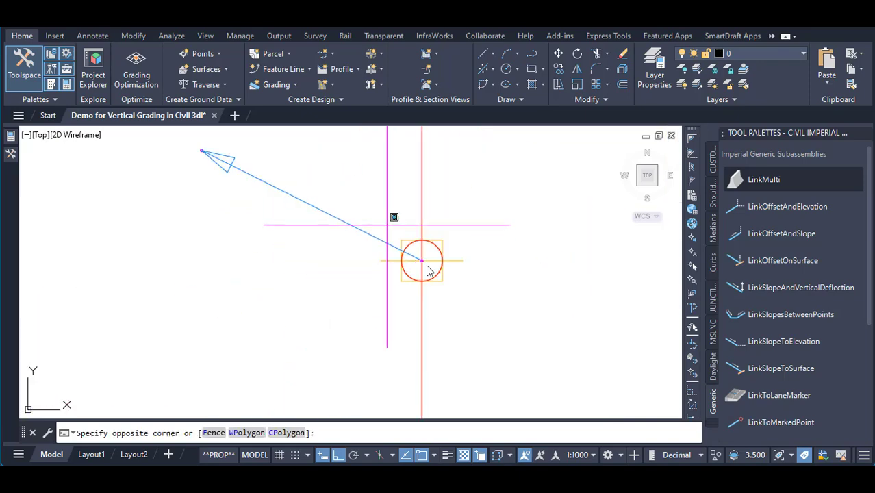
click(475, 317)
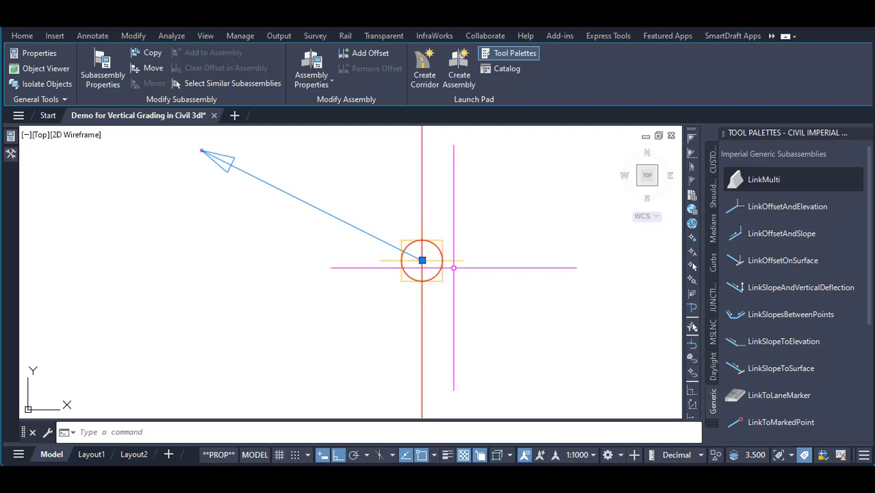
key(Escape)
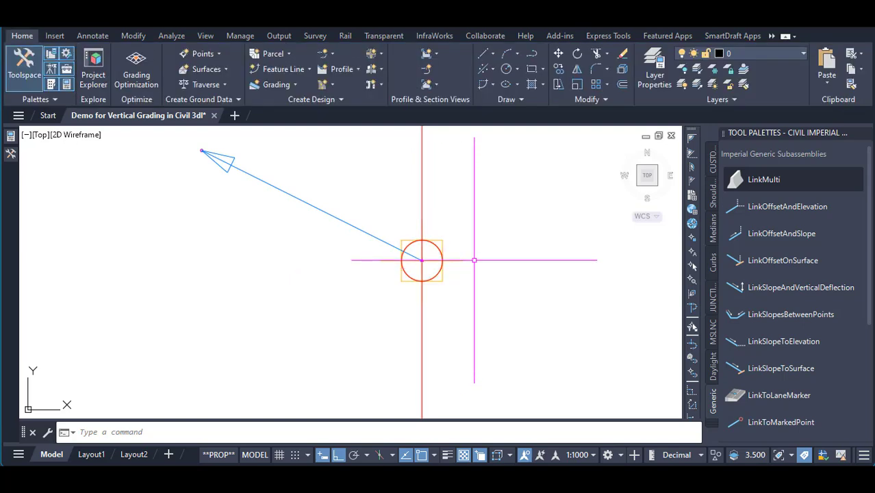
scroll(512, 229, down, 3)
scroll(508, 248, down, 3)
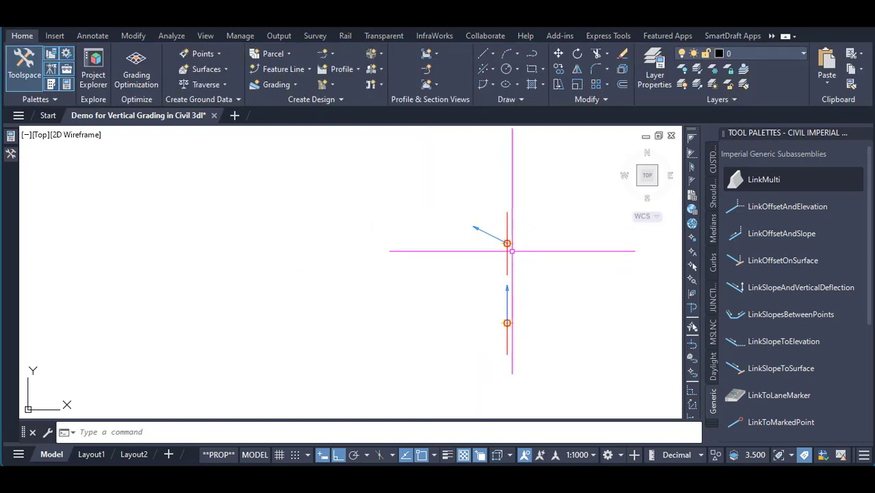
scroll(176, 346, up, 8)
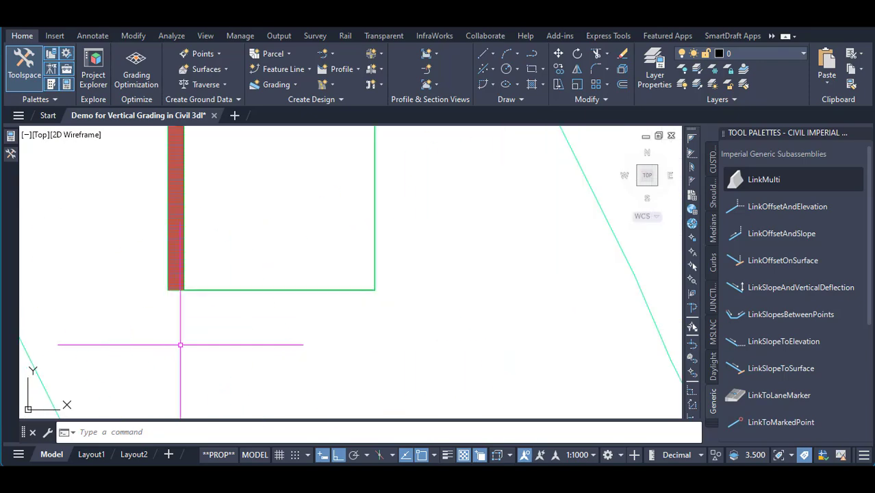
scroll(279, 345, down, 2)
scroll(204, 320, down, 4)
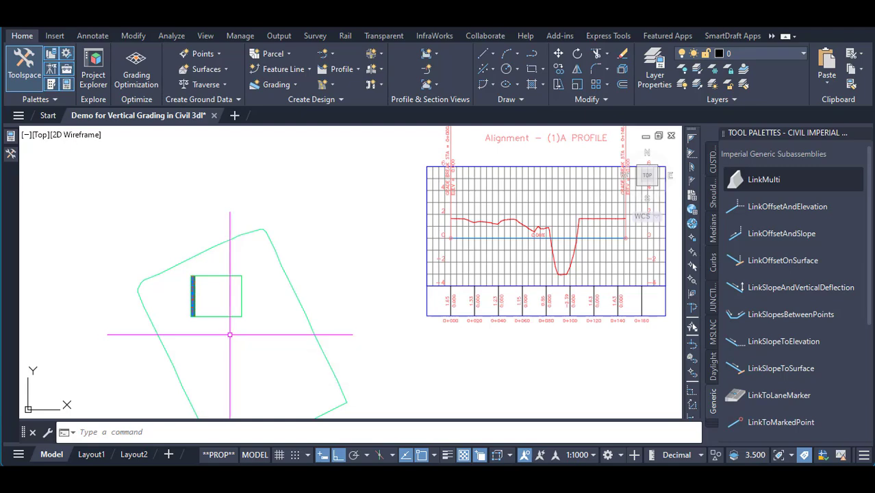
scroll(197, 293, up, 4)
- Extract corridor CD's P2 feature line (stations 0+112.50m to 0+146.67m) into the drawing
click(205, 289)
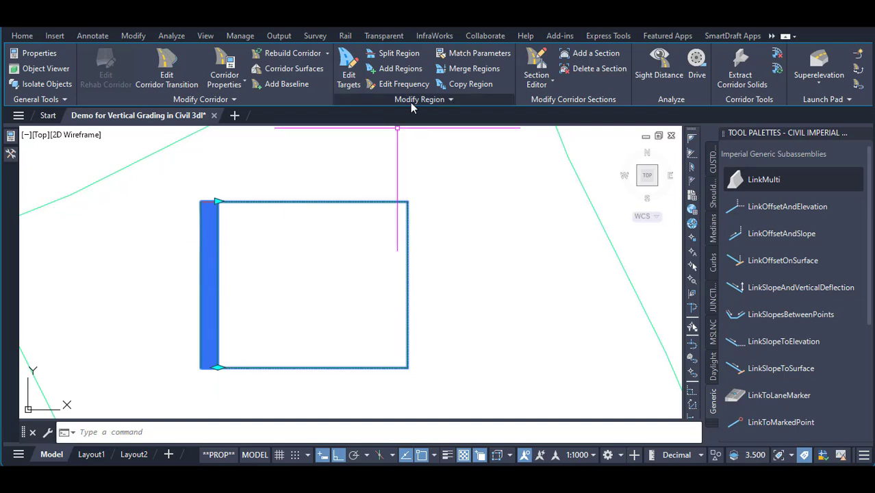
click(778, 68)
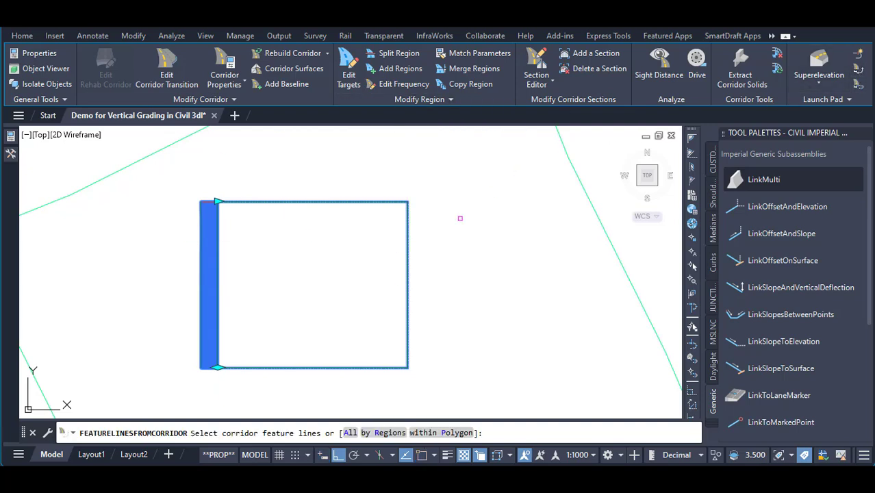
right_click(452, 237)
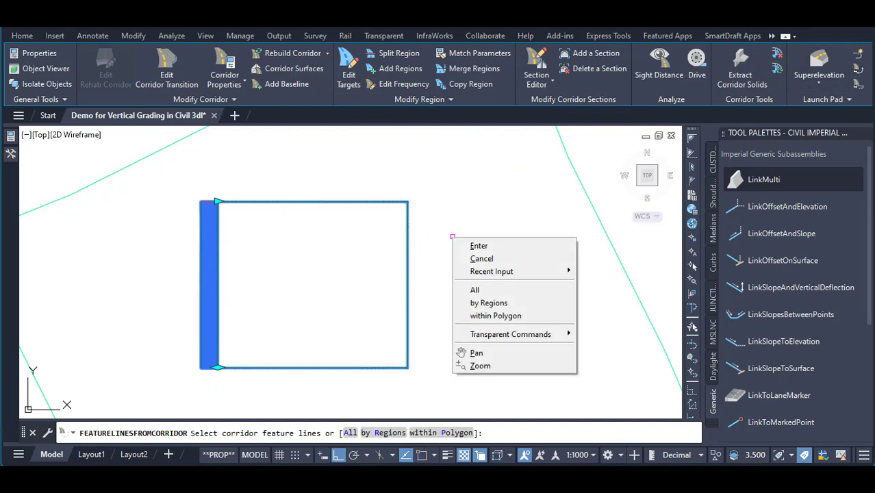
click(478, 245)
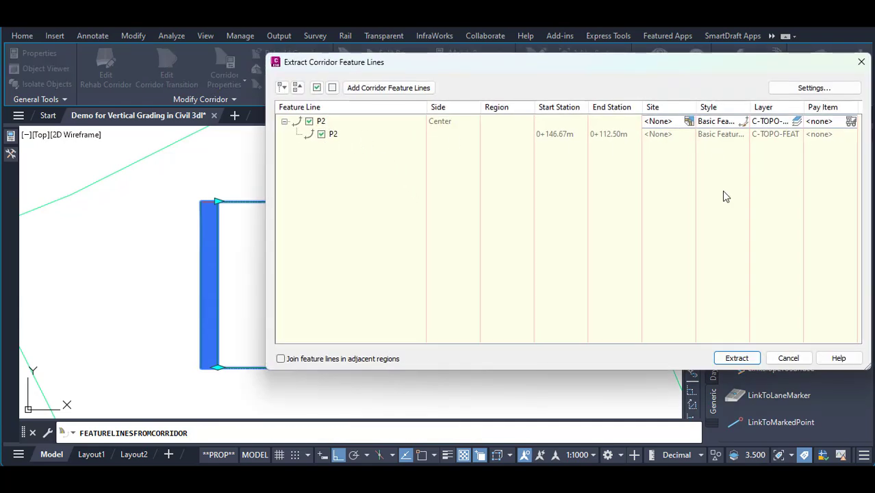
click(737, 358)
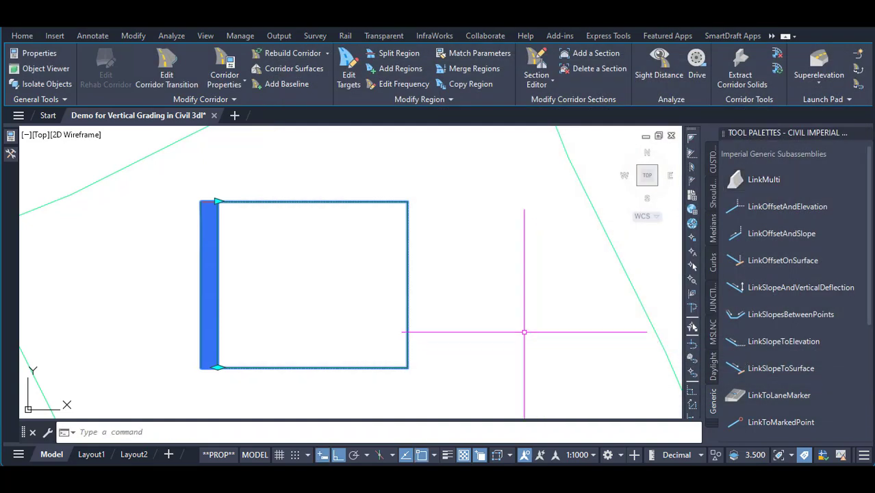
scroll(221, 281, down, 4)
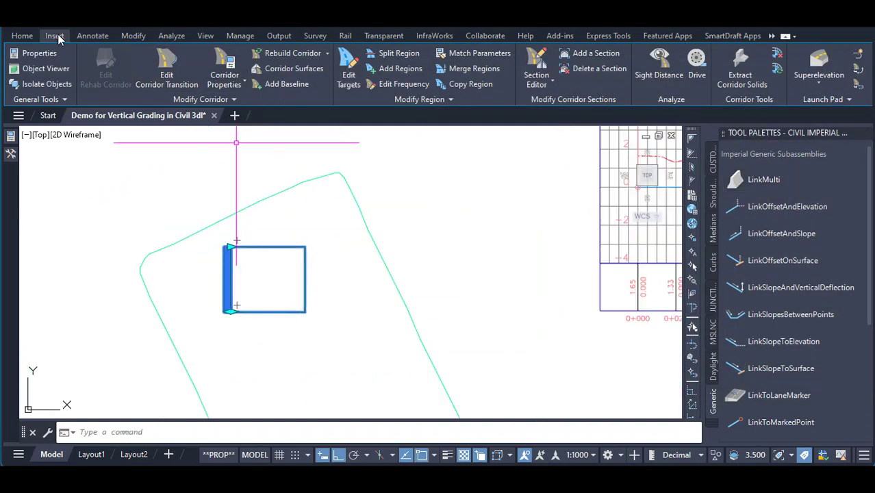
- Use a Two: Vertical viewport layout and set the right viewport to SW Isometric
click(207, 37)
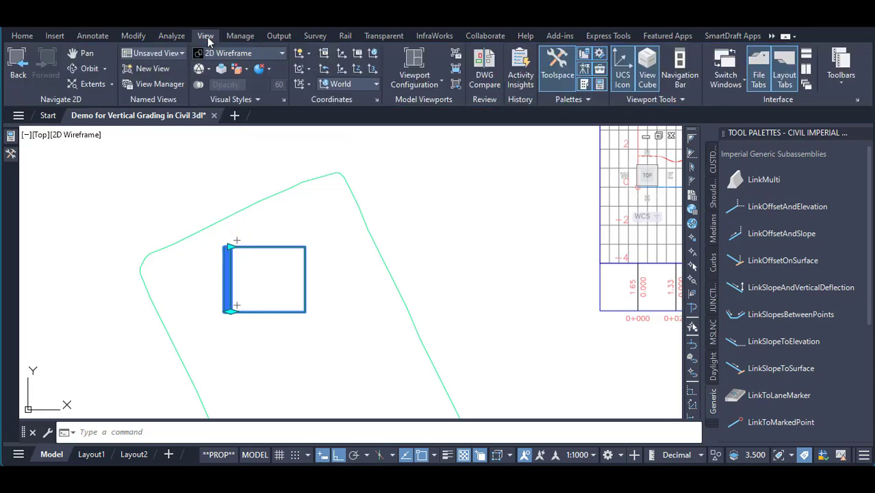
click(440, 84)
click(421, 107)
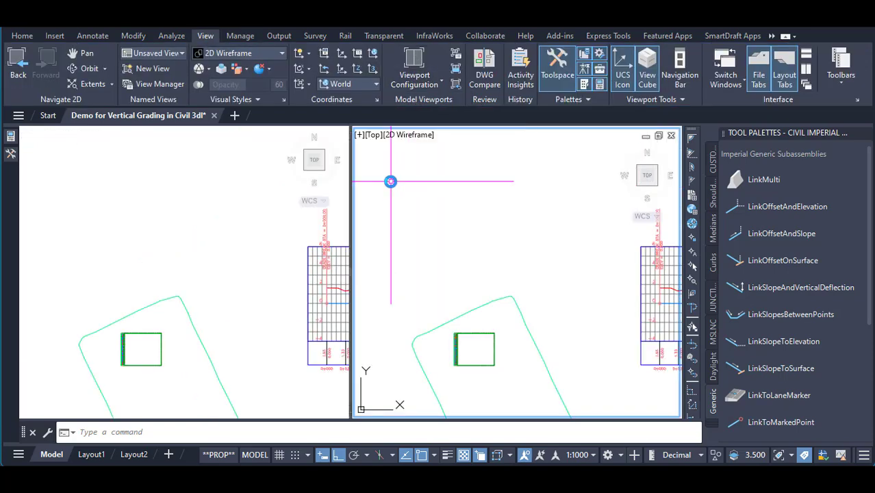
scroll(436, 248, down, 3)
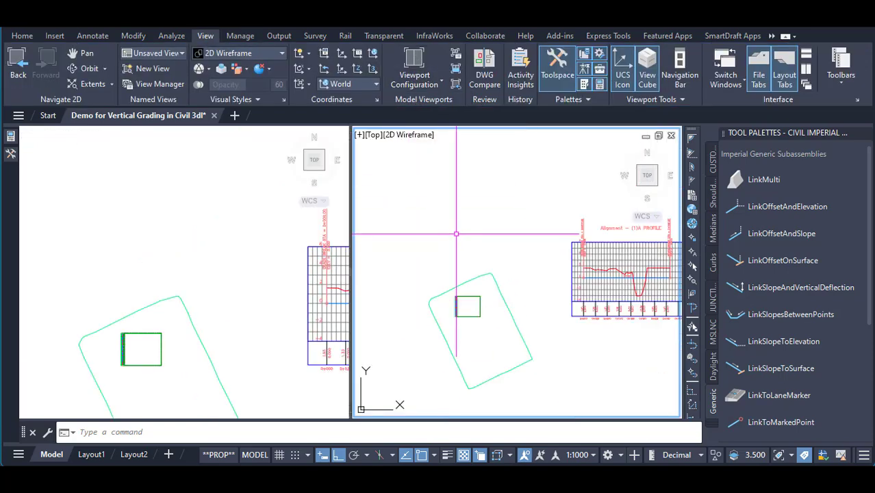
click(373, 136)
click(405, 253)
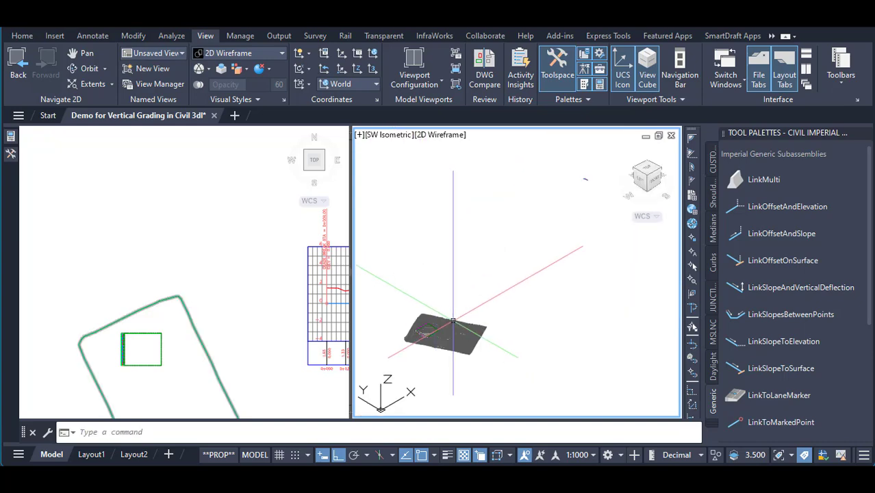
- Change surface 01's style to No Display in its Surface Properties
click(233, 384)
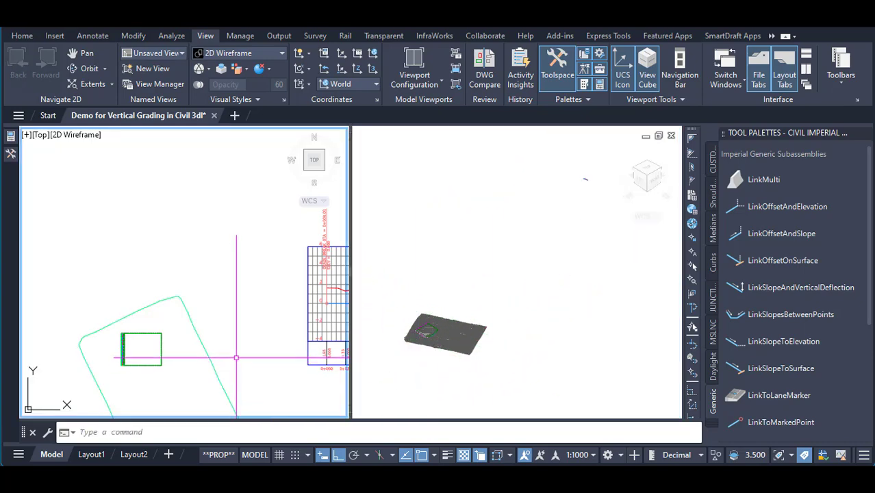
click(224, 366)
click(231, 287)
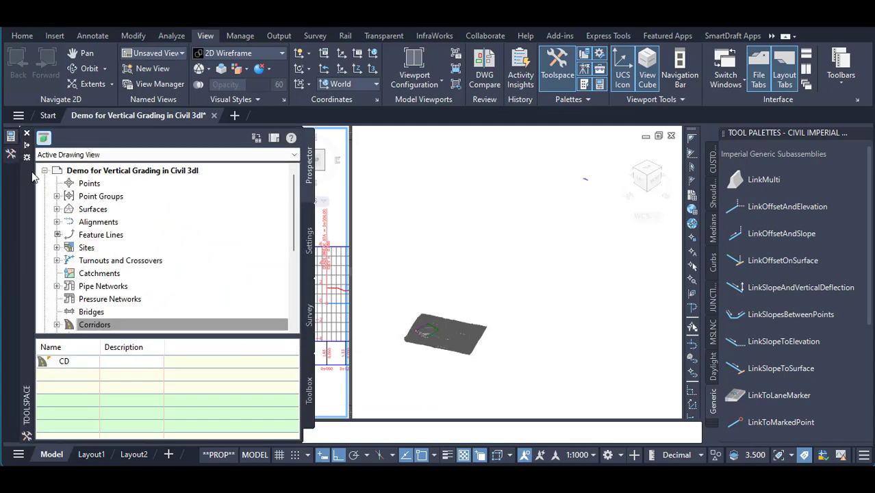
click(56, 209)
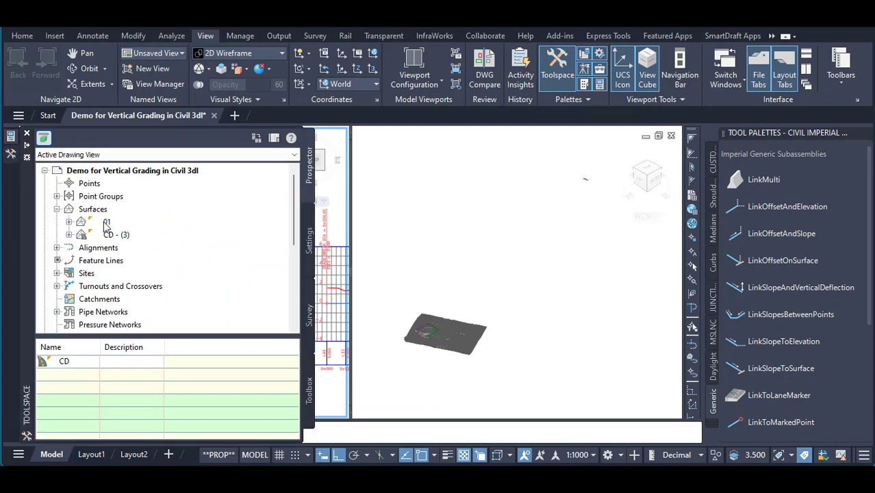
click(106, 221)
right_click(107, 221)
click(168, 187)
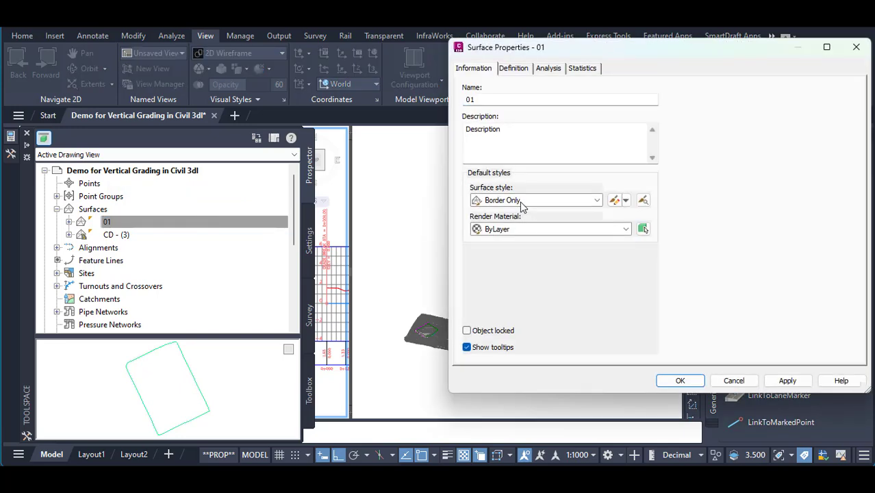
click(521, 204)
click(522, 211)
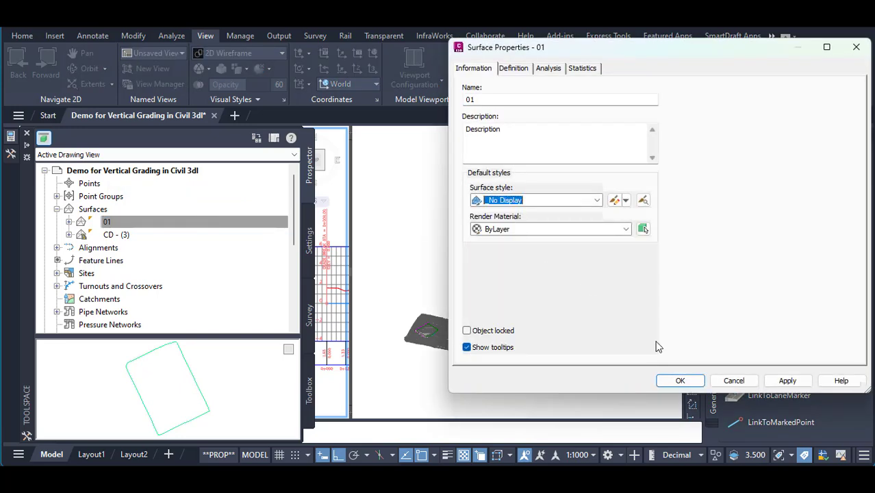
click(680, 380)
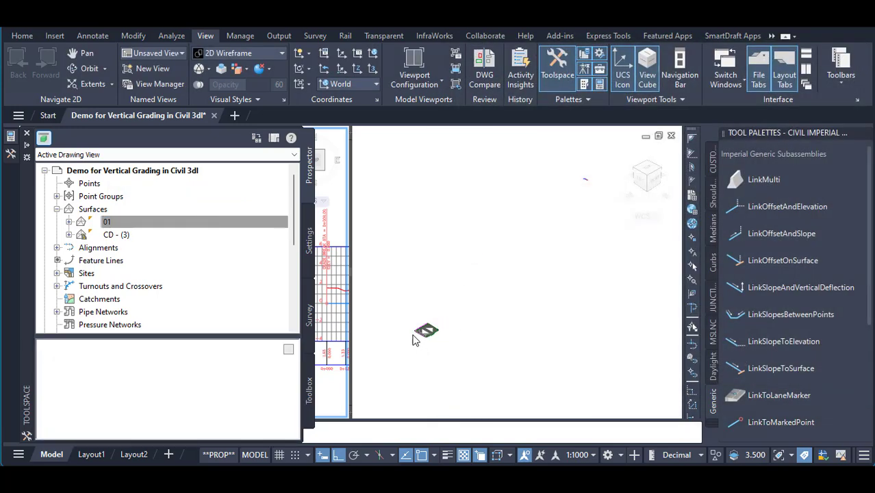
- Zoom and pan the SW Isometric viewport onto the corridor surface's near corner
scroll(412, 341, up, 2)
scroll(479, 363, up, 1)
scroll(520, 376, up, 2)
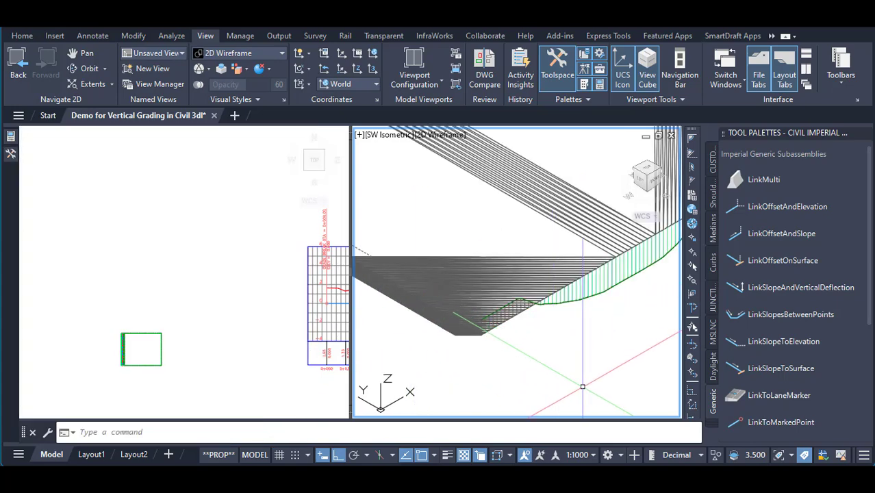
scroll(552, 388, up, 2)
scroll(552, 388, down, 1)
scroll(566, 226, up, 3)
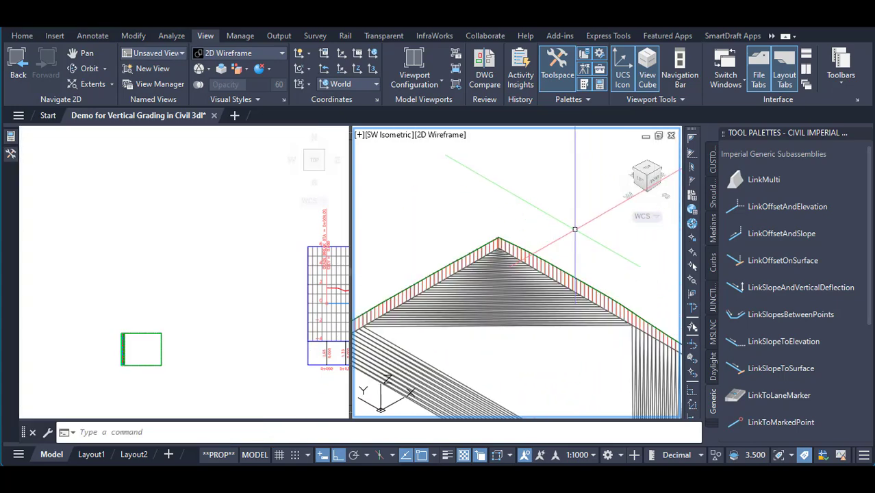
scroll(570, 197, down, 2)
scroll(548, 205, down, 2)
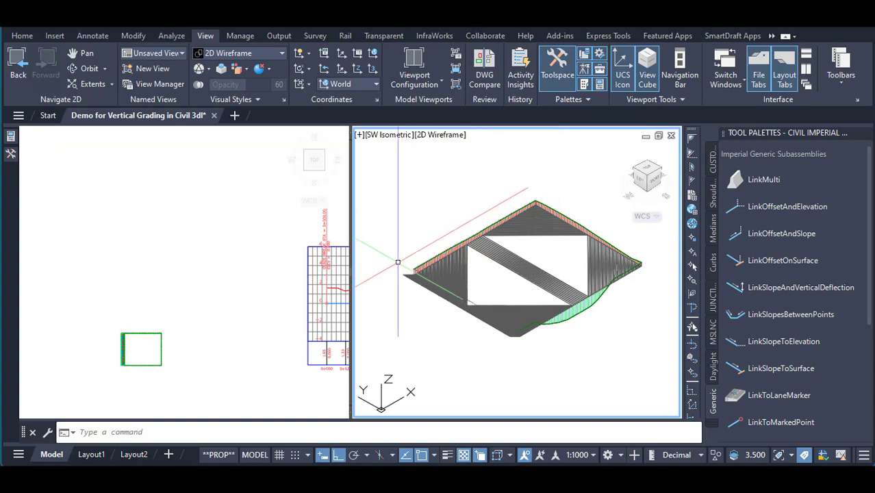
scroll(429, 253, up, 3)
scroll(404, 172, down, 2)
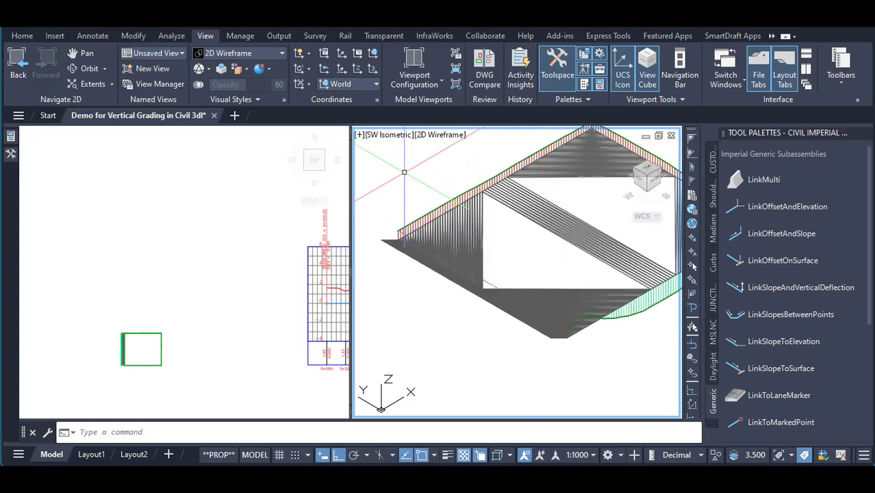
scroll(401, 192, down, 1)
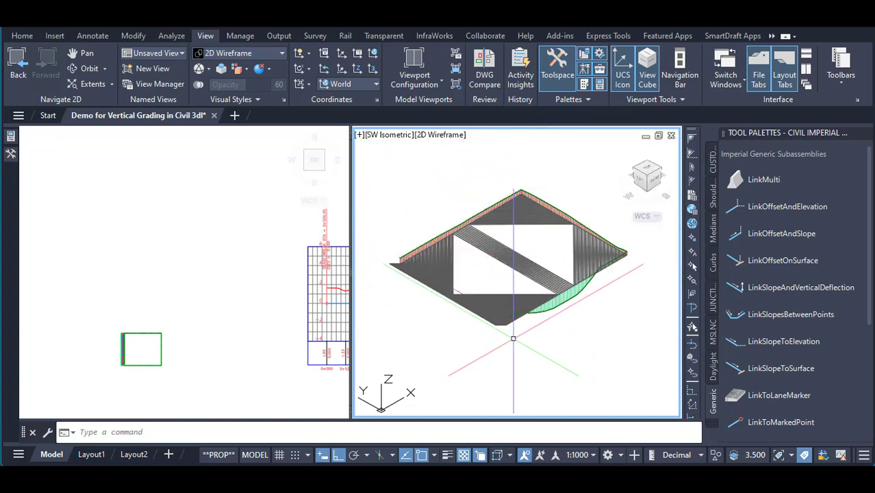
scroll(513, 341, up, 2)
scroll(521, 341, up, 1)
scroll(629, 346, up, 1)
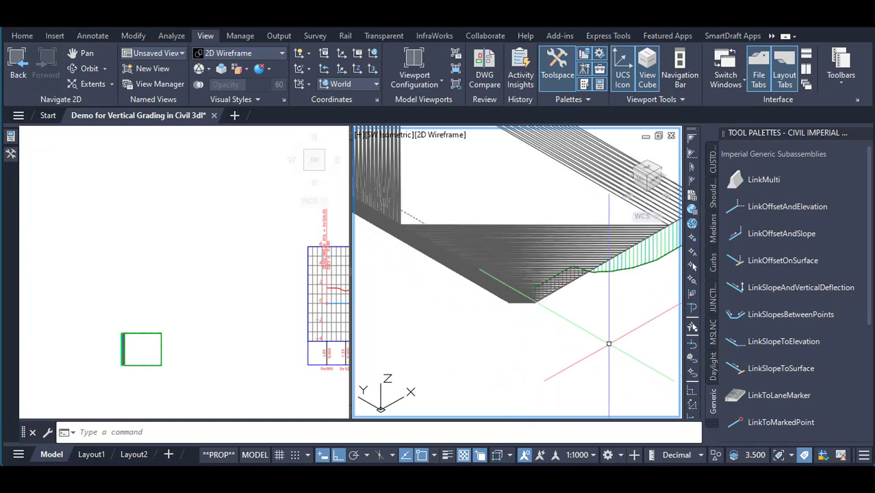
scroll(589, 361, down, 2)
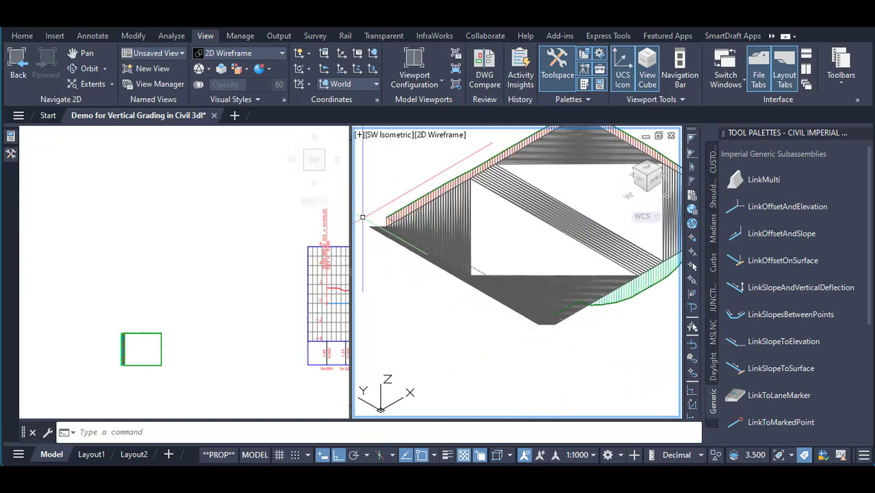
scroll(362, 218, up, 3)
middle_drag(402, 132, 446, 208)
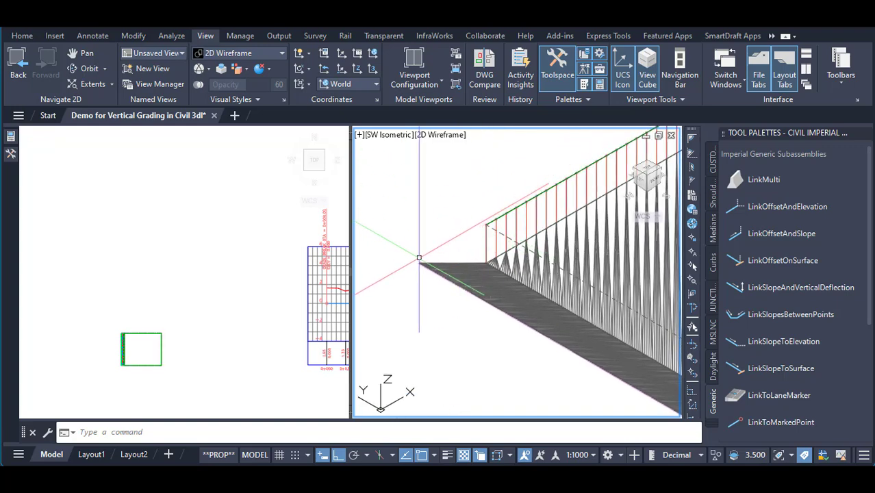
- Start a new feature line at the wall-top corner endpoint with elevation 1.651
click(22, 37)
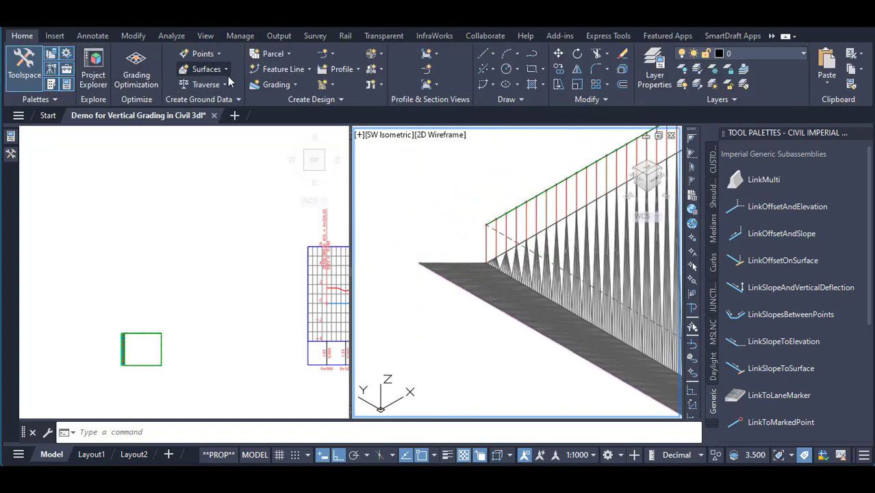
click(303, 73)
click(304, 88)
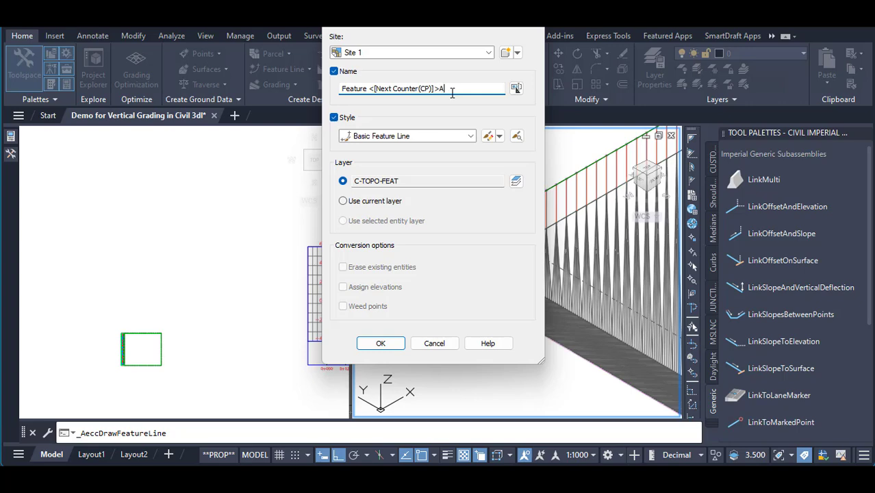
key(Return)
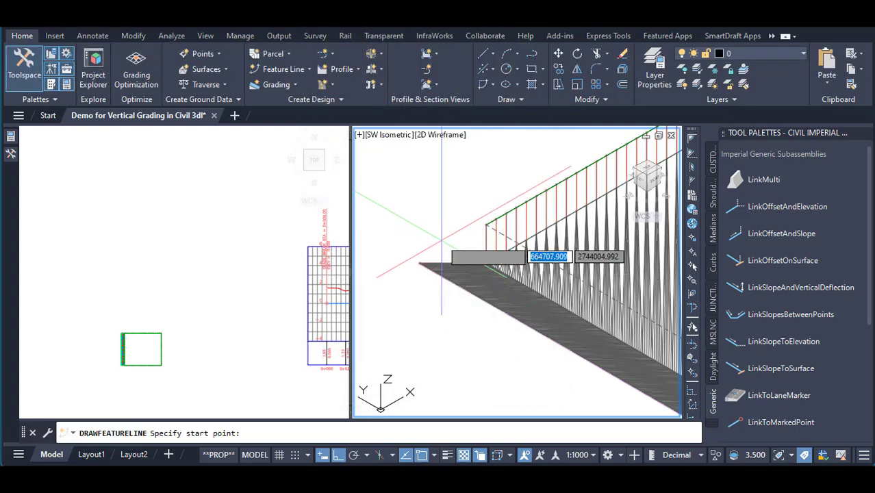
shift+right_click(435, 167)
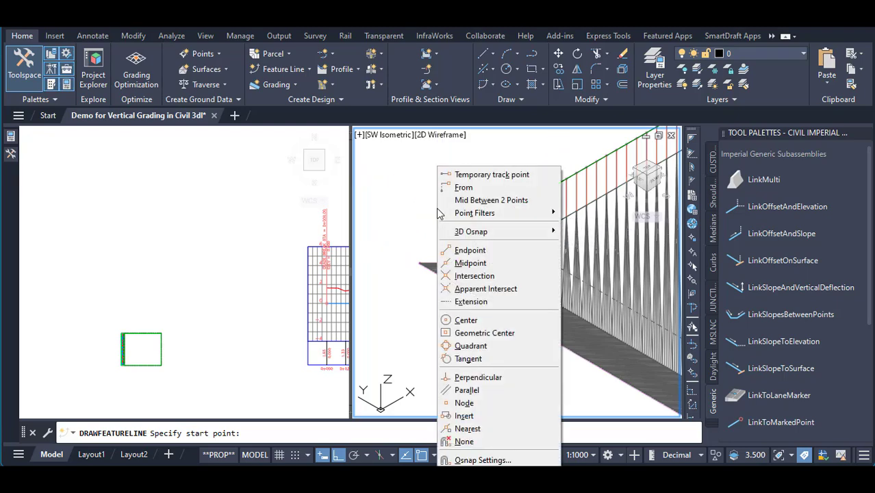
click(452, 248)
scroll(485, 217, up, 5)
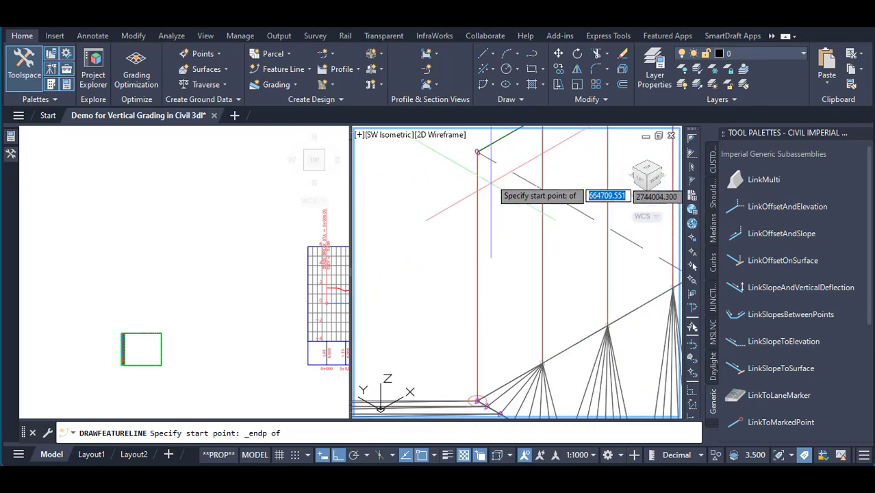
scroll(478, 164, up, 3)
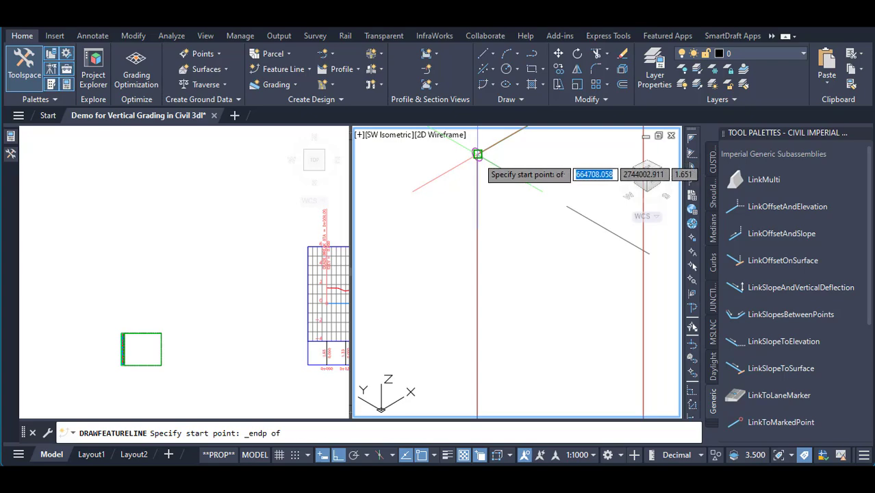
click(478, 154)
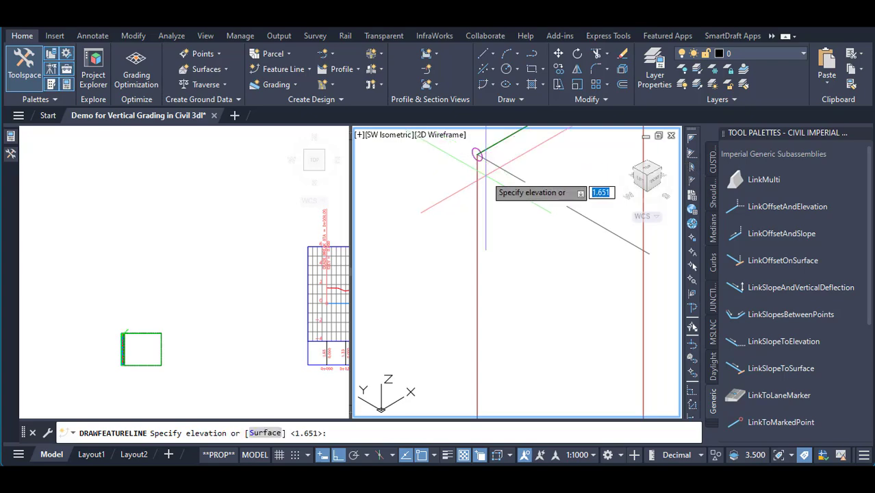
key(Return)
- Snap the next point to the corridor edge endpoint, give it an elevation, and finish
scroll(433, 213, down, 5)
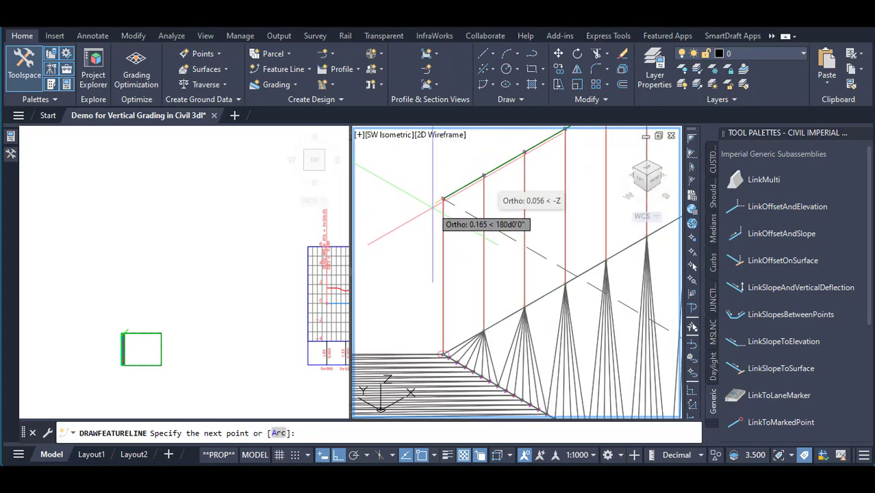
scroll(432, 206, down, 4)
scroll(392, 275, down, 4)
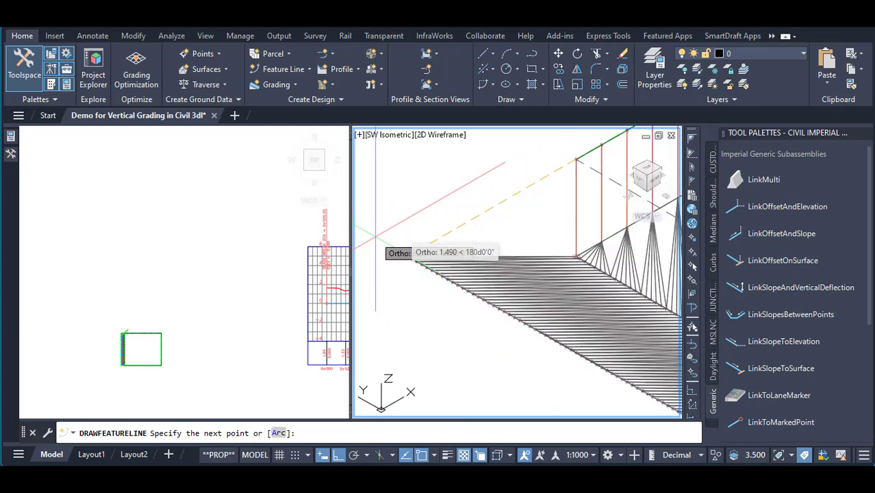
shift+right_click(392, 275)
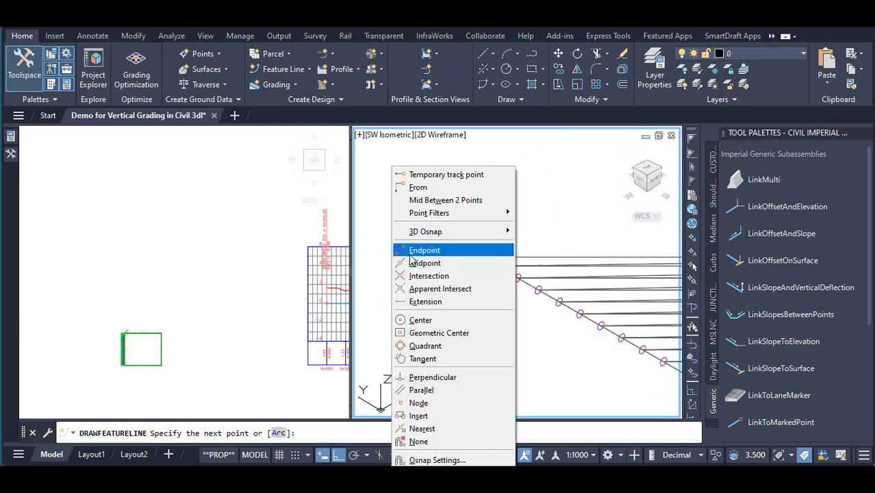
click(411, 250)
click(474, 242)
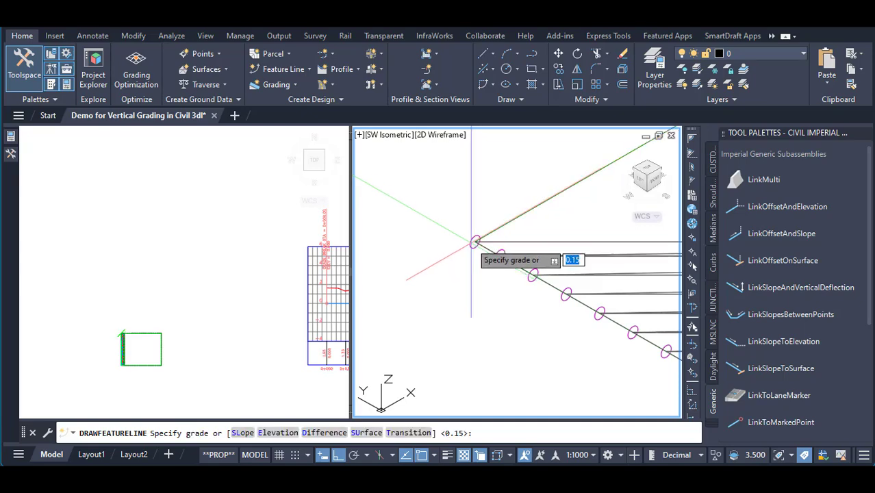
click(272, 434)
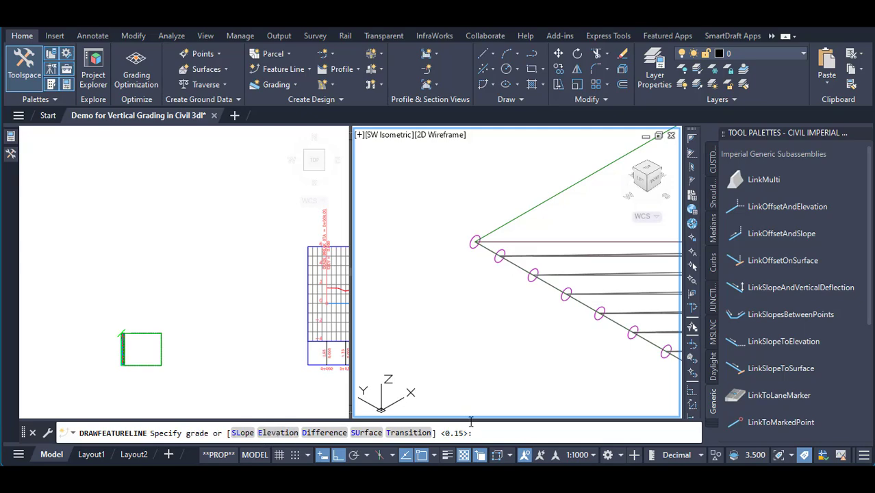
text(0)
key(Escape)
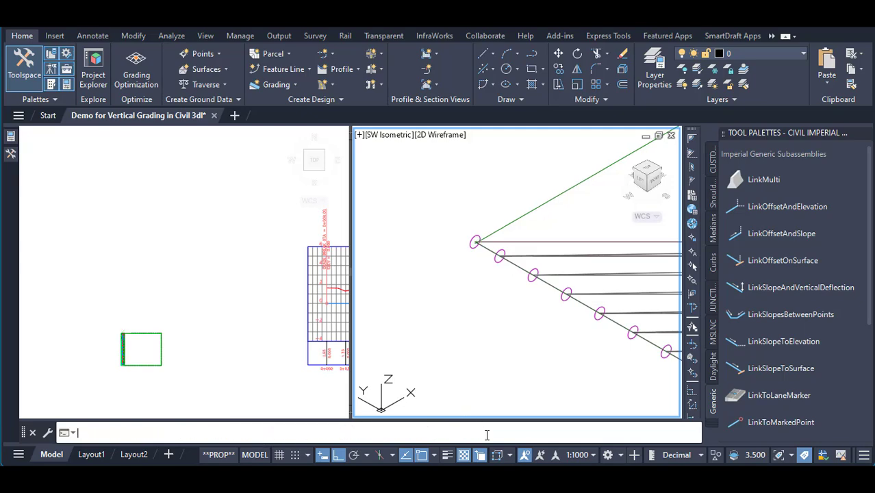
scroll(488, 250, up, 5)
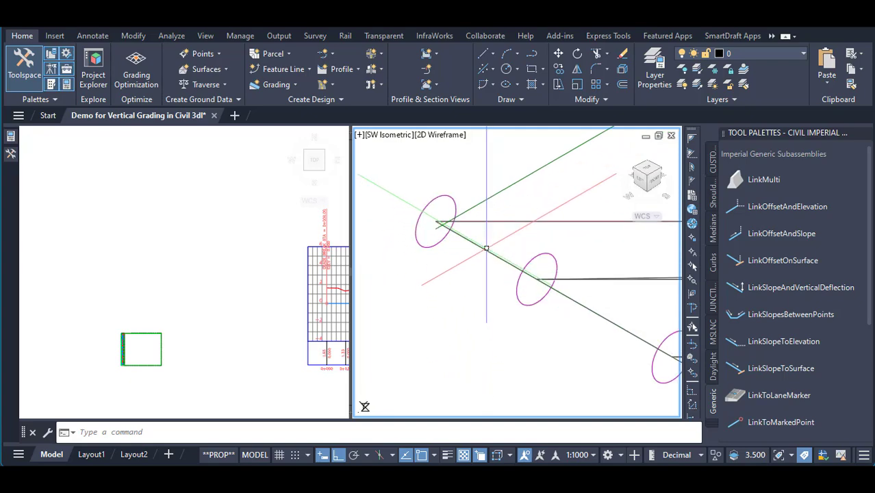
- Stretch the new feature line's end grip to a new position
click(505, 187)
scroll(434, 240, up, 2)
click(436, 220)
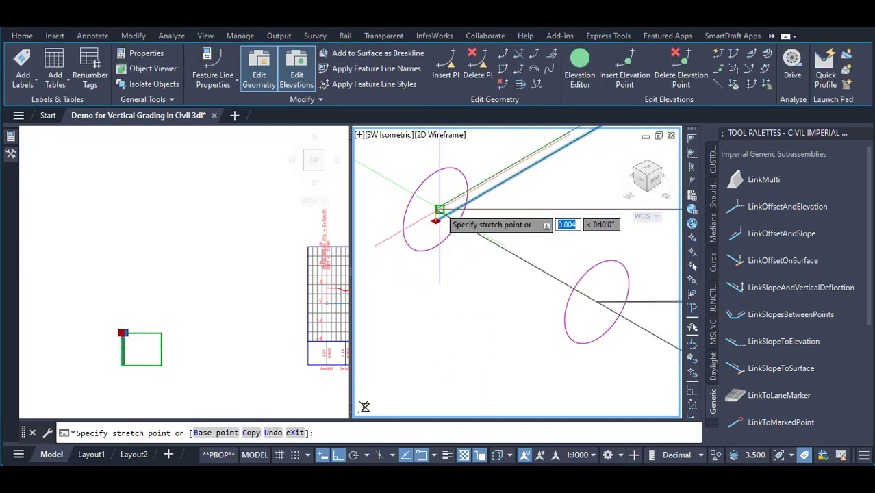
click(436, 209)
key(Escape)
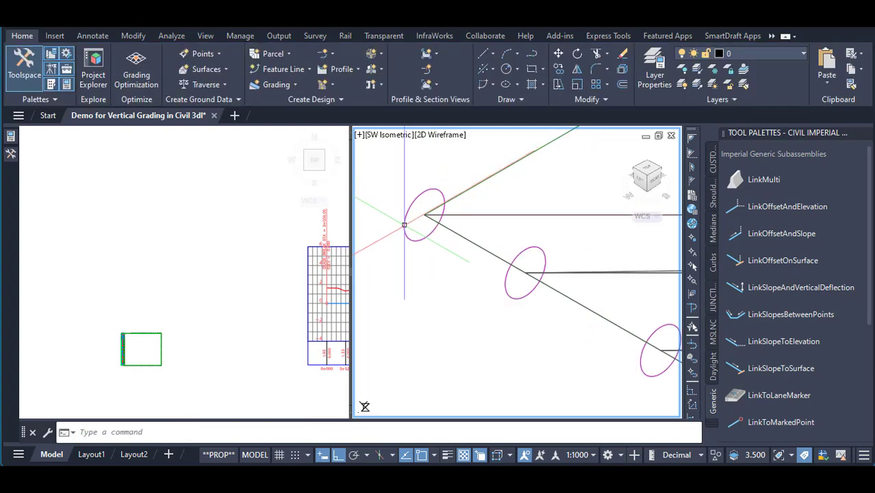
scroll(420, 212, up, 2)
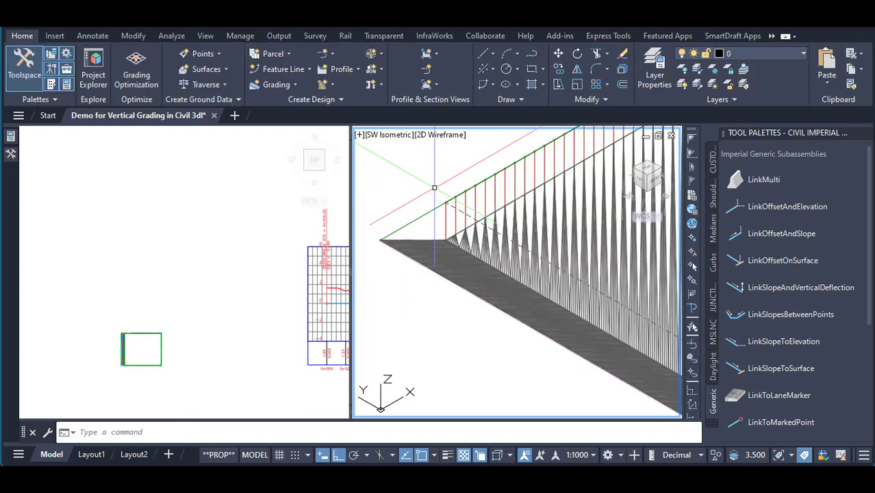
- Join the feature line to the adjoining Auto Corridor Feature Line
click(432, 206)
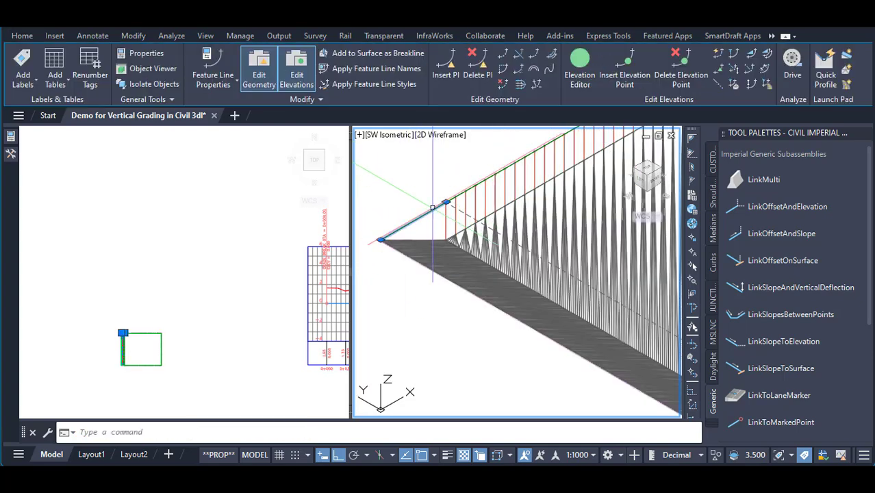
click(536, 60)
click(485, 176)
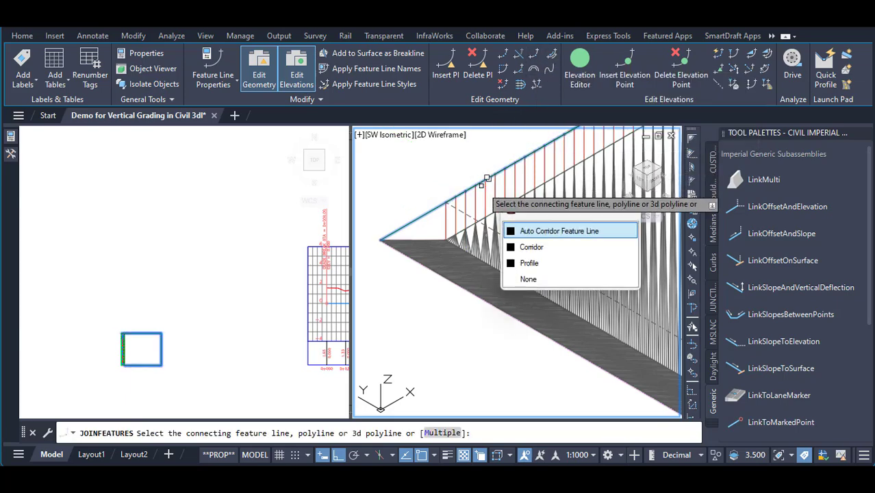
click(523, 235)
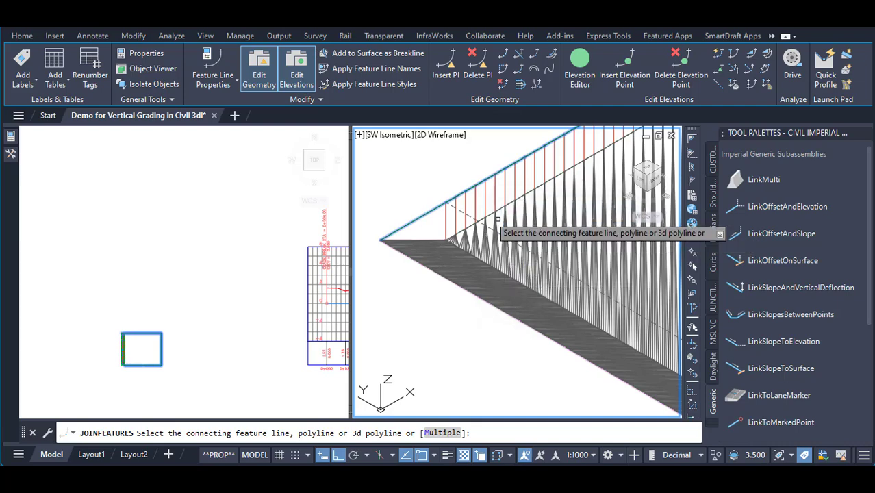
right_click(420, 185)
click(437, 195)
key(Escape)
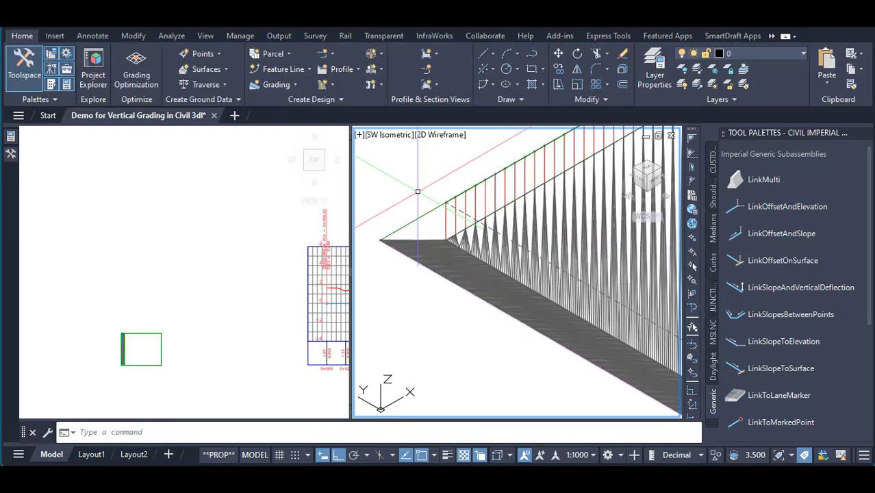
scroll(414, 230, down, 3)
- Start a new feature line on the existing endpoint at elevation 1.642
scroll(380, 194, down, 3)
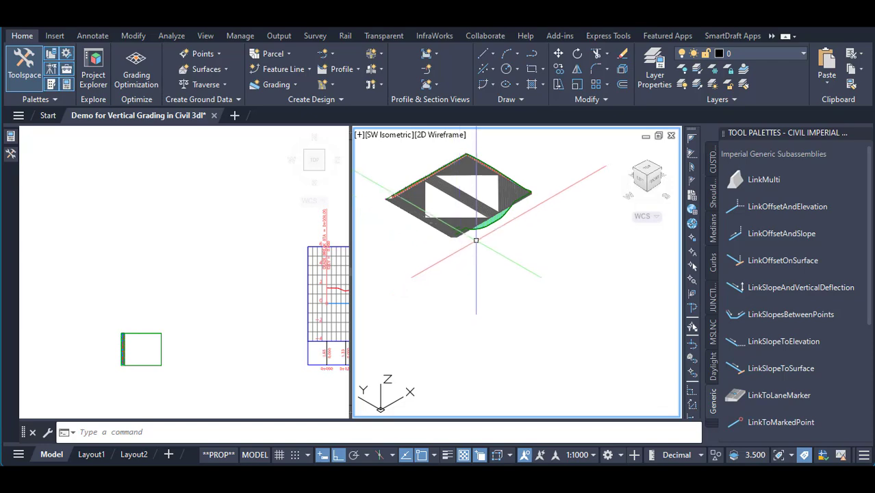
middle_drag(490, 260, 526, 308)
scroll(526, 308, up, 2)
scroll(507, 301, up, 4)
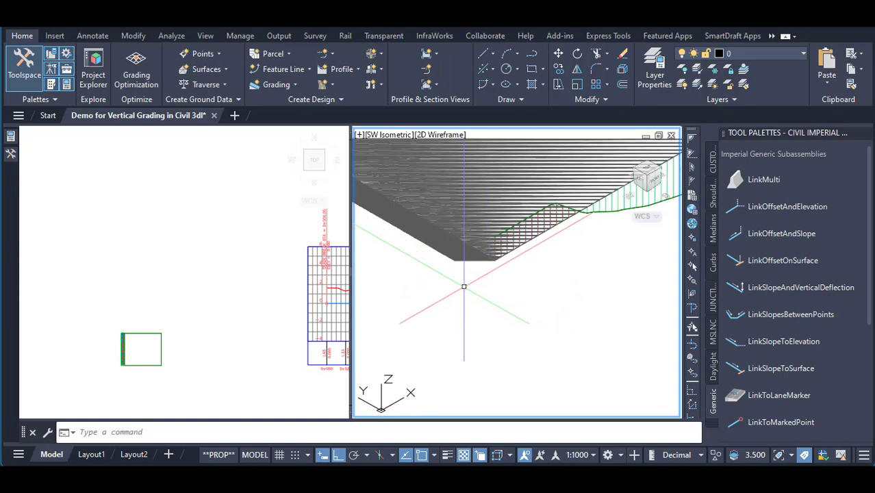
scroll(523, 300, up, 2)
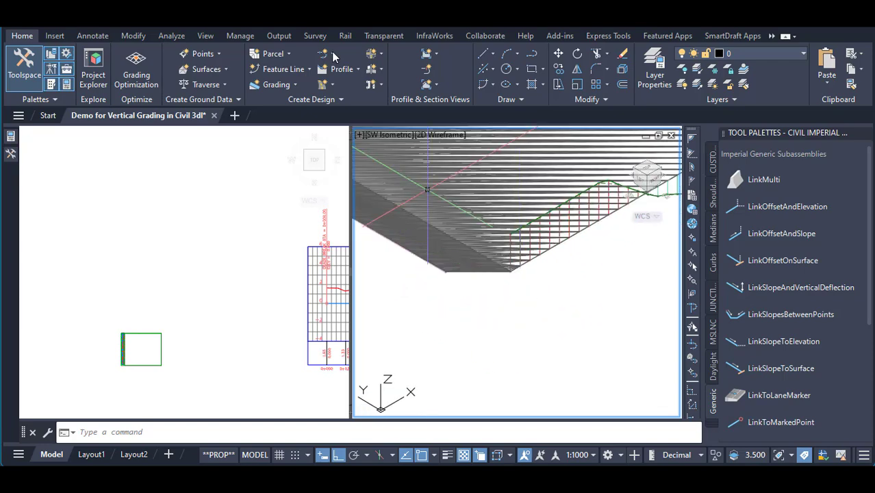
click(303, 70)
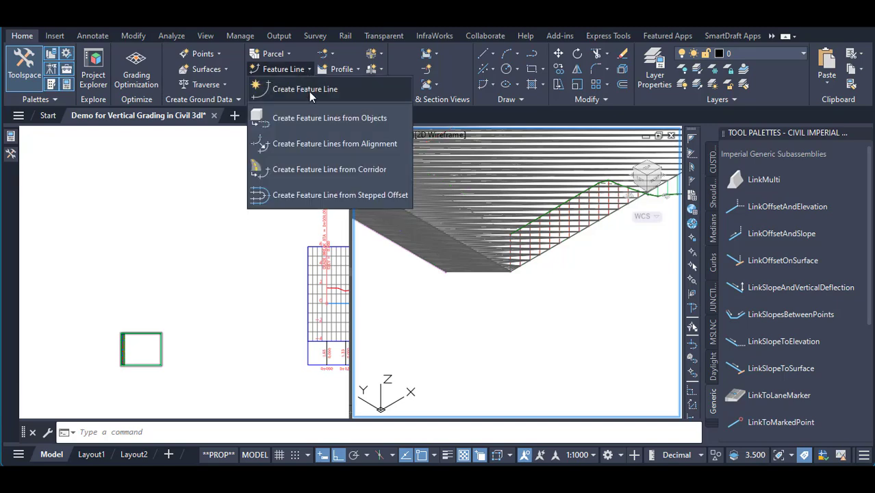
click(309, 91)
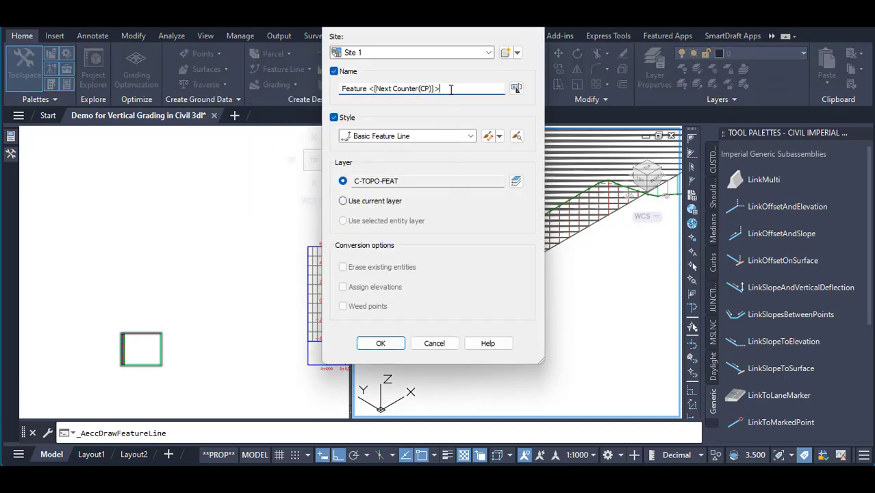
click(381, 344)
shift+right_click(508, 341)
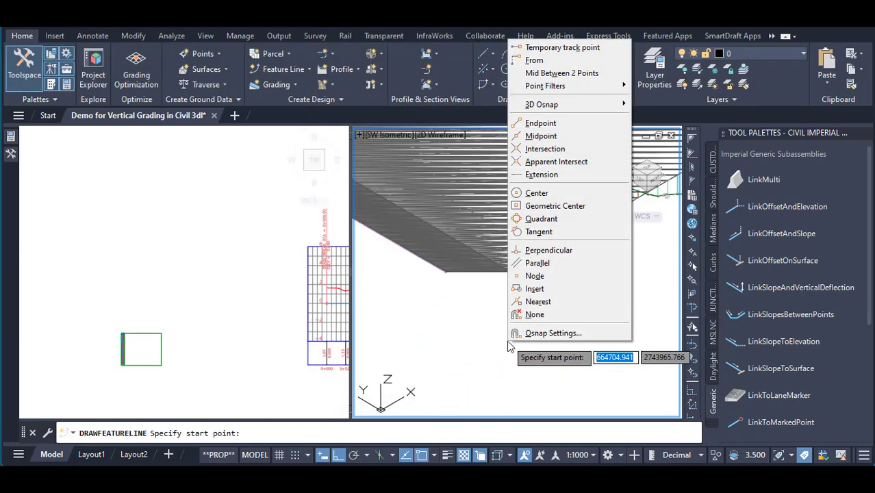
click(550, 124)
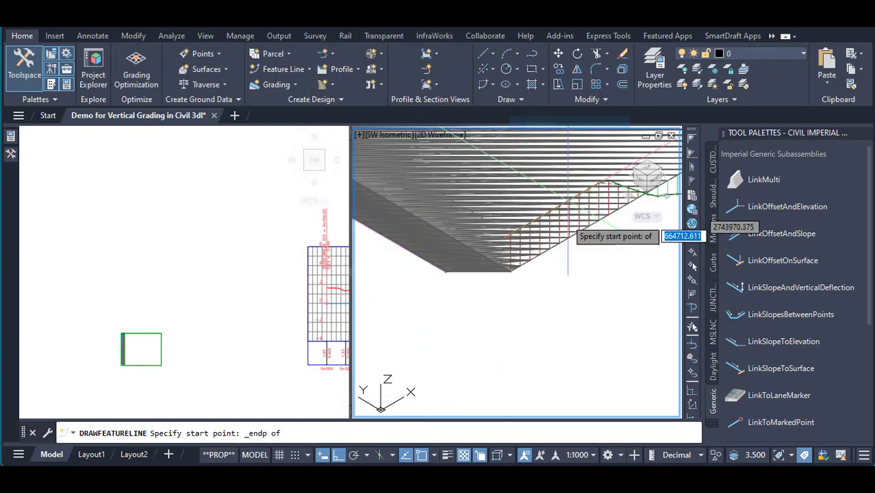
scroll(541, 236, up, 2)
scroll(555, 250, up, 2)
scroll(520, 226, up, 2)
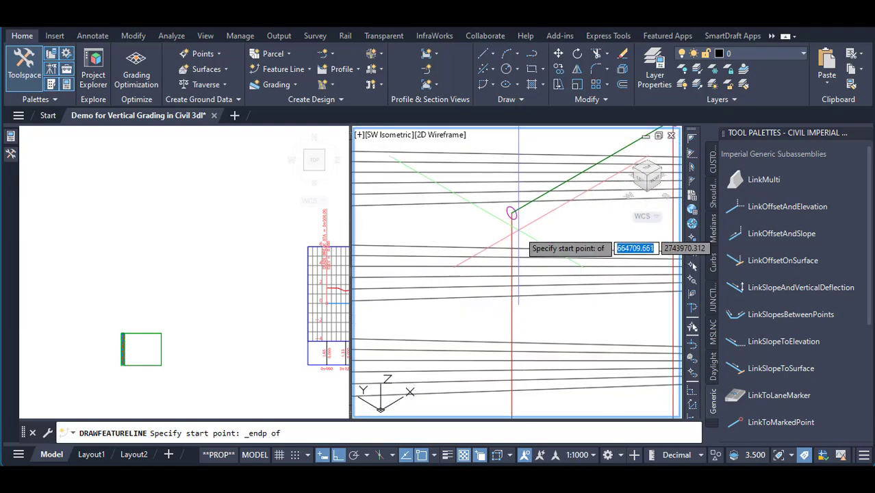
click(513, 214)
scroll(557, 224, down, 3)
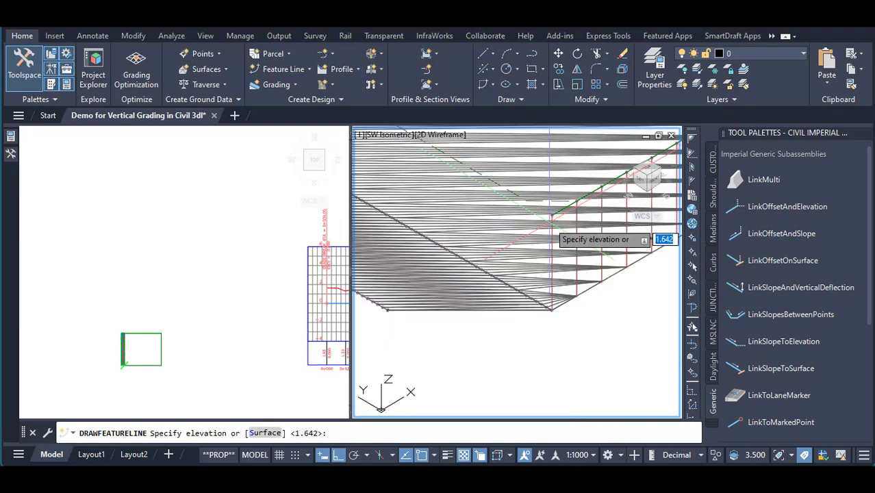
key(Return)
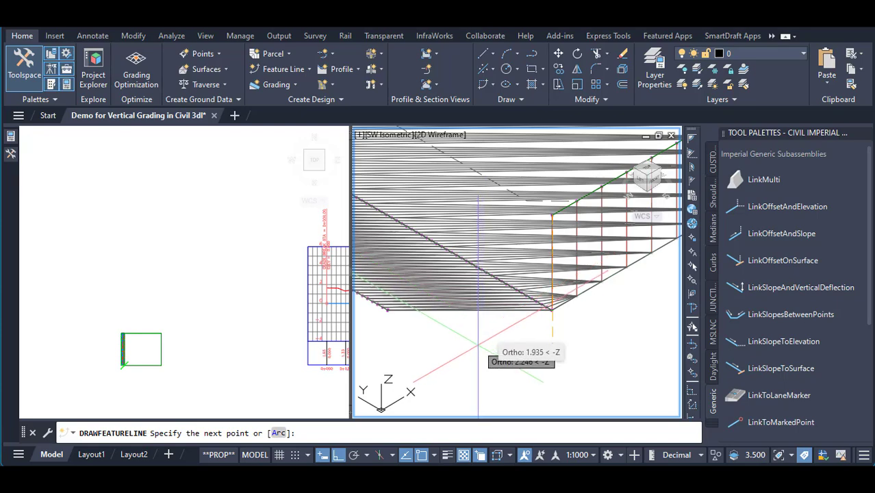
- End the feature line on the other line's endpoint at 0.00 grade
shift+right_click(411, 357)
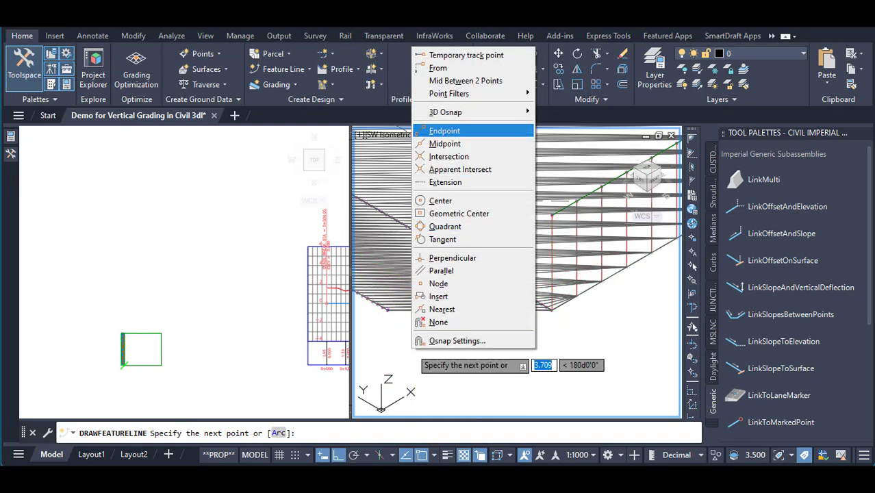
click(445, 129)
scroll(387, 308, up, 3)
scroll(405, 274, up, 3)
scroll(418, 240, up, 2)
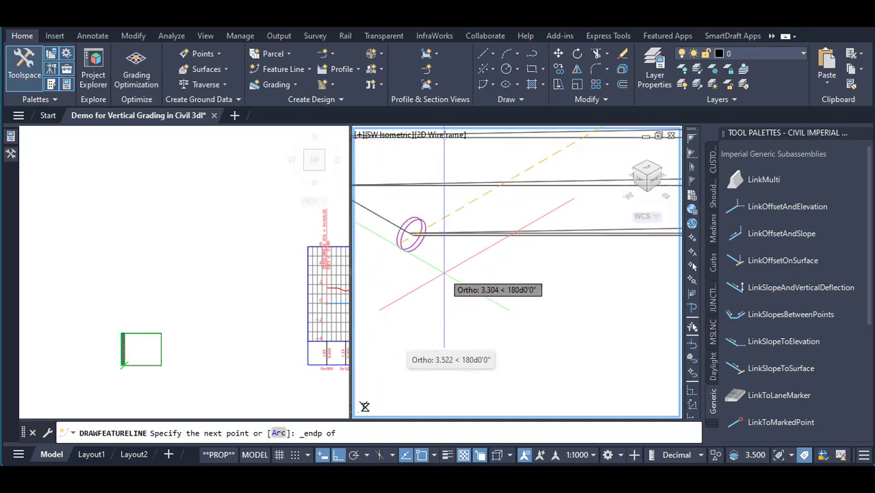
scroll(409, 233, up, 2)
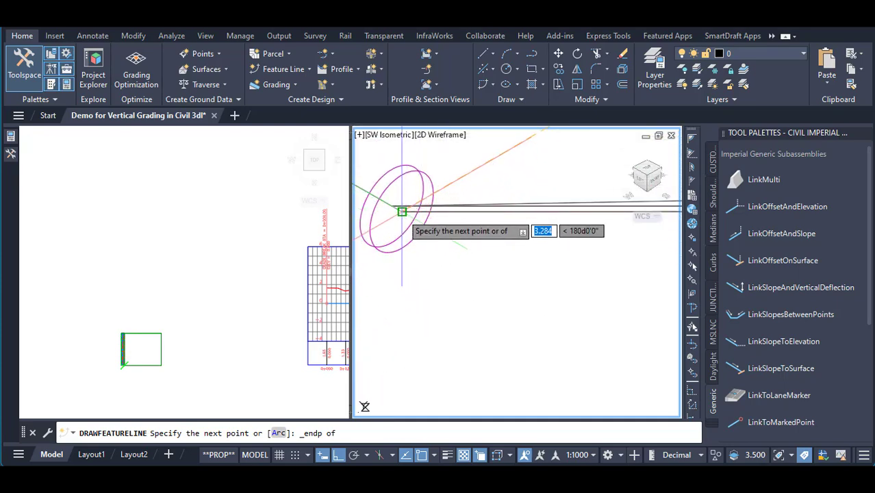
scroll(402, 212, up, 2)
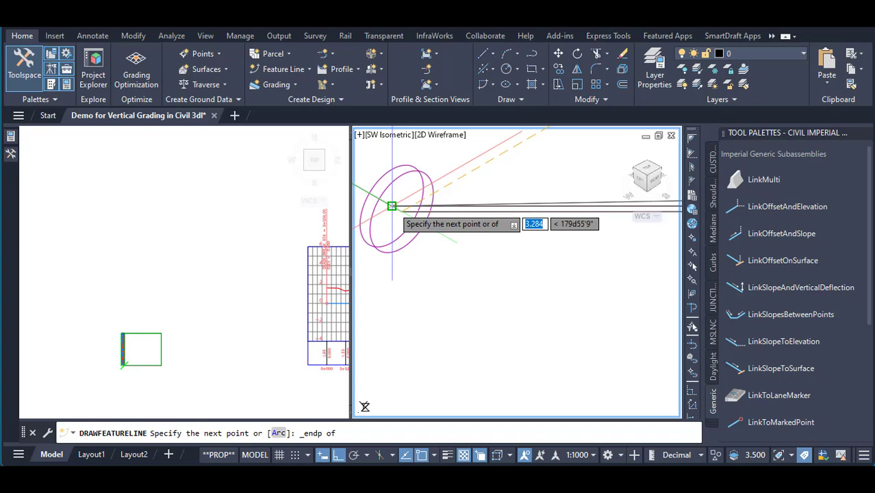
click(404, 210)
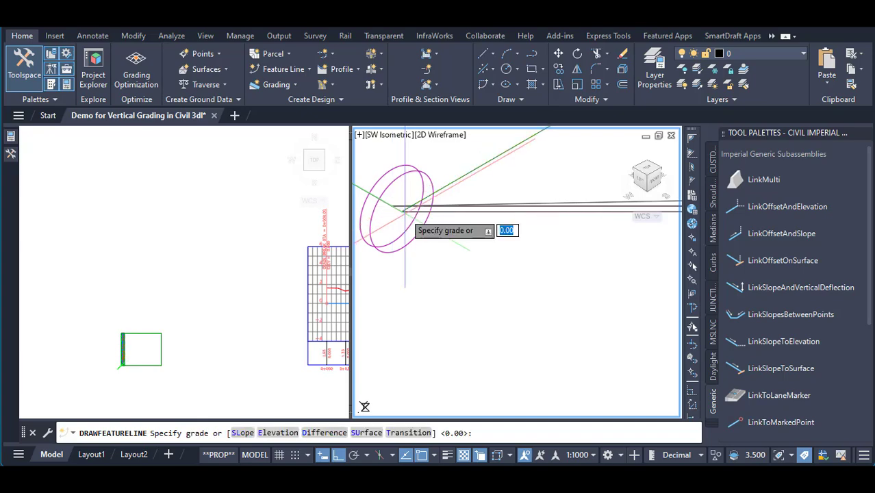
key(Return)
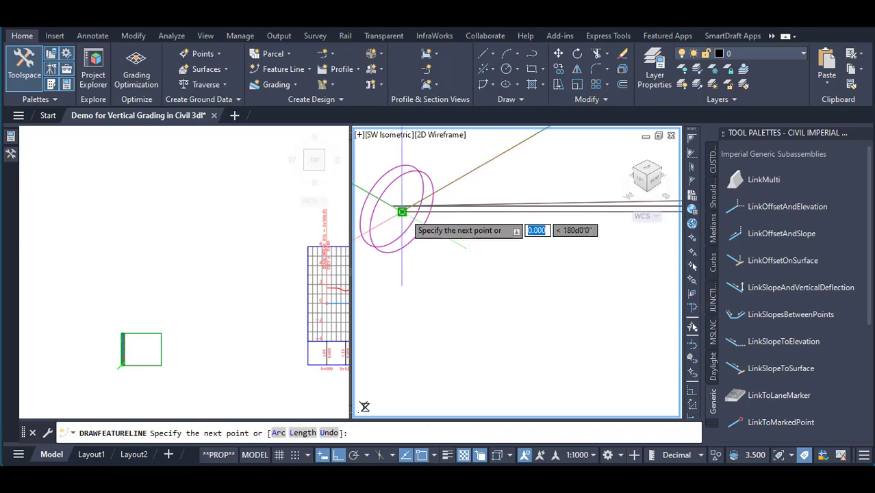
key(Return)
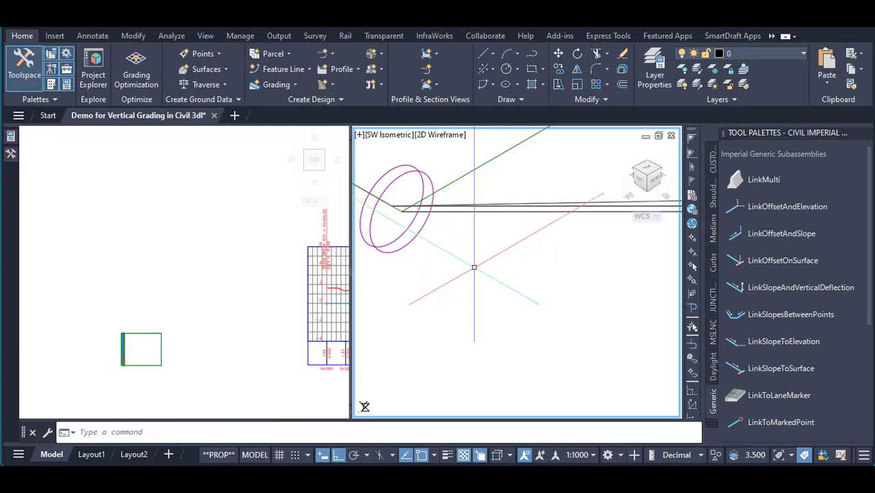
mouse_move(474, 267)
shift+middle_down()
mouse_move(548, 223)
mouse_move(479, 260)
shift+middle_up()
- Join the new feature line to the existing wall feature line
click(411, 293)
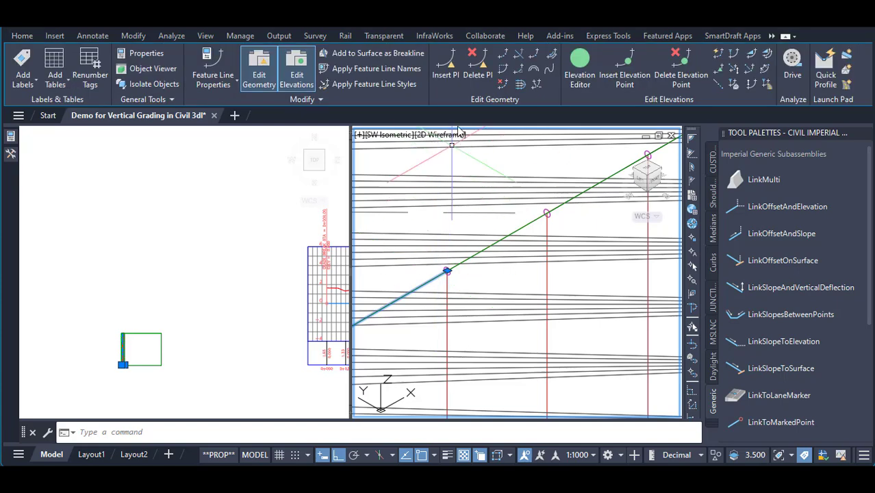
click(536, 59)
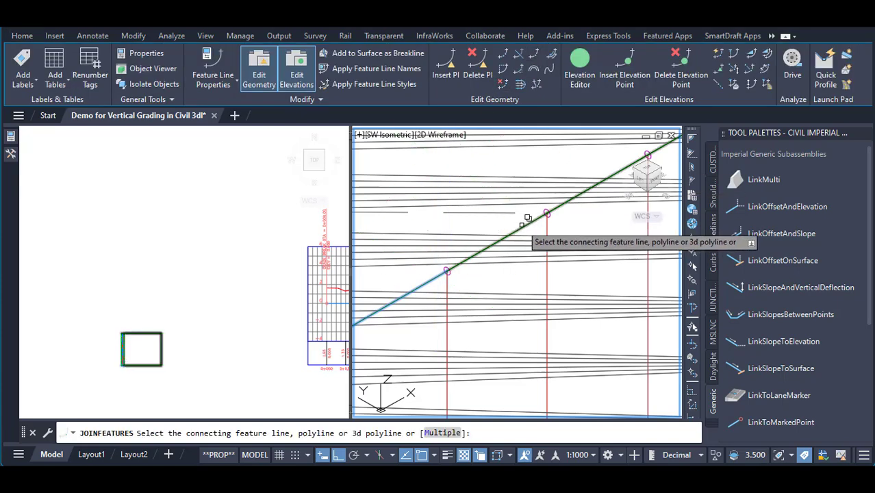
click(541, 241)
click(582, 273)
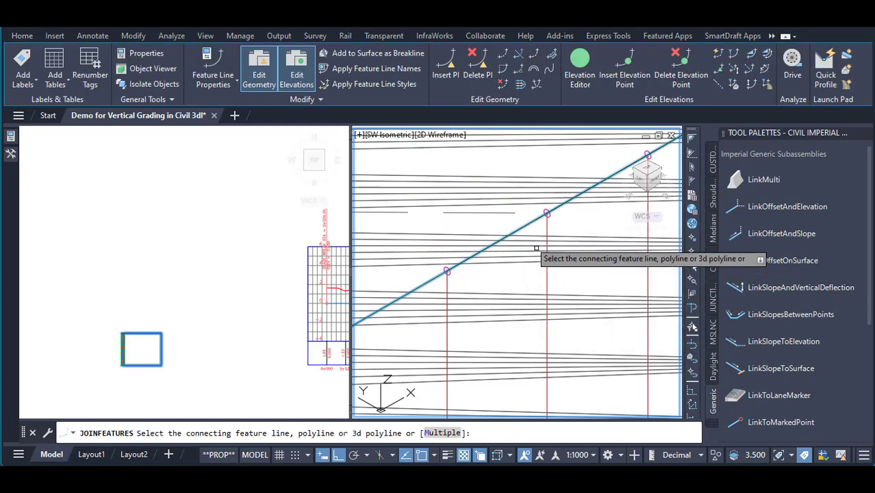
right_click(515, 223)
click(521, 232)
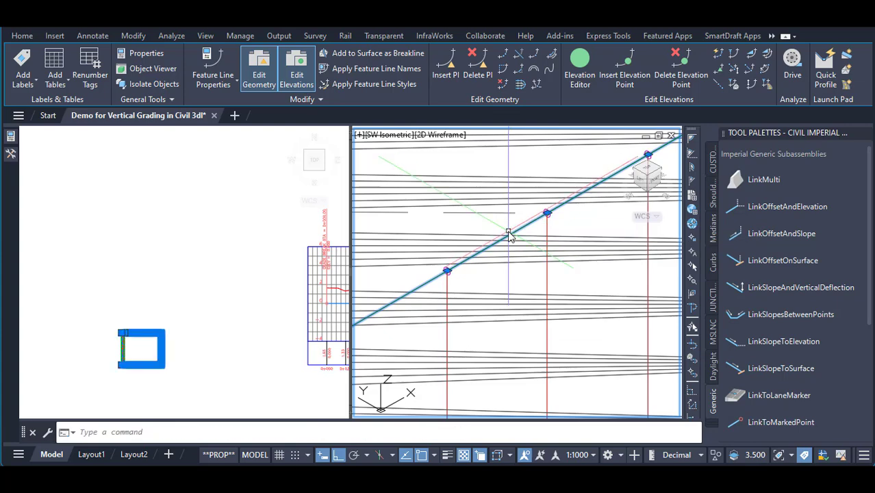
- Select the joined feature line and orbit the model to inspect it
scroll(532, 331, down, 2)
scroll(533, 331, down, 3)
scroll(533, 332, down, 2)
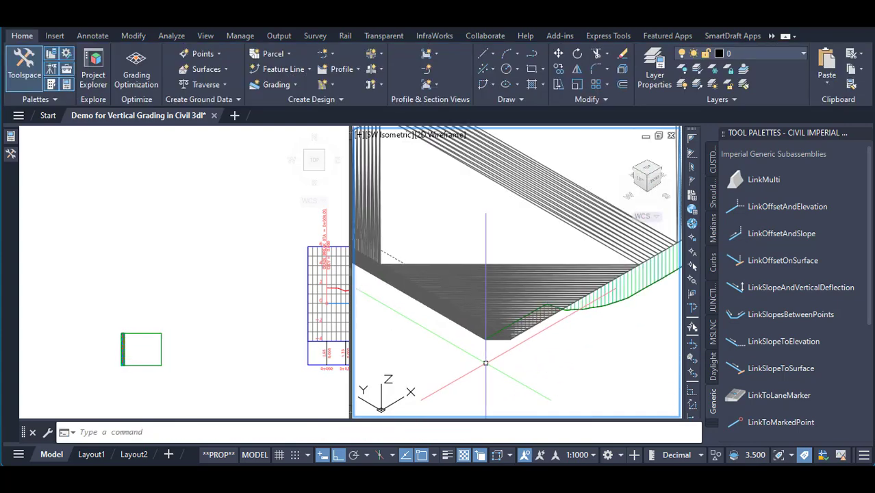
scroll(485, 362, down, 2)
scroll(485, 361, down, 2)
scroll(555, 371, up, 5)
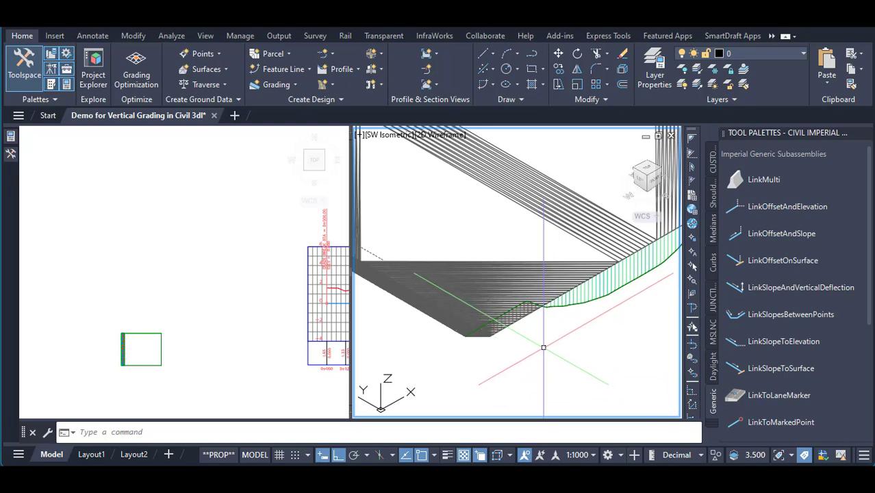
scroll(560, 315, up, 2)
scroll(561, 267, up, 2)
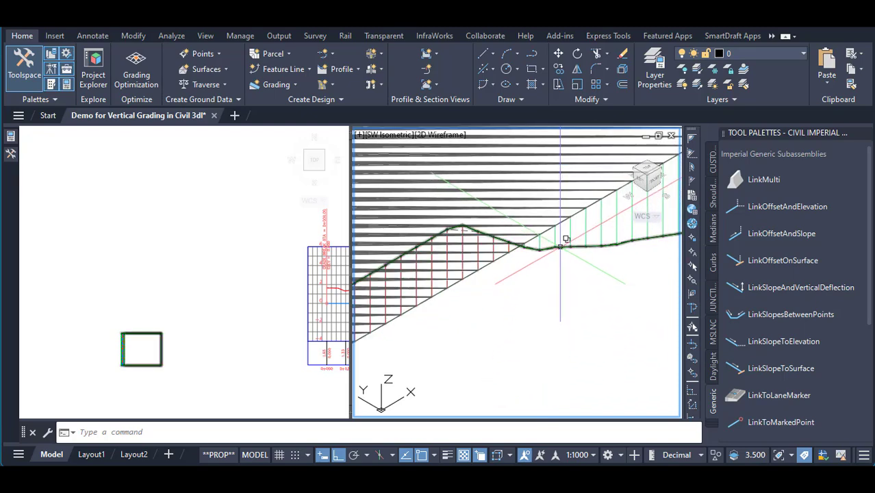
click(578, 245)
mouse_move(589, 288)
shift+middle_down()
mouse_move(501, 327)
mouse_move(528, 349)
mouse_move(599, 292)
shift+middle_up()
scroll(599, 291, down, 3)
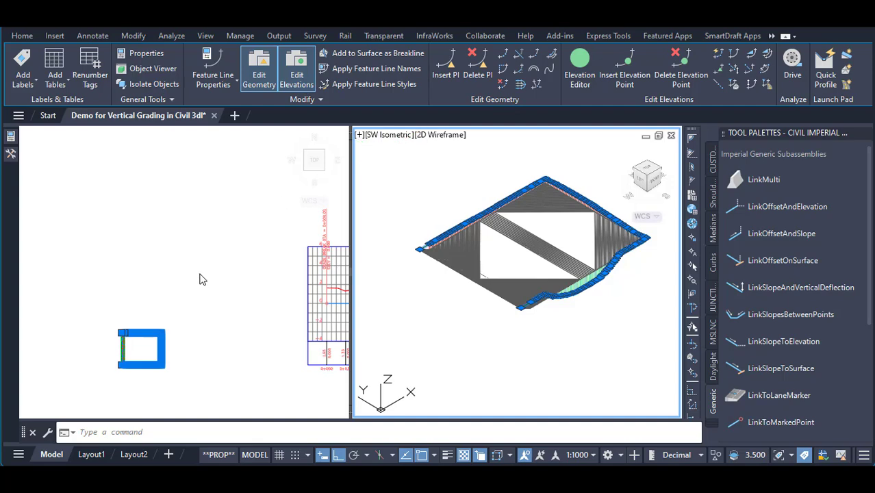
- Clear the selection and select the corridor surface in the top view
key(Escape)
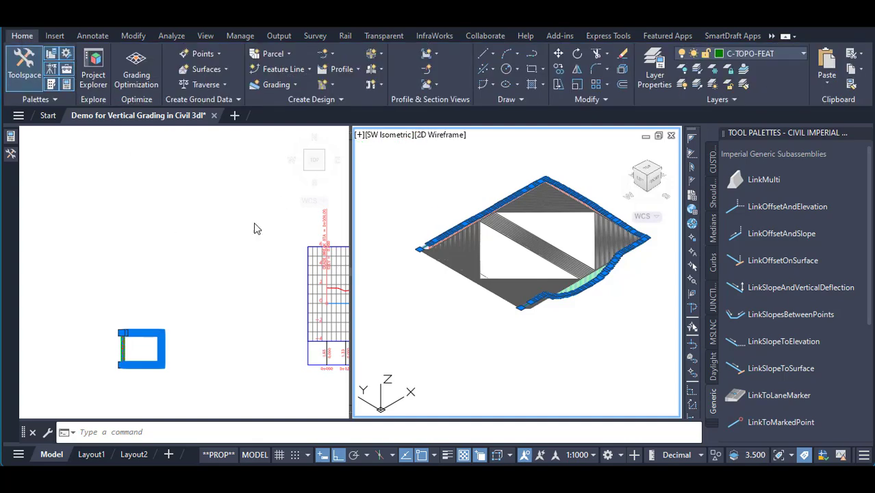
key(Escape)
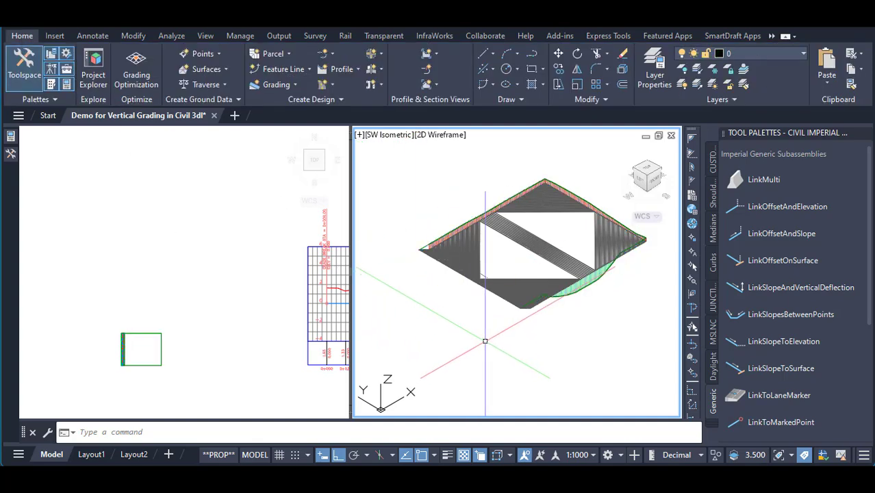
mouse_move(483, 346)
shift+middle_down()
mouse_move(500, 236)
mouse_move(539, 243)
shift+middle_up()
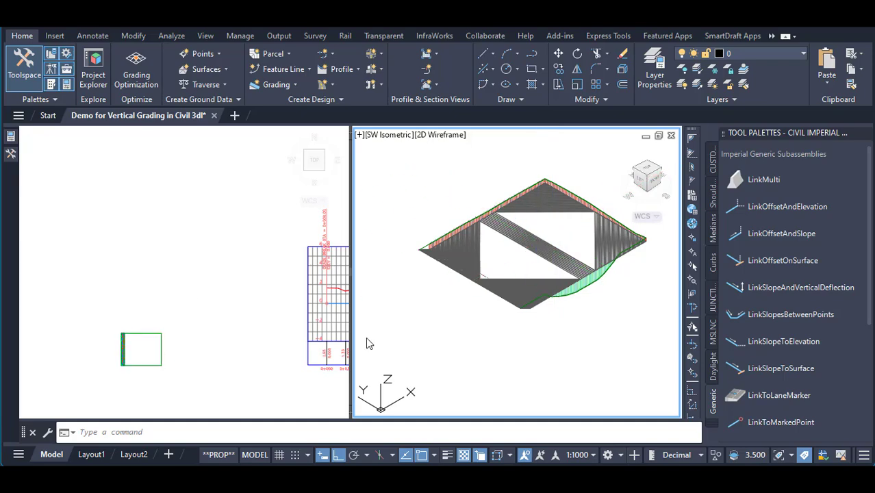
click(463, 254)
click(195, 261)
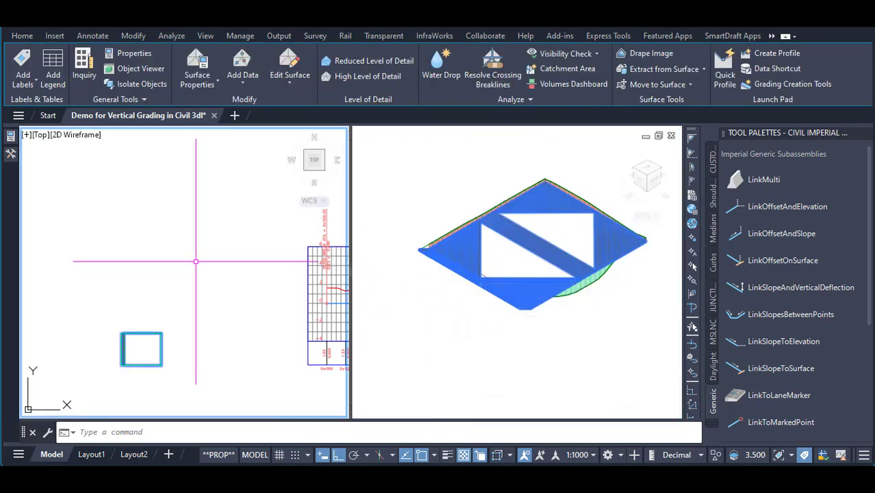
- Add a breakline definition of type Wall to the surface
click(243, 83)
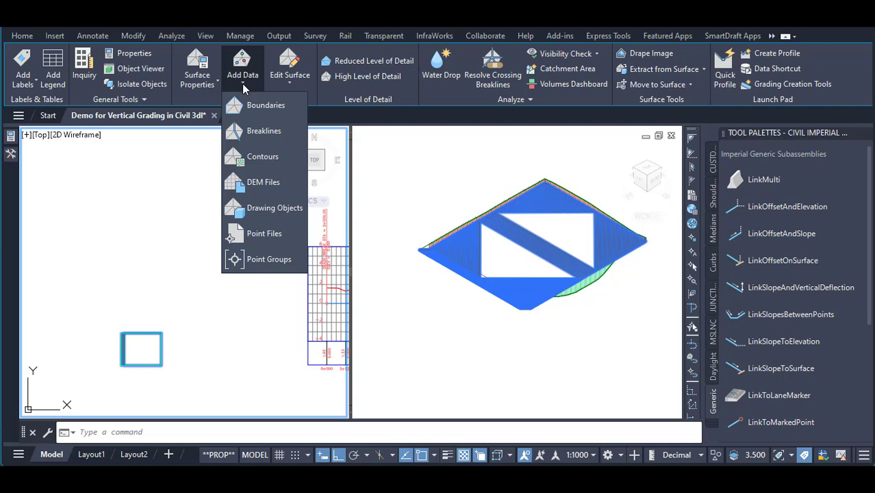
click(246, 128)
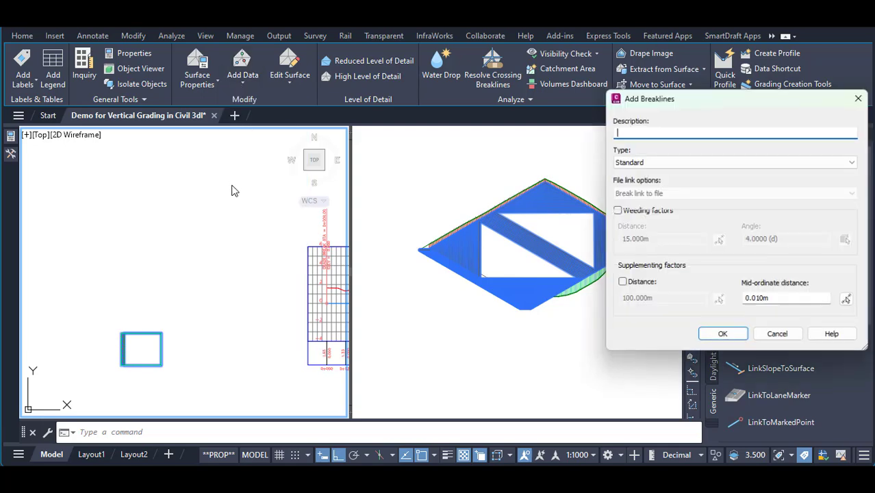
click(650, 162)
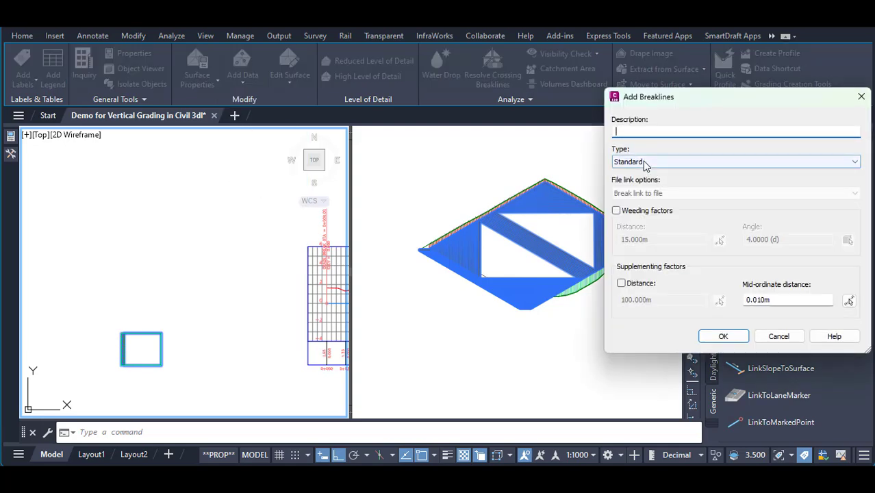
click(634, 186)
text(11)
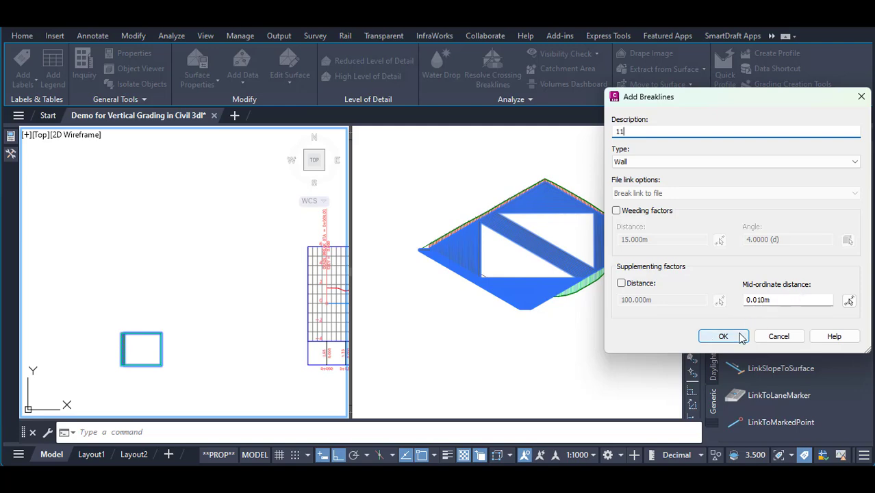
click(742, 337)
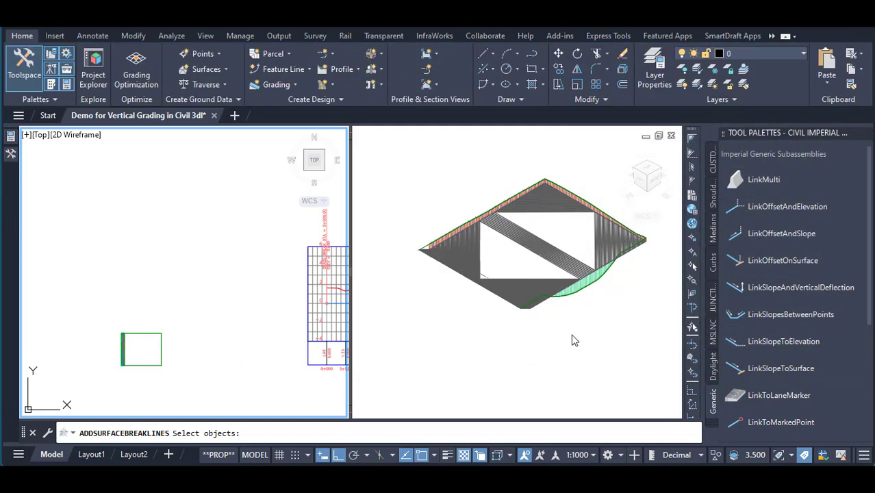
- Pick the feature line as the wall breakline, with its offset side and one height for all points
click(448, 312)
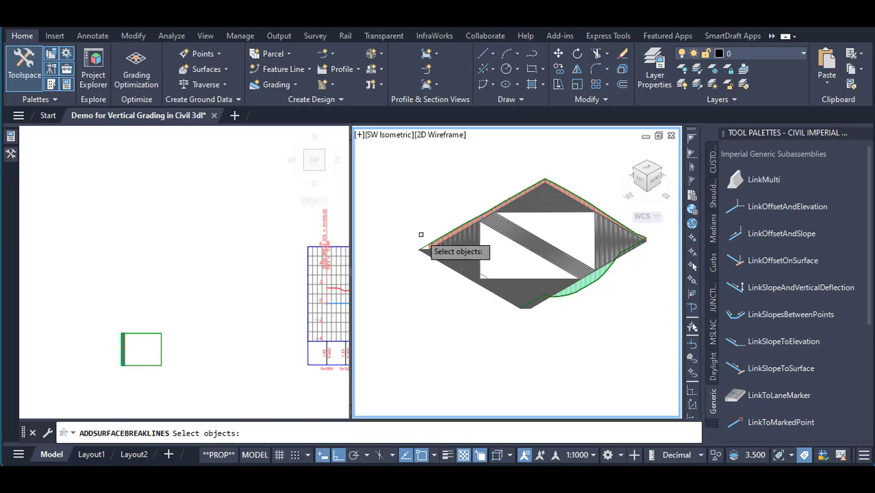
scroll(421, 240, up, 2)
scroll(424, 252, up, 1)
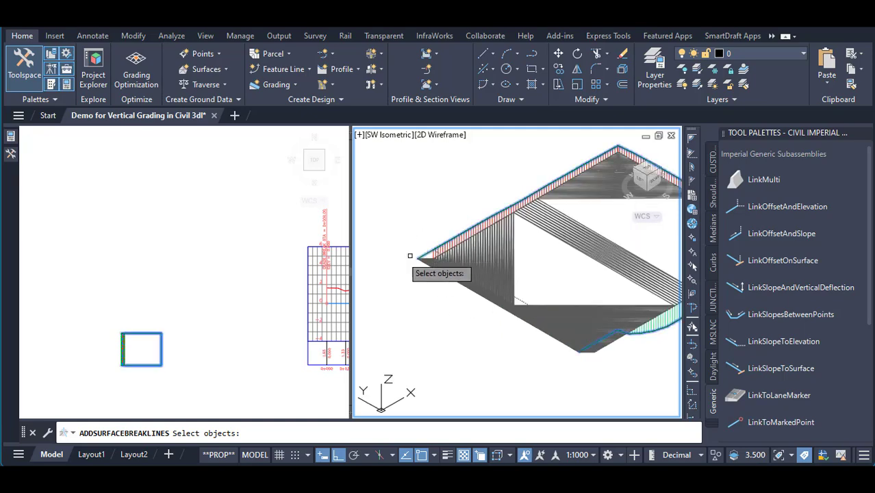
click(252, 268)
click(247, 269)
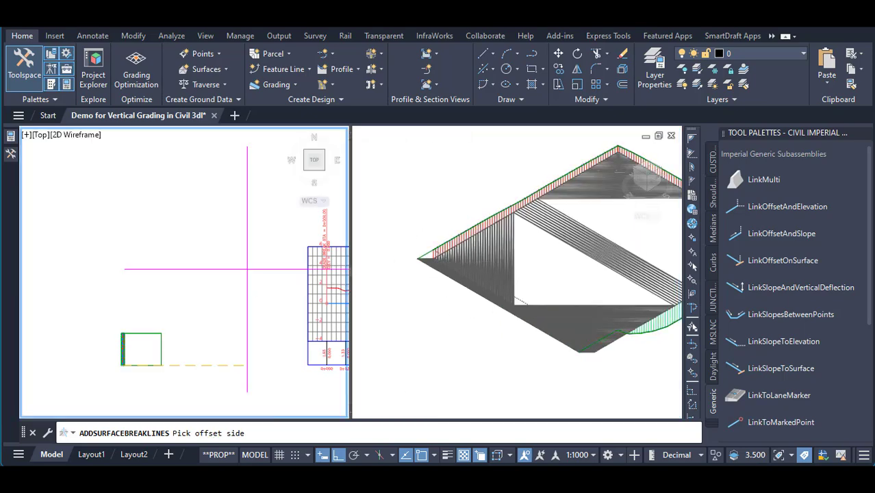
click(185, 383)
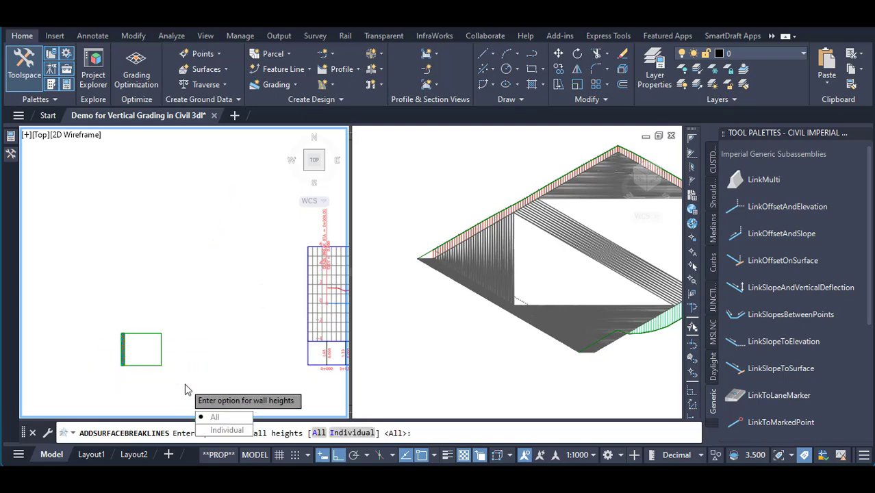
click(217, 418)
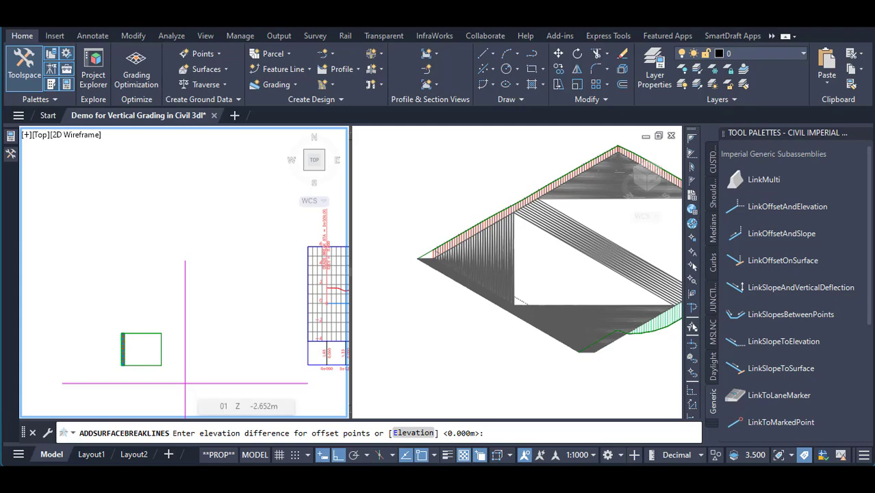
key(Return)
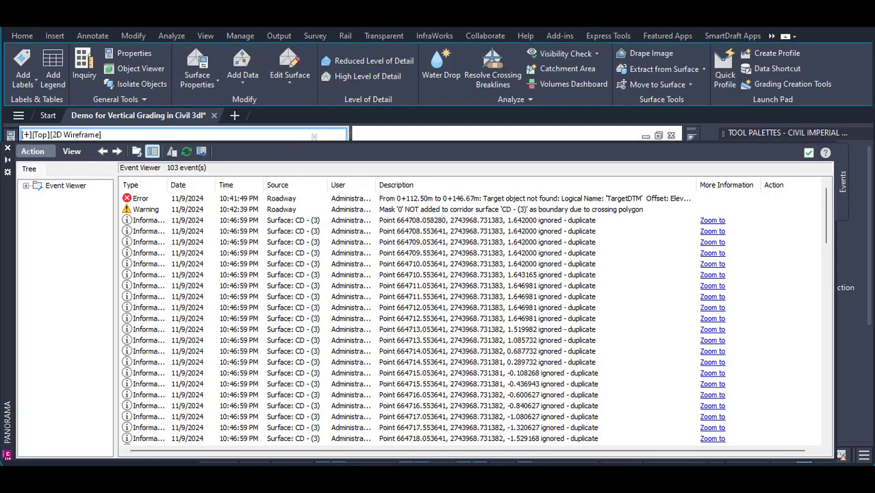
- Close the event log and tilt the isometric view to look from above
click(809, 152)
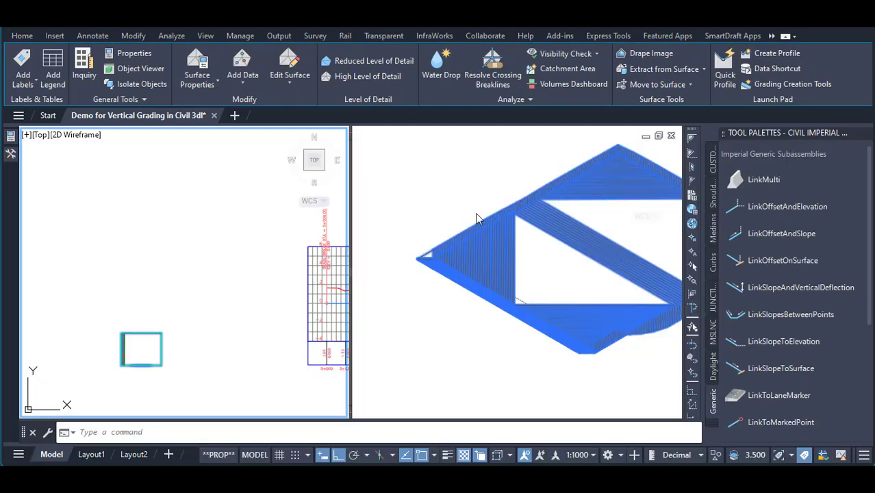
key(Escape)
click(419, 252)
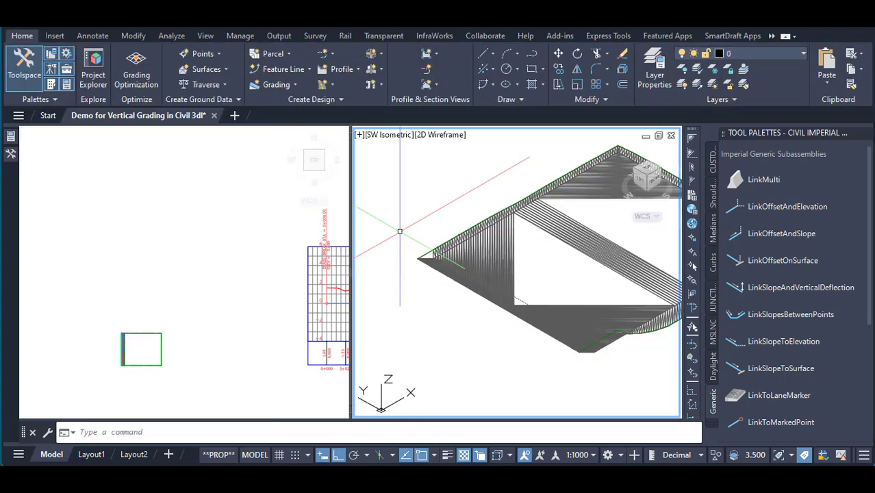
shift+middle_drag(400, 280, 480, 274)
click(533, 269)
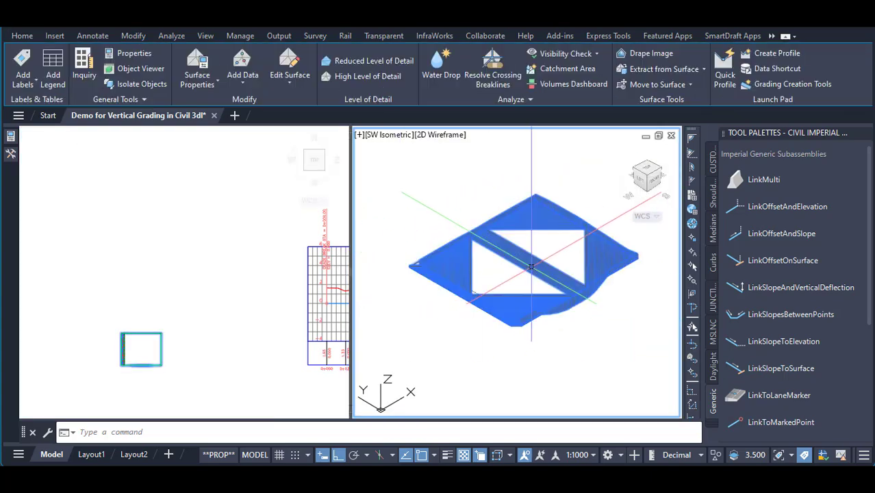
right_click(533, 268)
click(573, 227)
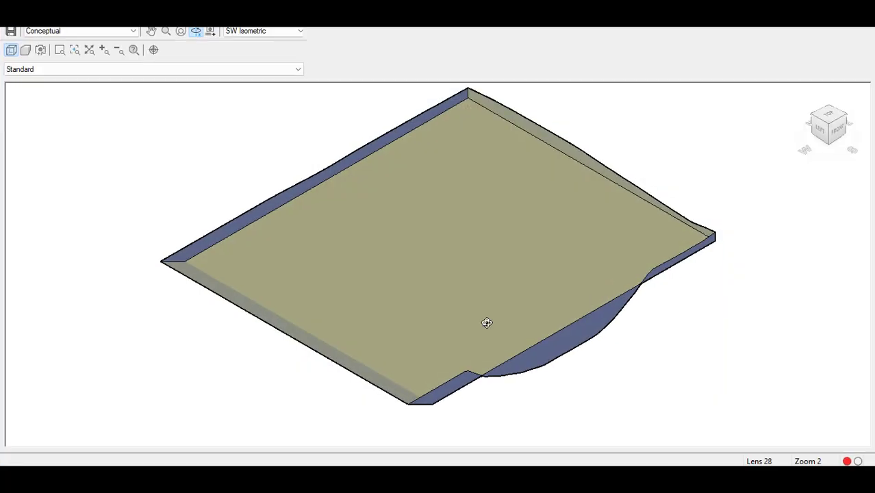
mouse_move(441, 292)
mouse_down()
mouse_move(539, 305)
mouse_move(447, 291)
mouse_move(338, 314)
mouse_move(436, 316)
mouse_move(558, 278)
mouse_move(463, 299)
mouse_move(527, 271)
mouse_move(576, 315)
mouse_move(478, 312)
mouse_move(389, 275)
mouse_move(305, 272)
mouse_move(414, 273)
mouse_move(490, 257)
mouse_move(395, 254)
mouse_move(408, 284)
mouse_up()
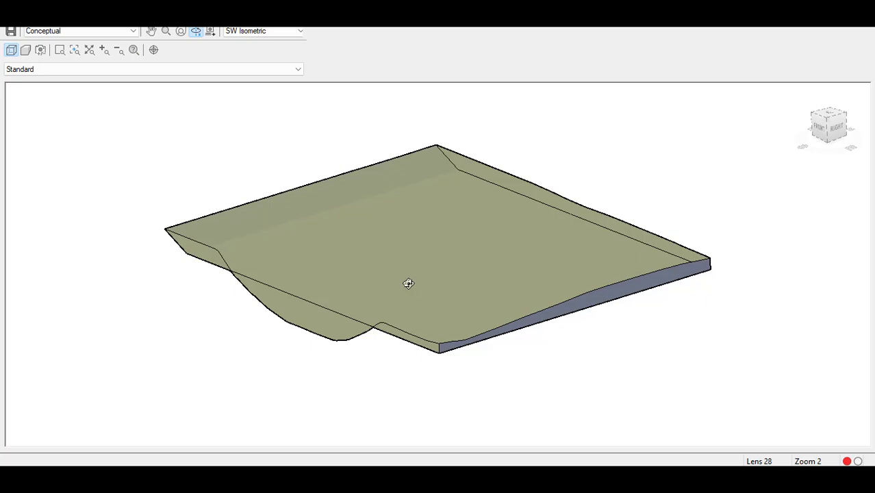
mouse_move(586, 294)
mouse_down()
mouse_move(594, 271)
mouse_move(516, 289)
mouse_move(458, 274)
mouse_up()
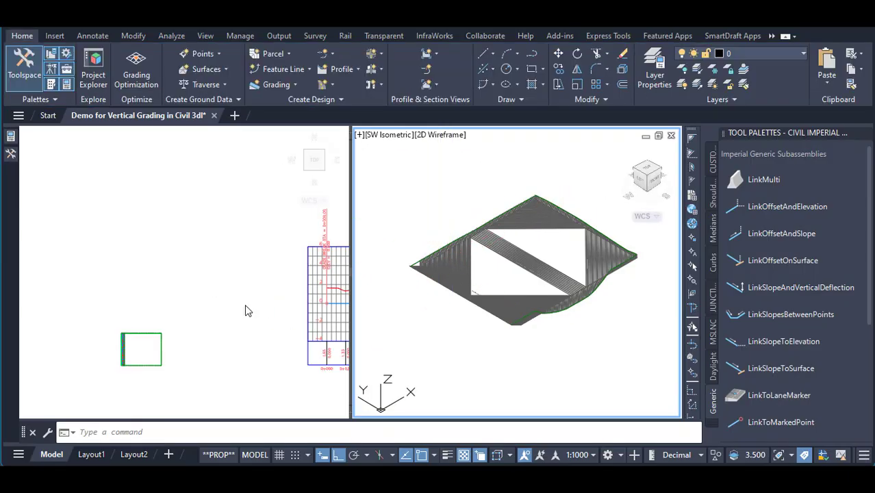
- Change surface CD - (3) to the TOP surface style
right_click(511, 208)
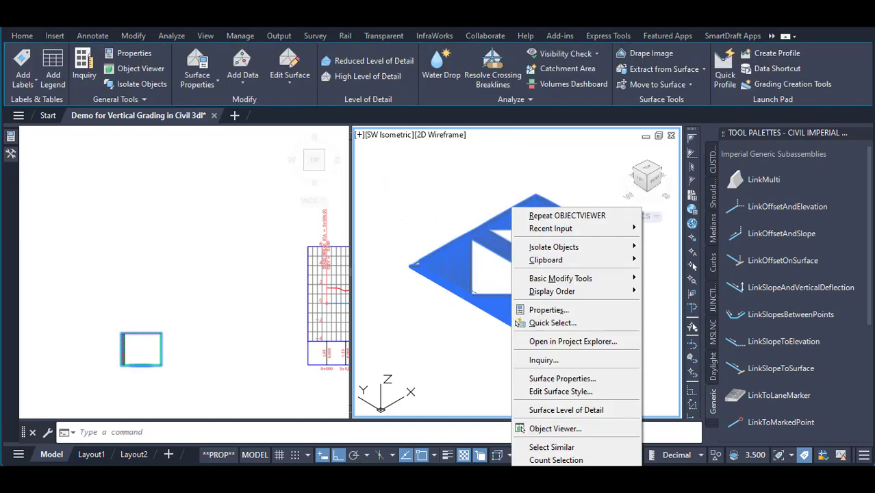
click(550, 378)
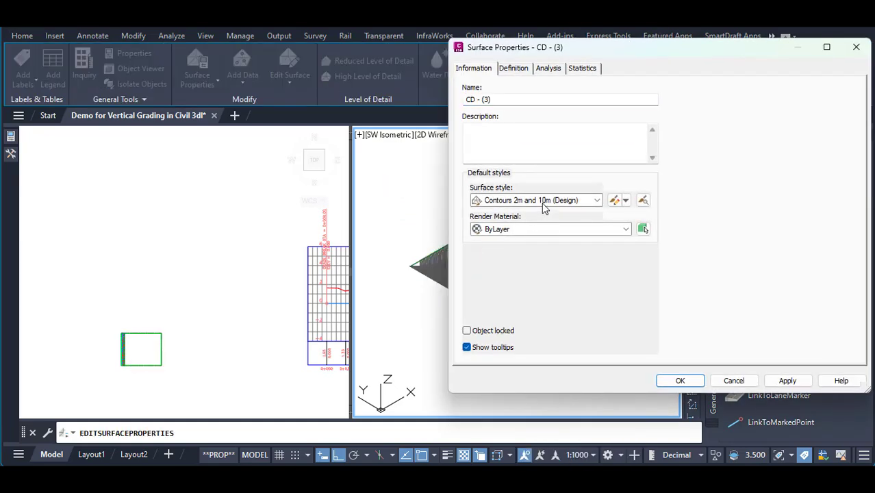
click(543, 206)
click(505, 358)
click(678, 380)
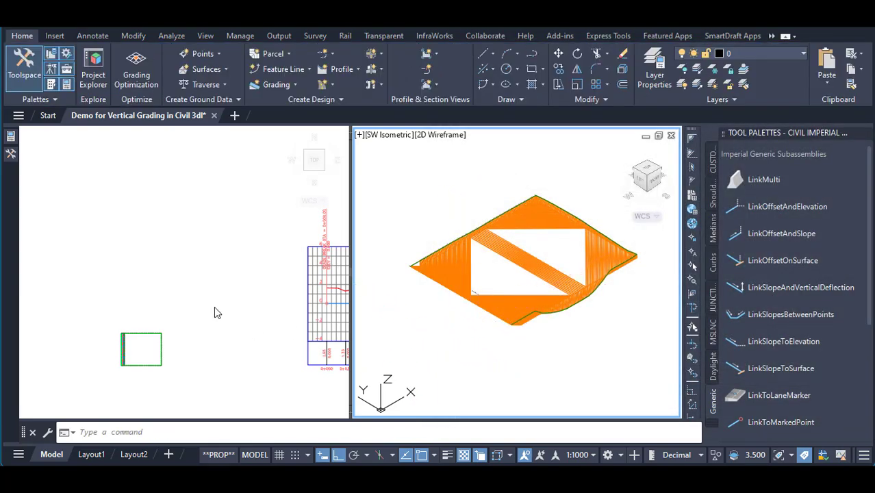
- Give surface 01 the Contours 1m and 5m (Design) style in Prospector
click(11, 154)
click(91, 226)
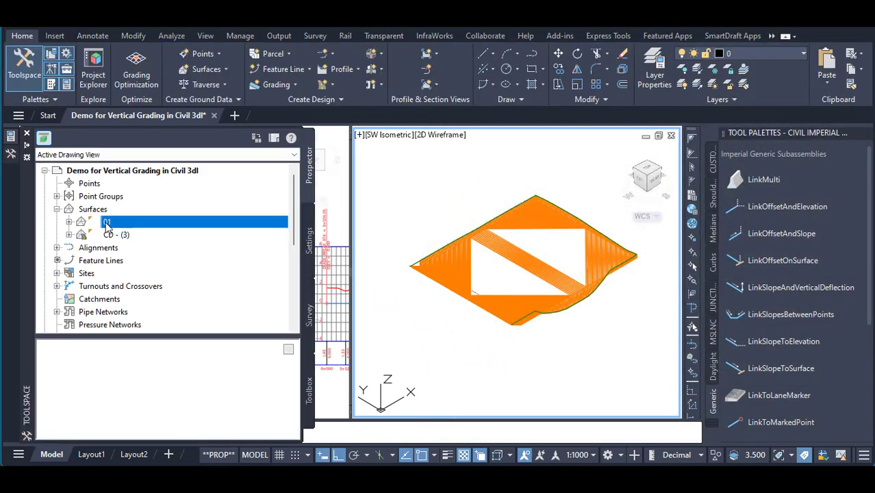
right_click(108, 226)
click(157, 187)
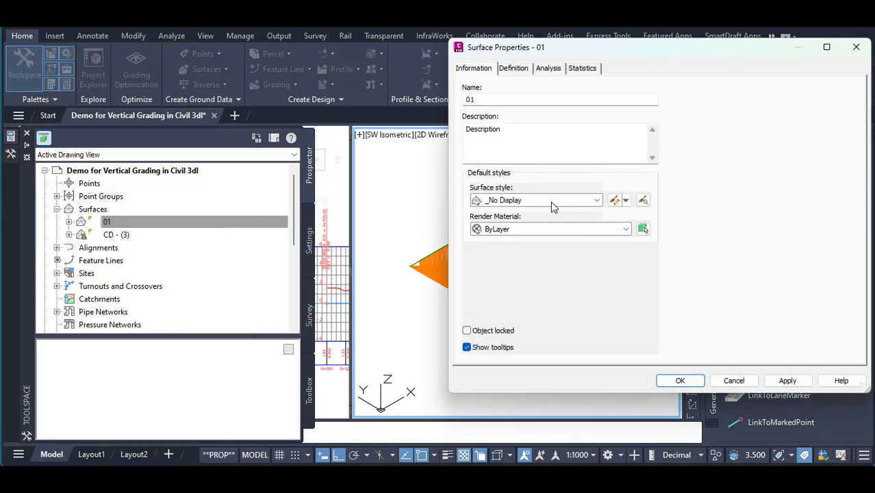
click(548, 201)
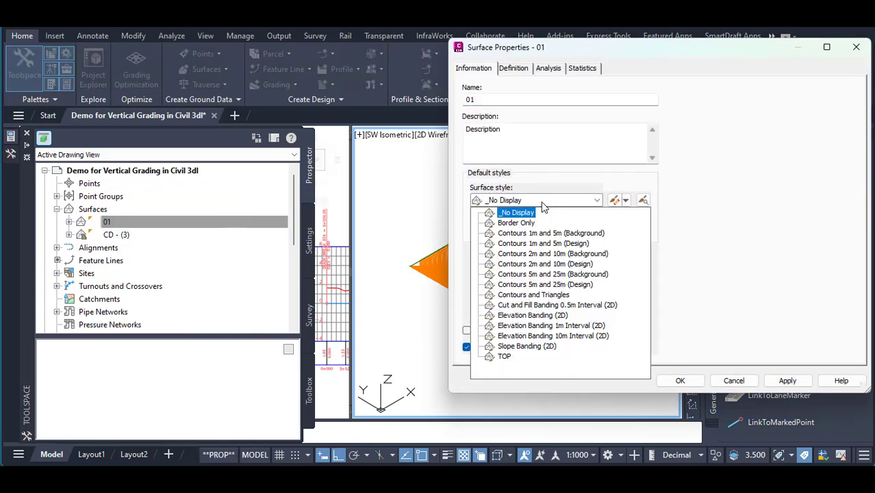
click(537, 245)
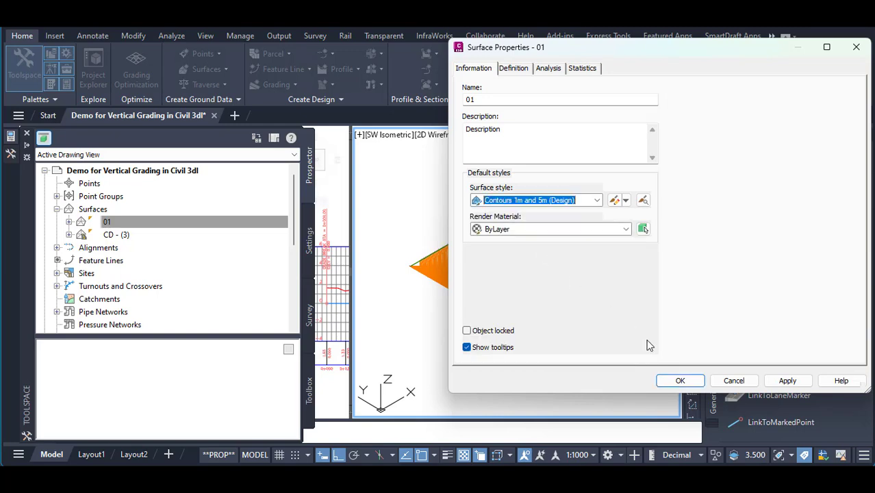
click(676, 379)
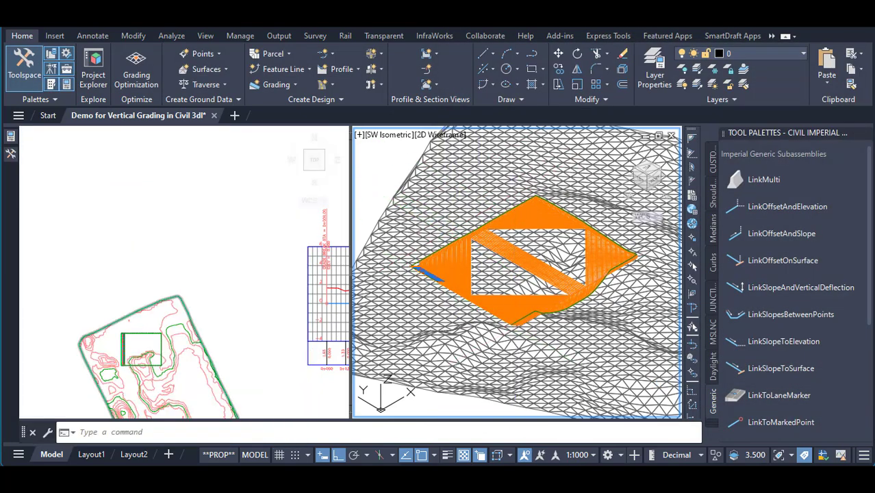
- Select surfaces 01 and CD - (3) in the drawing from Prospector
click(206, 342)
mouse_move(10, 145)
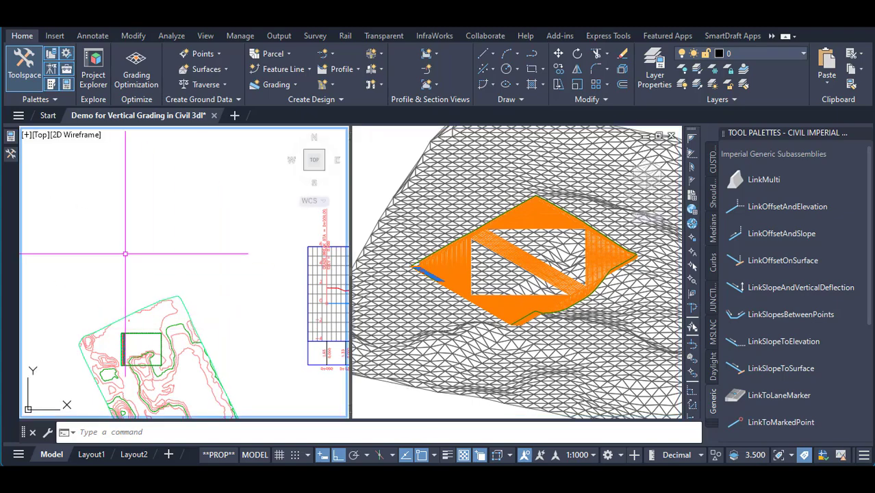
click(107, 221)
right_click(106, 223)
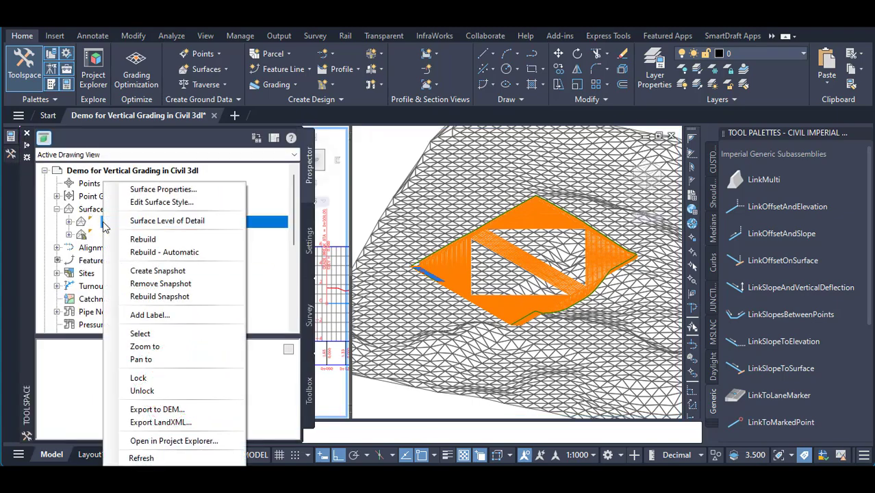
click(147, 334)
click(113, 234)
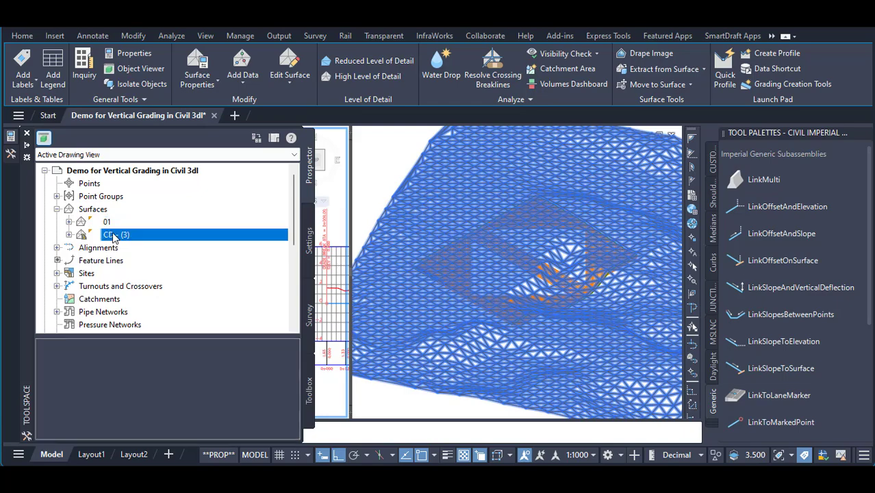
right_click(116, 234)
click(151, 333)
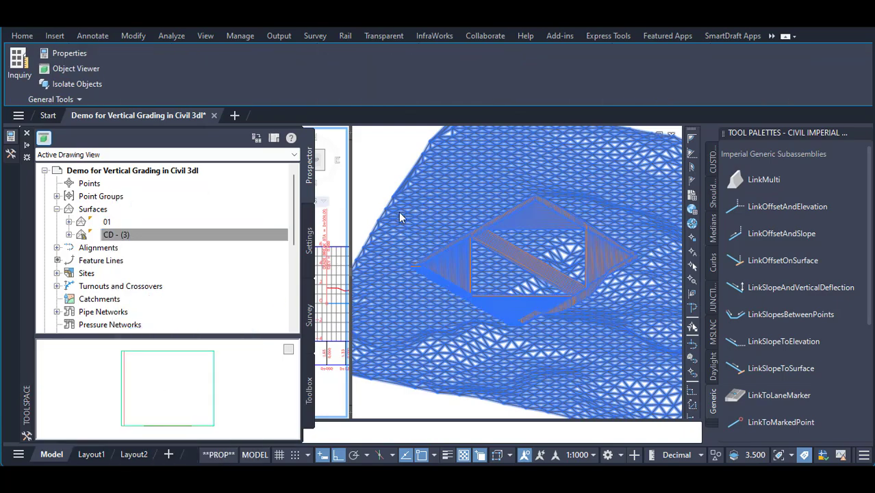
right_click(383, 171)
click(438, 320)
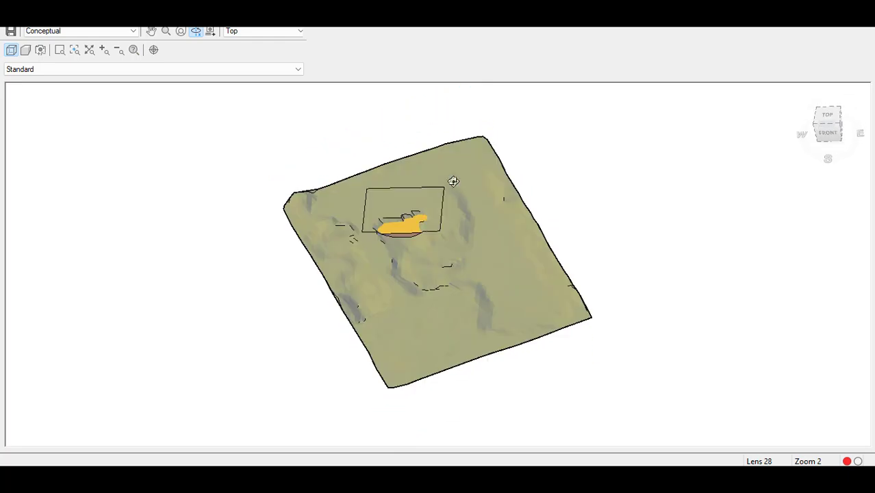
mouse_move(453, 181)
mouse_down()
mouse_move(376, 244)
mouse_move(475, 229)
mouse_move(403, 293)
mouse_move(427, 256)
mouse_up()
scroll(427, 256, up, 5)
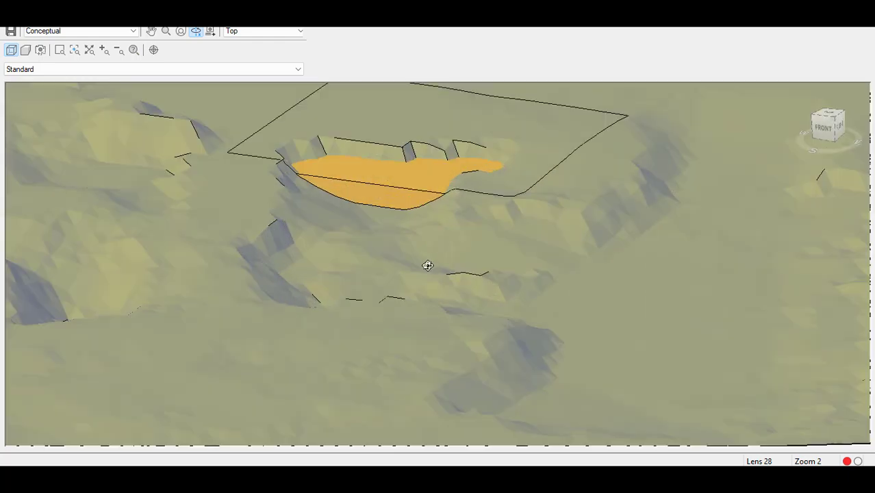
right_click(446, 293)
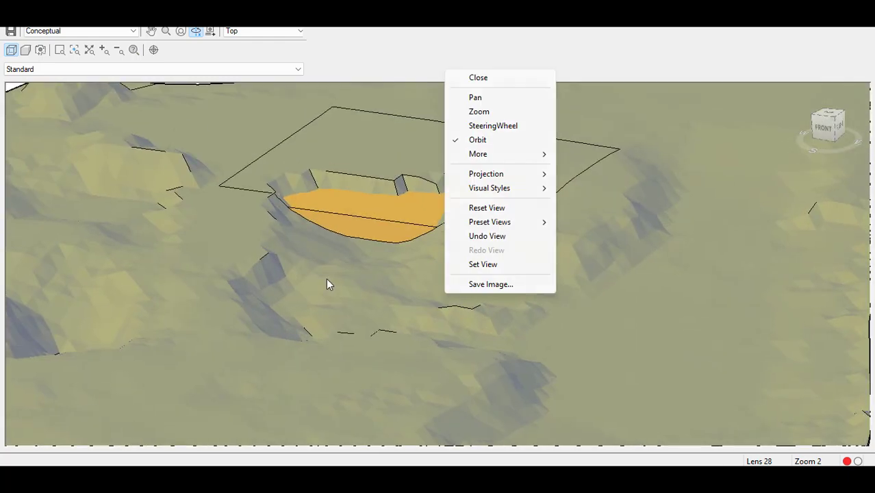
click(355, 249)
mouse_move(462, 303)
mouse_down()
mouse_move(401, 299)
mouse_move(489, 297)
mouse_move(512, 311)
mouse_up()
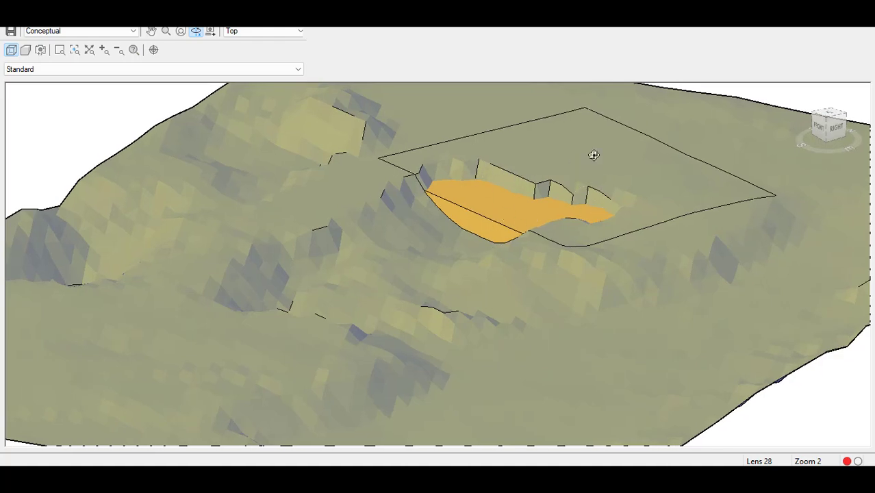
mouse_move(543, 169)
mouse_down()
mouse_move(538, 286)
mouse_move(486, 186)
mouse_move(483, 306)
mouse_move(479, 148)
mouse_move(566, 328)
mouse_move(482, 340)
mouse_move(500, 267)
mouse_move(411, 252)
mouse_move(334, 295)
mouse_move(283, 268)
mouse_move(235, 312)
mouse_move(103, 333)
mouse_up()
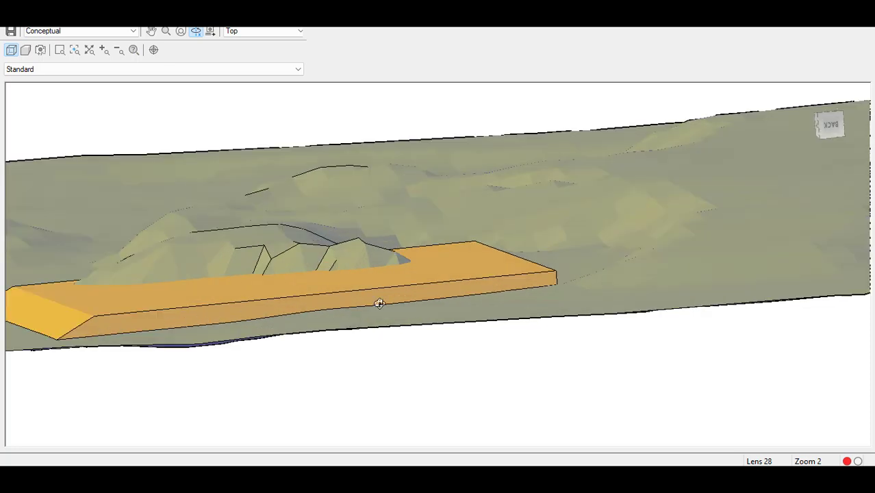
mouse_move(379, 303)
mouse_down()
mouse_move(475, 300)
mouse_move(494, 229)
mouse_up()
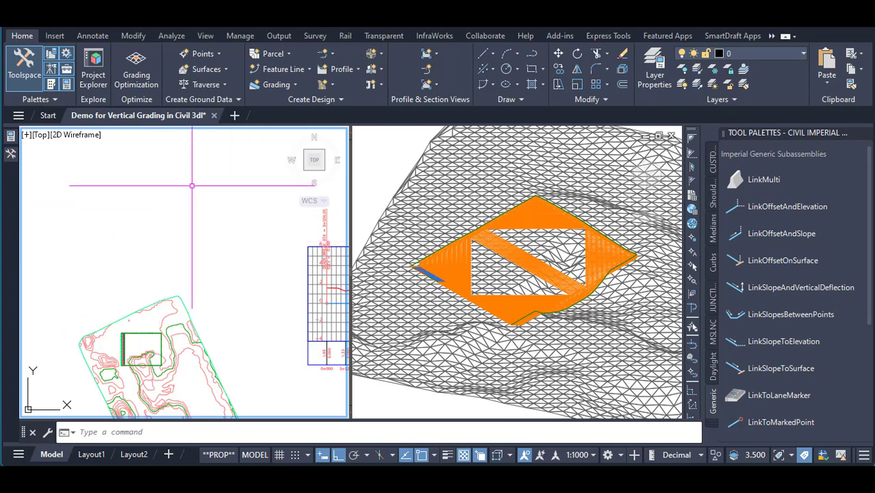
- Start alignment BB with default settings using the Tangent-Tangent (no curves) tool
scroll(192, 185, down, 2)
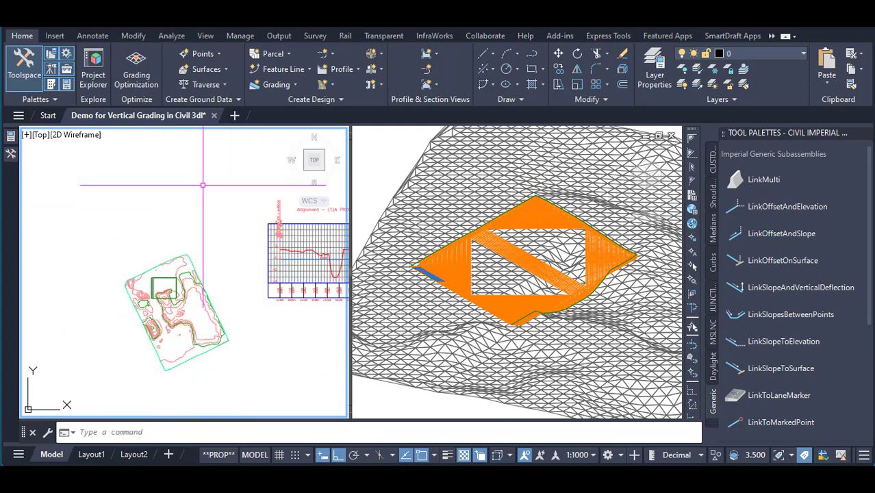
scroll(158, 305, up, 5)
middle_drag(157, 305, 177, 346)
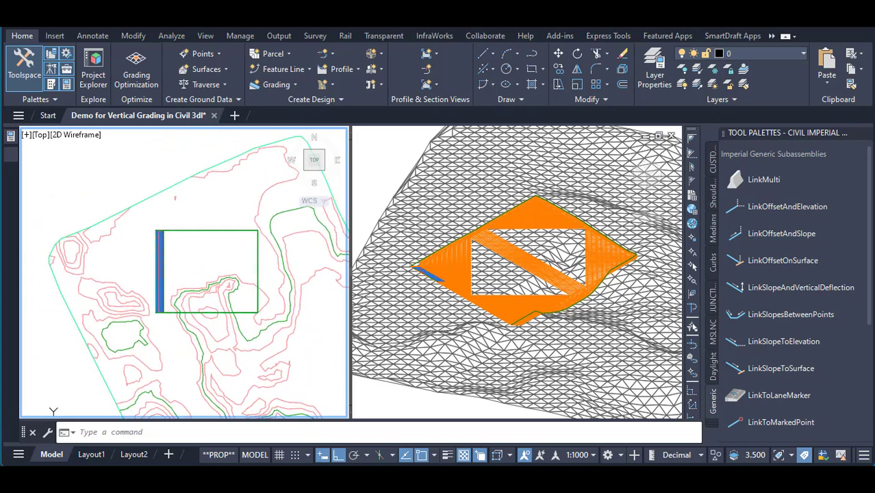
scroll(228, 330, up, 2)
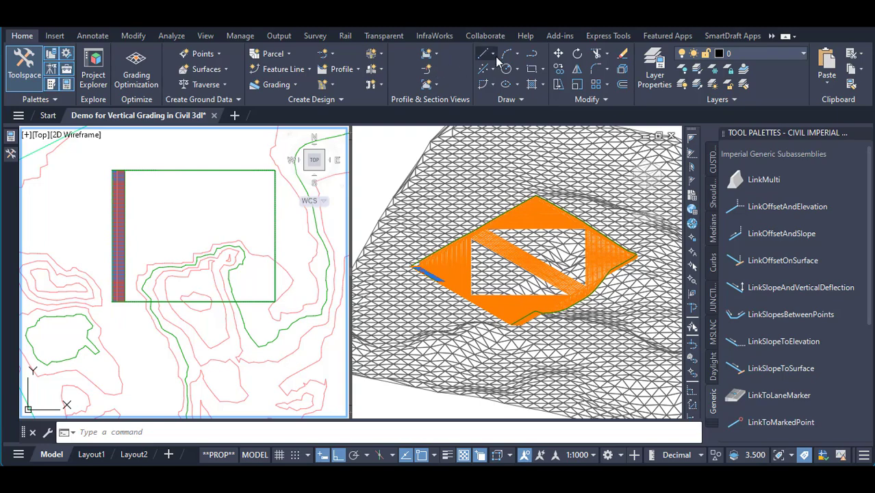
click(333, 54)
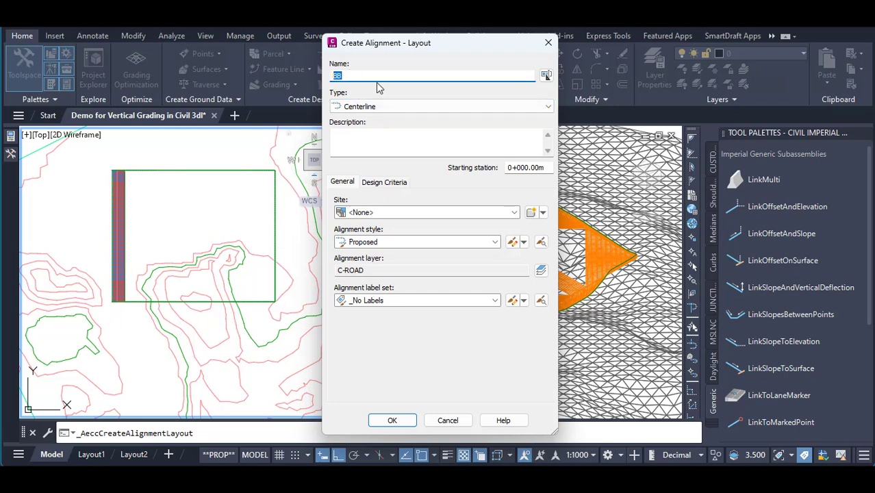
click(390, 422)
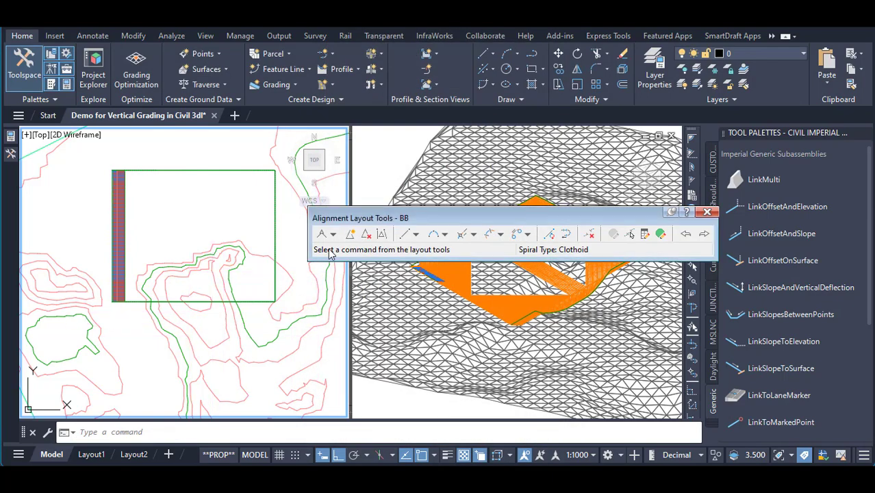
click(334, 234)
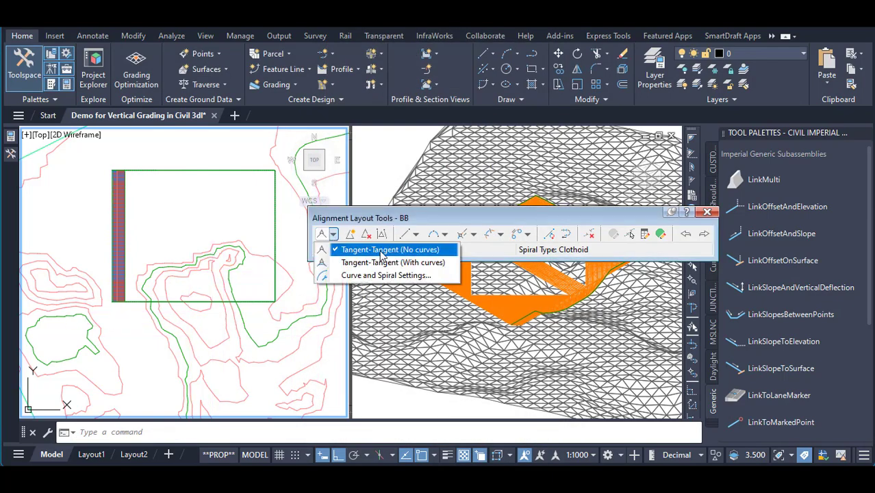
click(383, 251)
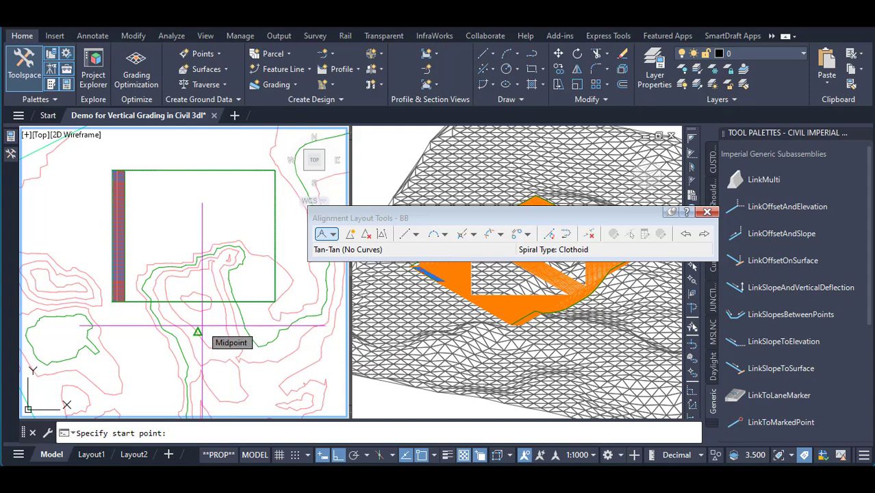
- Draw BB from the pad midpoint upward with Ortho off, then begin sample-line creation
click(198, 332)
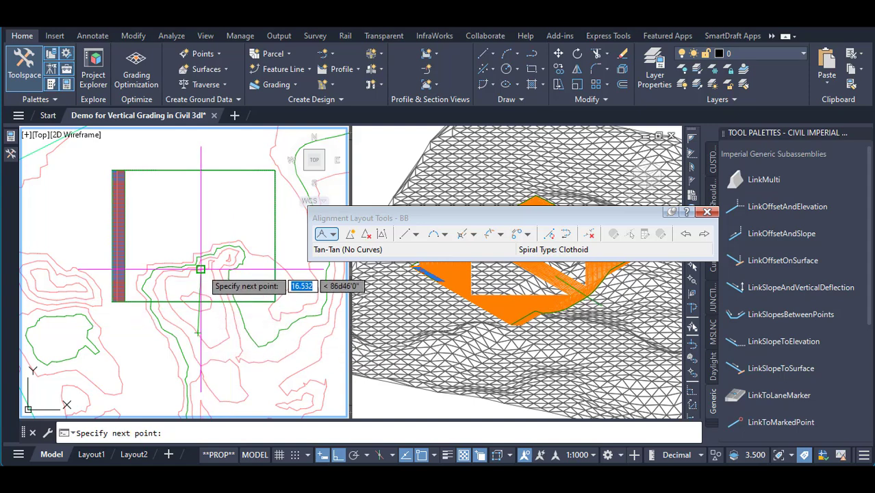
key(F8)
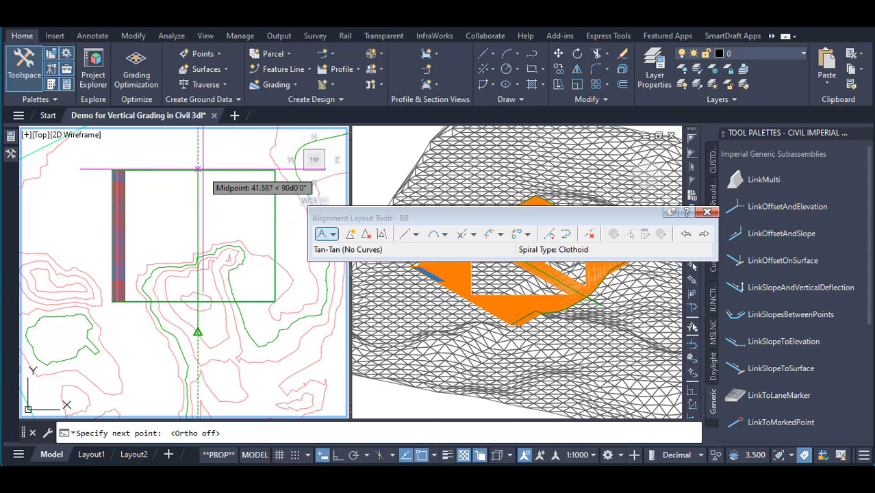
scroll(204, 154, down, 2)
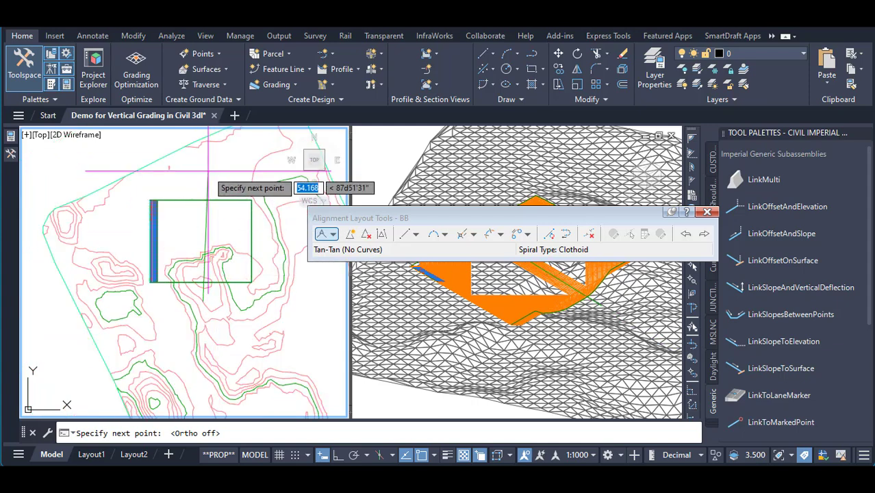
click(202, 170)
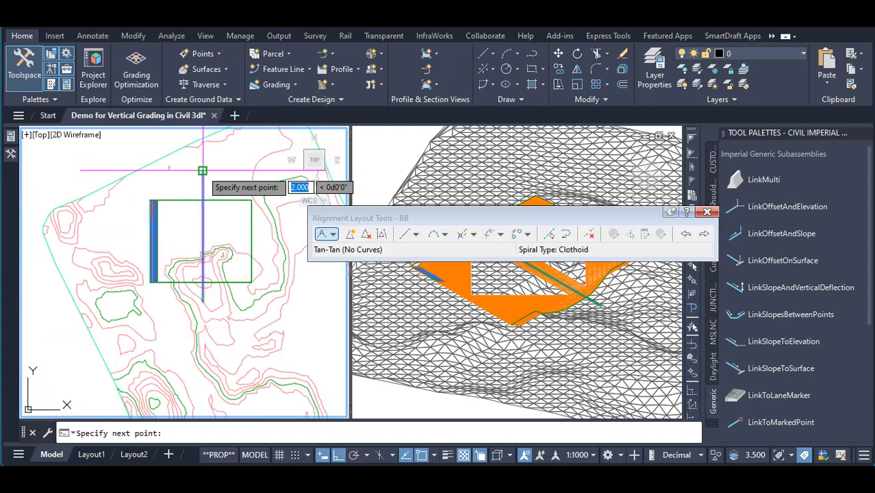
key(Return)
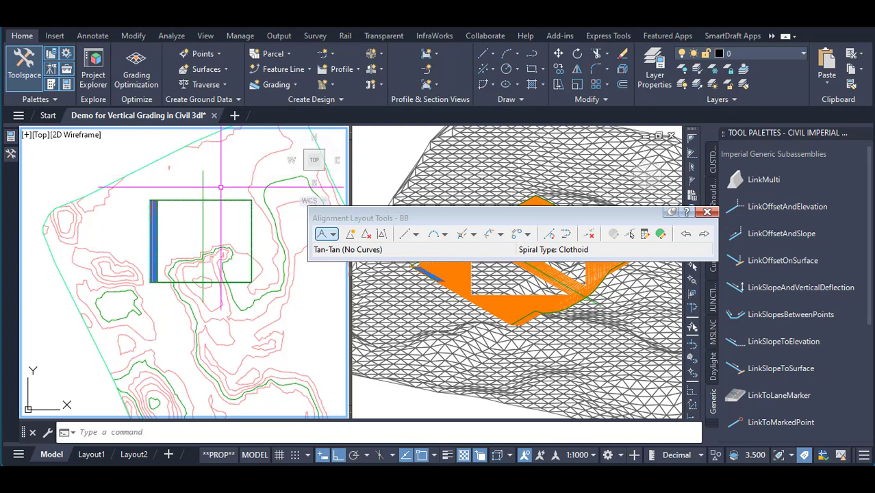
click(707, 211)
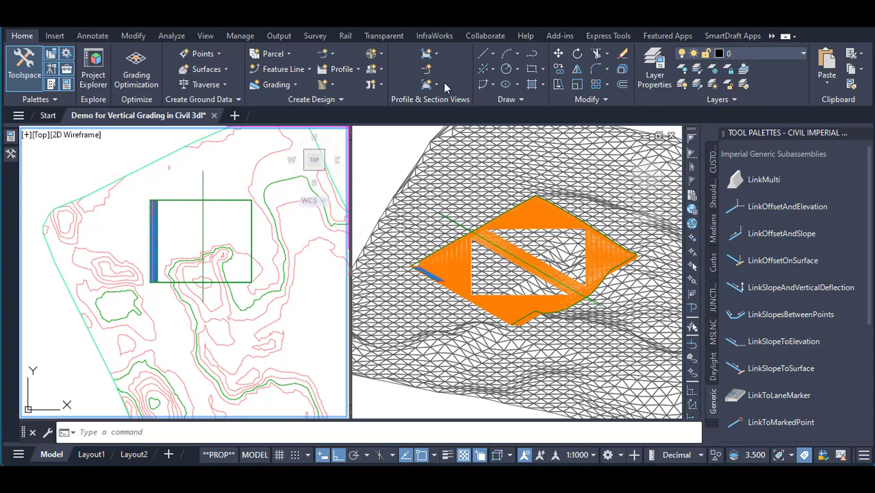
click(428, 71)
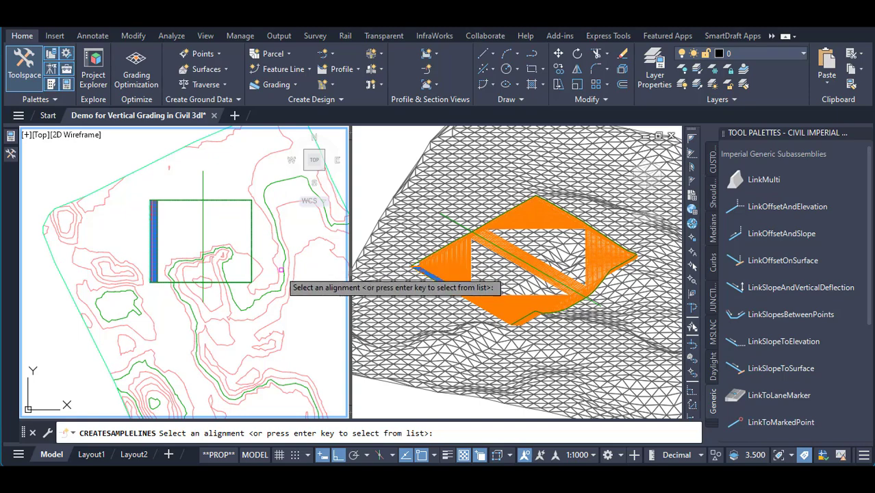
- Create a sample line group on BB sampling CD, with CD - (3) styled Finished Ground
click(206, 215)
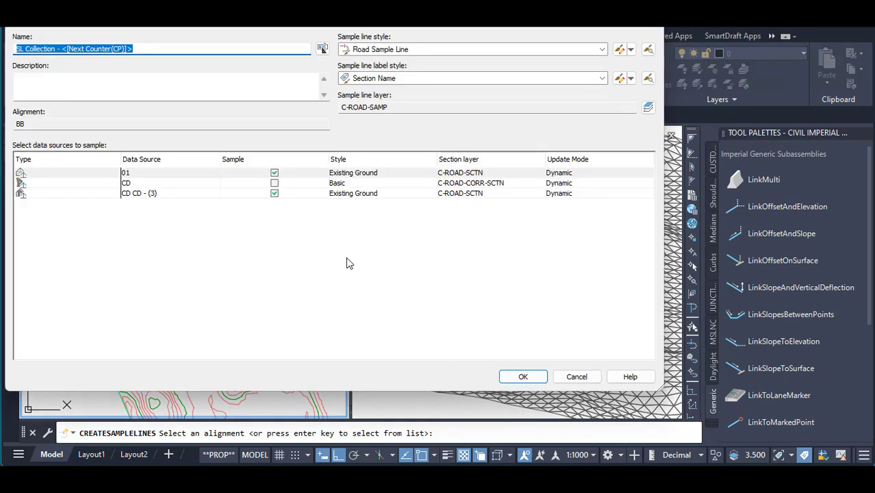
click(274, 183)
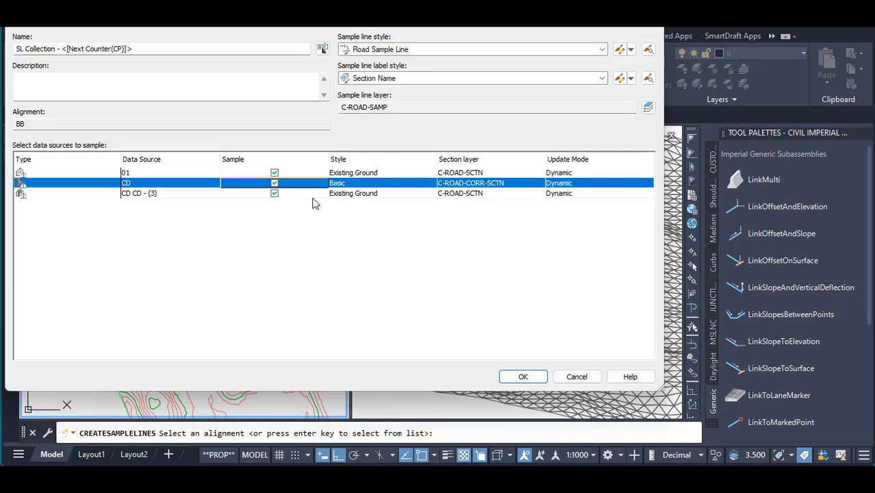
click(361, 196)
click(362, 196)
click(662, 215)
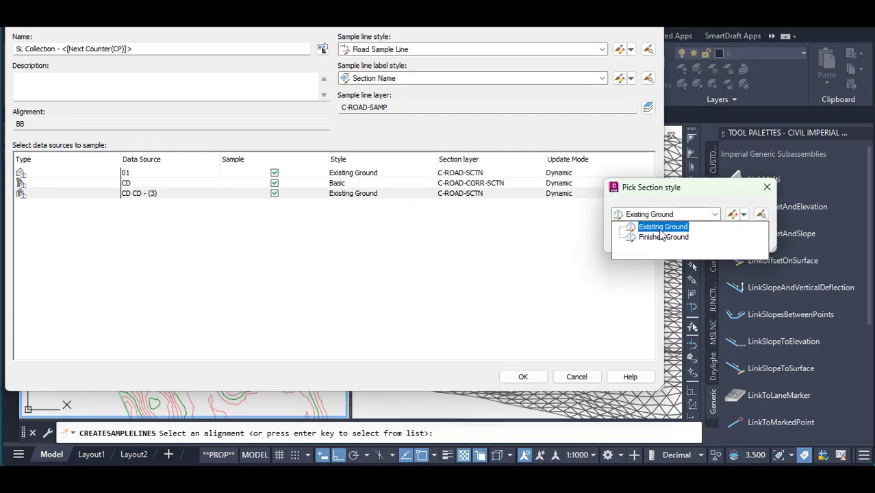
click(662, 237)
click(635, 237)
click(523, 377)
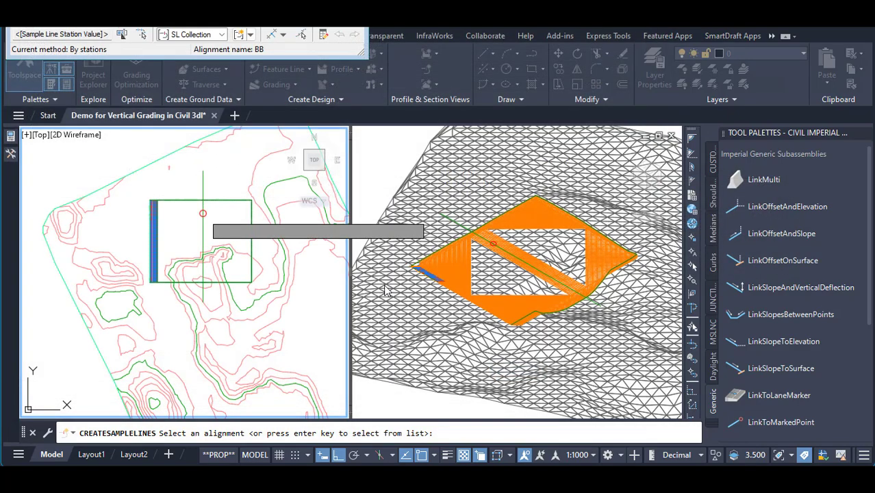
- Place the sample line at station 0+027.18 with default left and right swath widths
scroll(270, 236, down, 5)
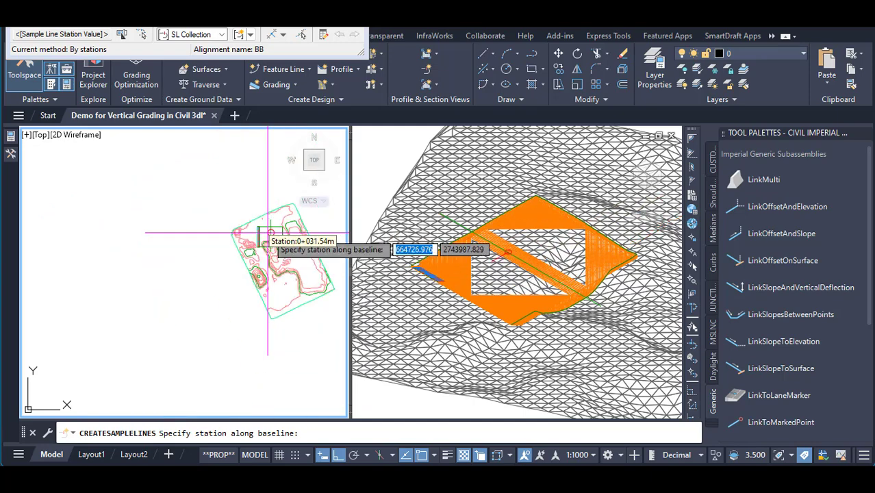
scroll(267, 233, up, 5)
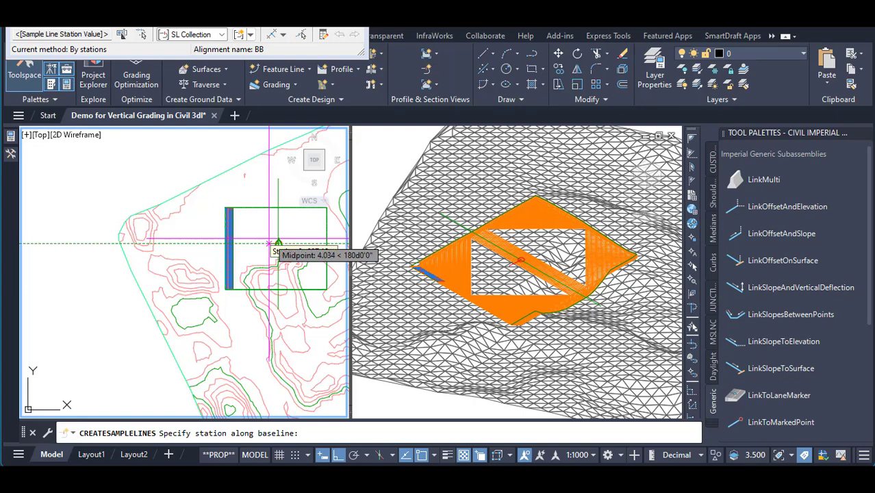
click(271, 243)
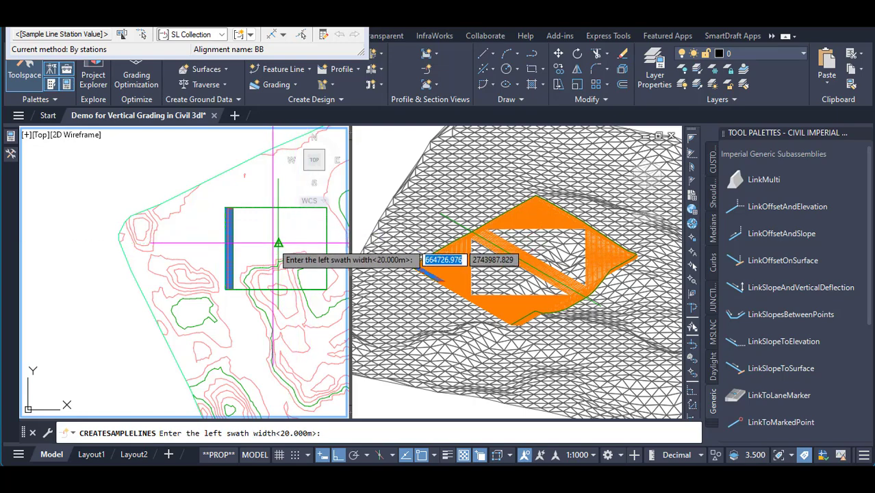
key(Return)
key(Return)
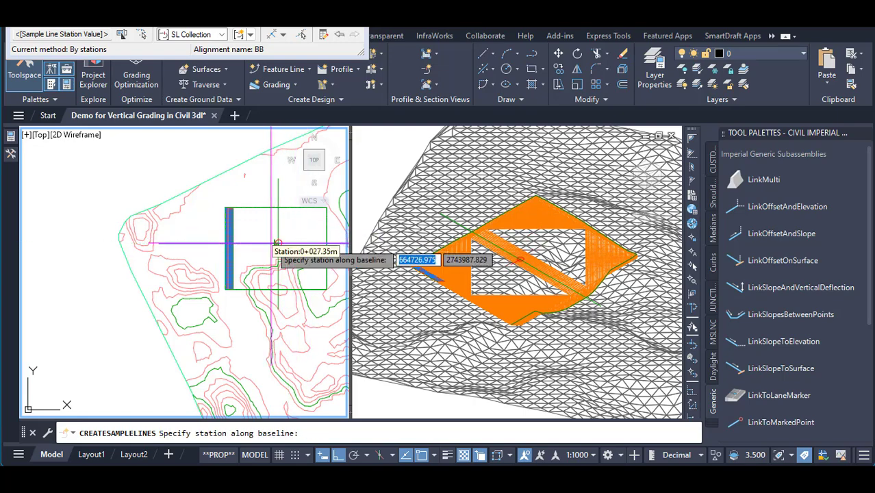
key(Return)
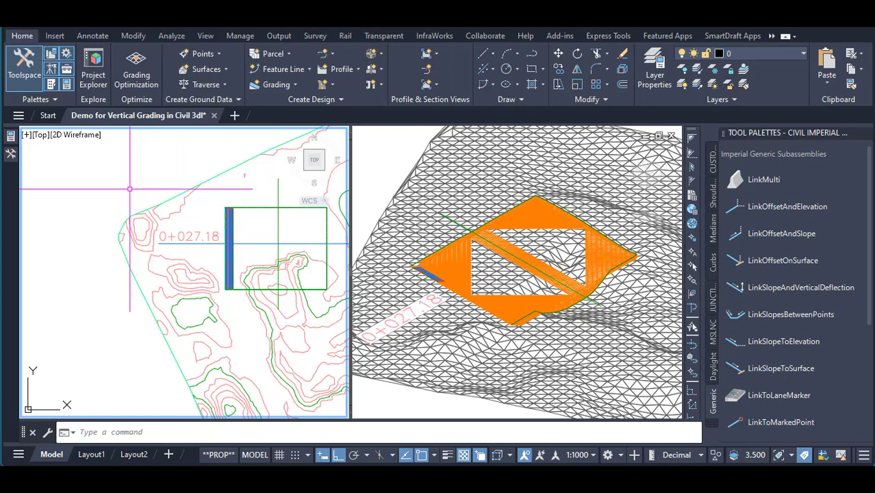
scroll(97, 198, down, 4)
scroll(161, 211, up, 3)
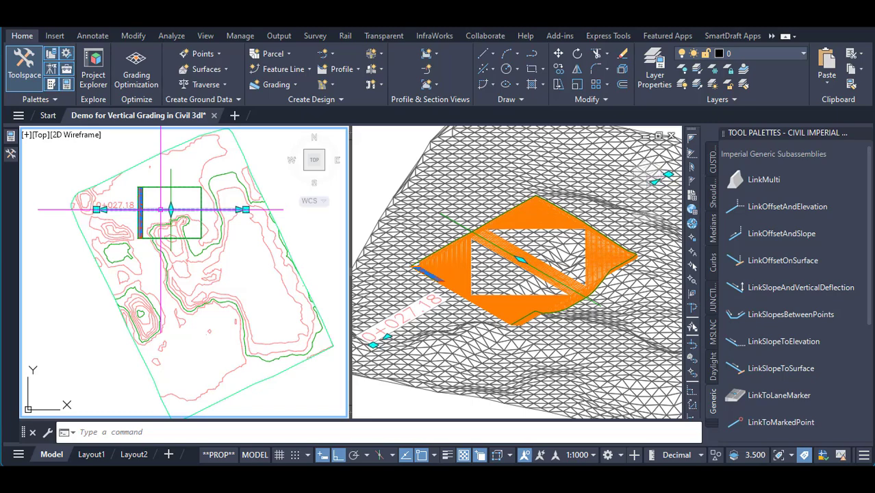
- Create a section view for sample line 0+027.18 with default settings and place it
click(358, 84)
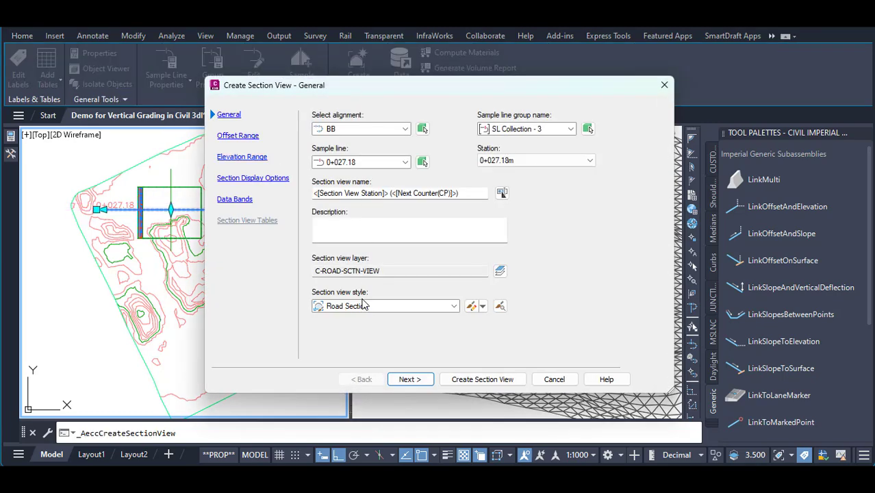
click(409, 382)
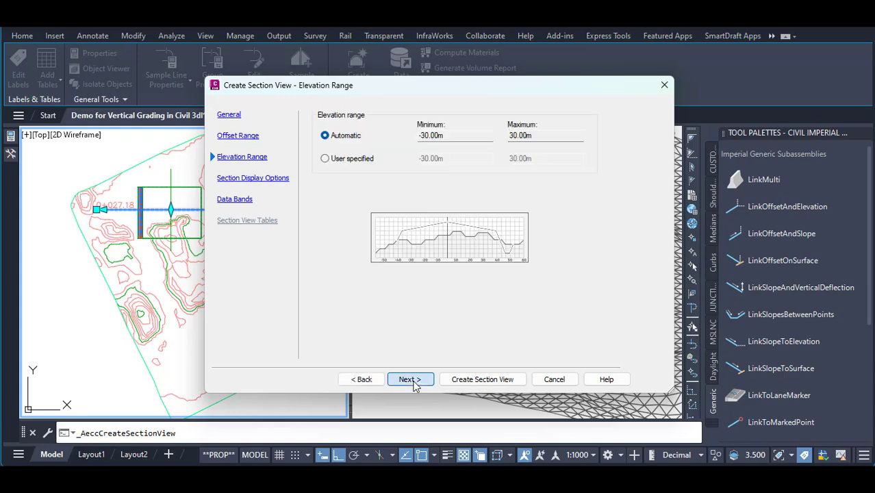
click(413, 382)
click(412, 380)
click(449, 381)
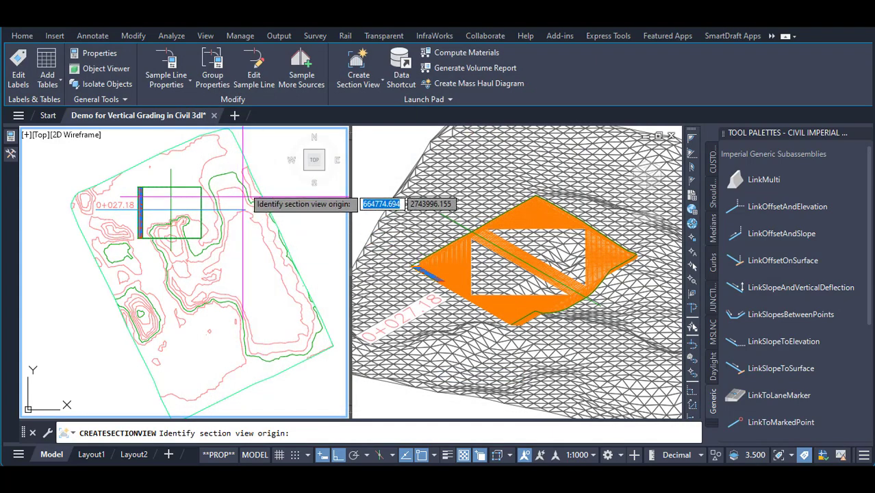
scroll(243, 199, down, 6)
click(121, 291)
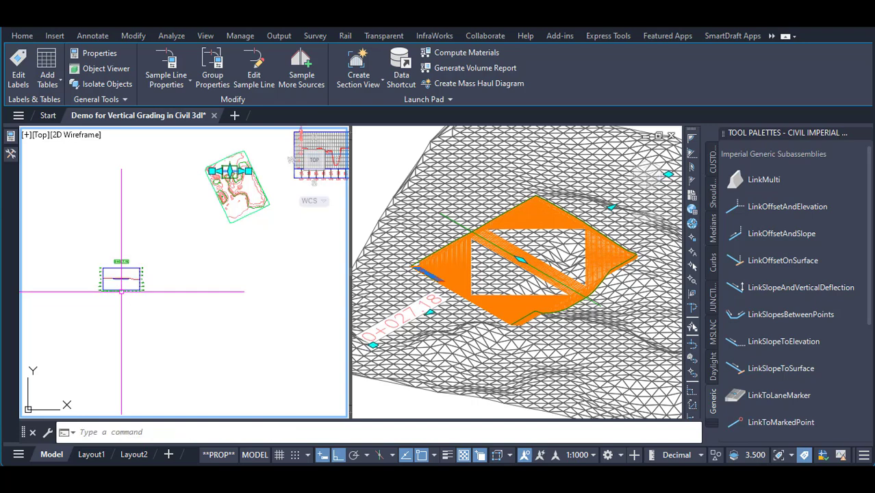
- Zoom and pan along the section view to inspect the graded ground line
scroll(124, 280, up, 8)
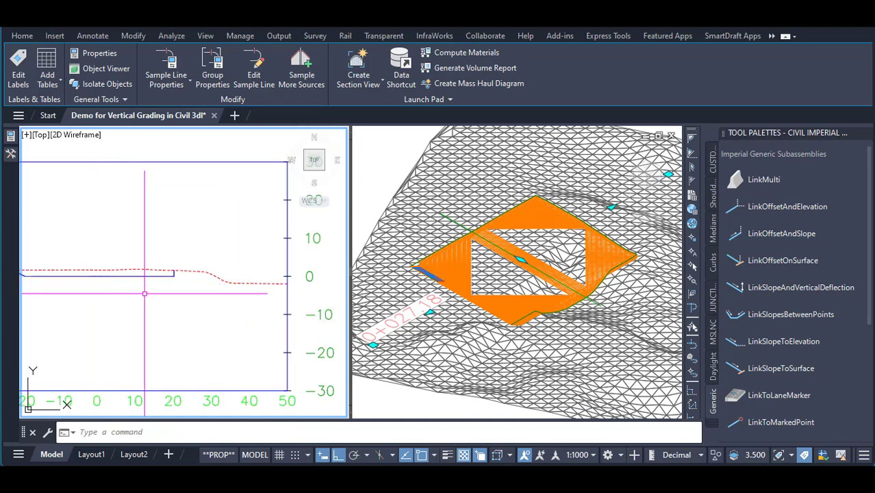
scroll(109, 274, up, 3)
scroll(75, 253, up, 3)
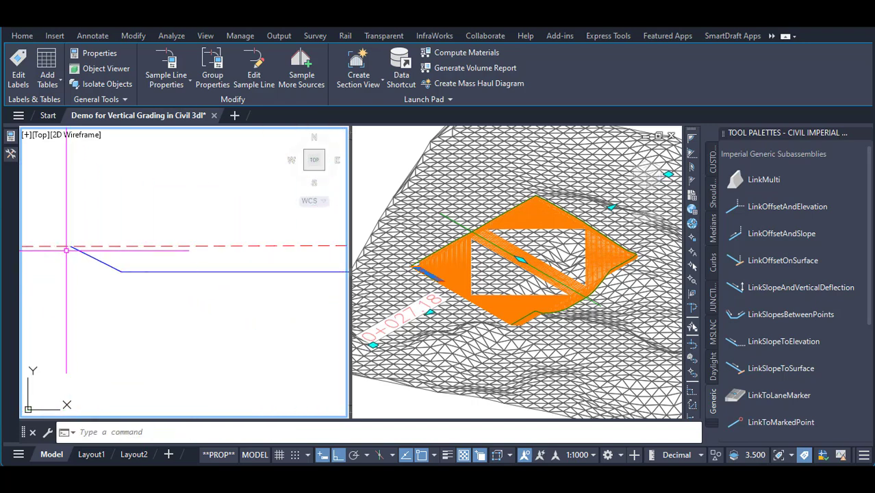
scroll(66, 250, up, 3)
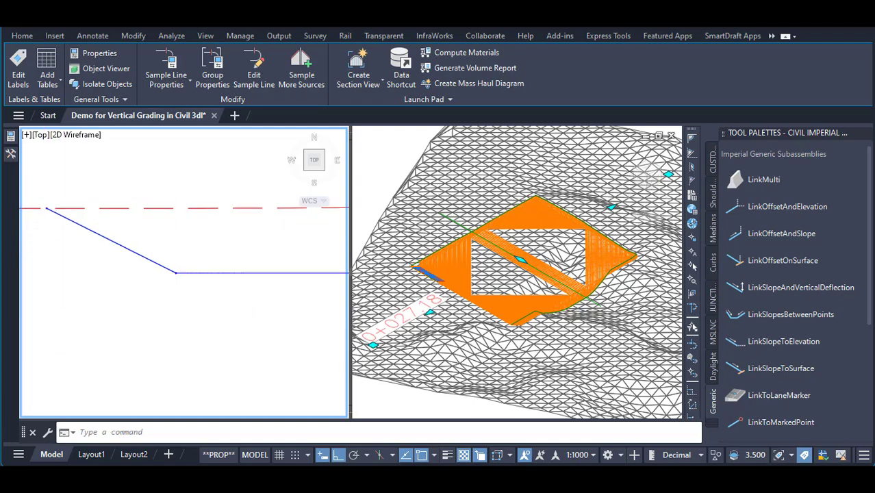
scroll(68, 233, down, 3)
scroll(89, 274, down, 2)
scroll(253, 286, up, 5)
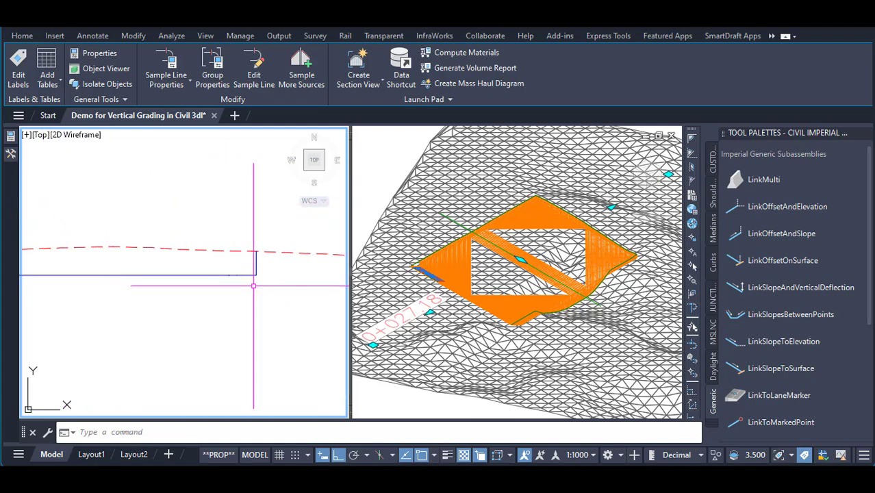
middle_drag(268, 292, 303, 308)
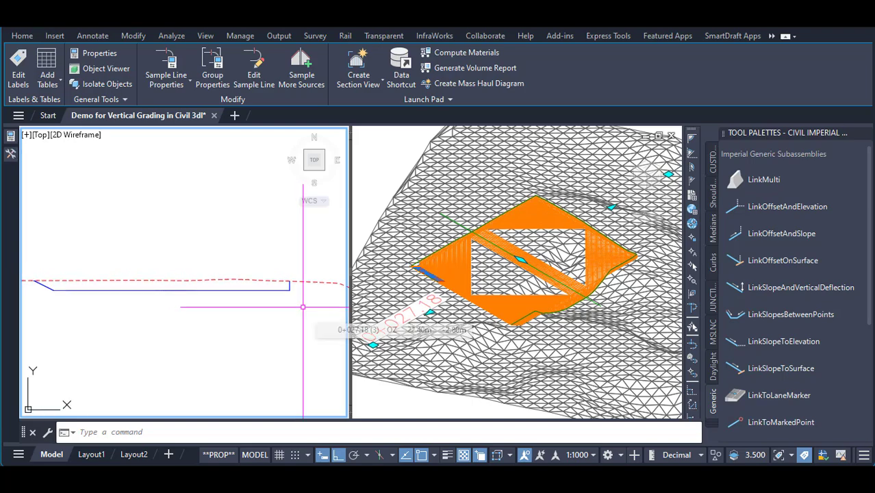
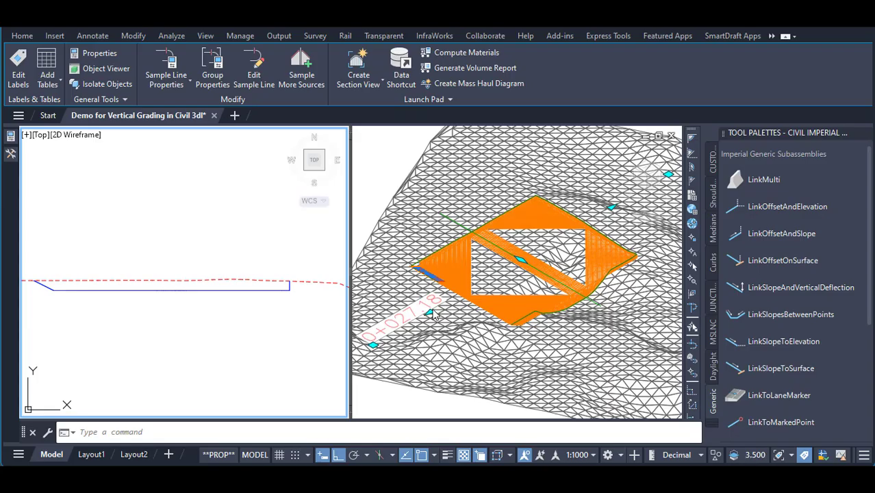
- Zoom around the plan view and clear the 0+027.18 sample line selection
scroll(192, 288, down, 3)
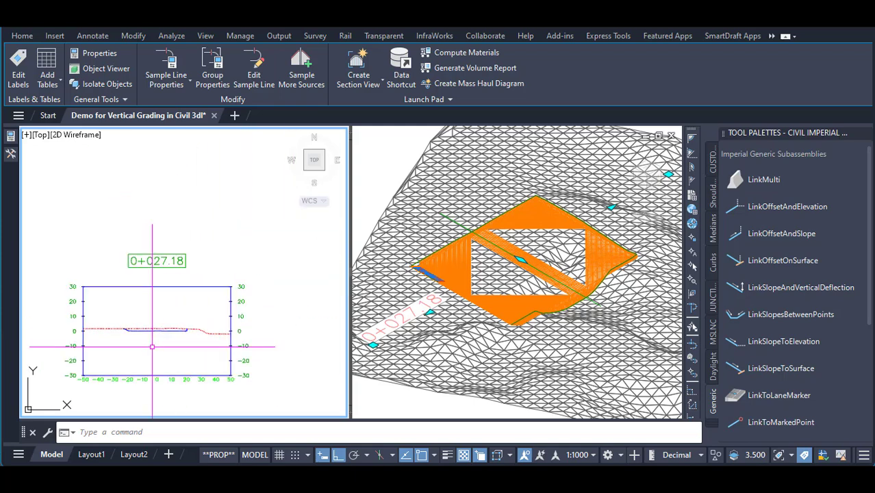
scroll(188, 330, down, 3)
scroll(283, 250, up, 2)
scroll(282, 242, up, 3)
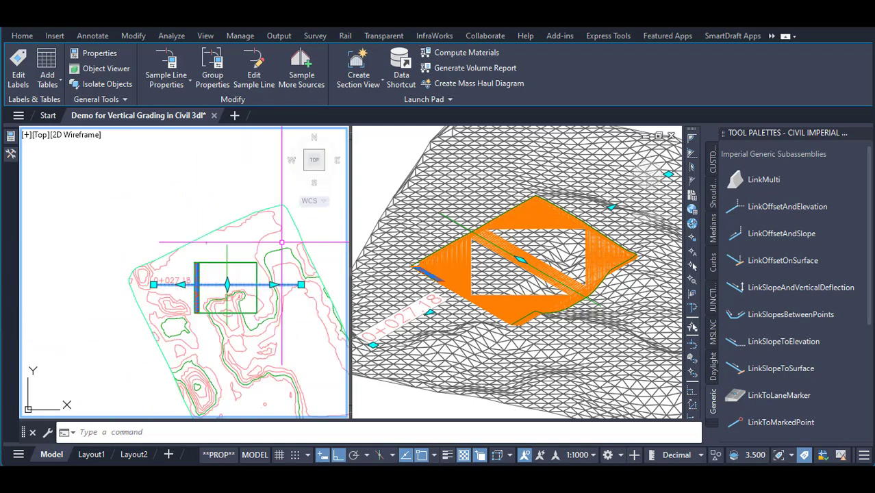
key(Escape)
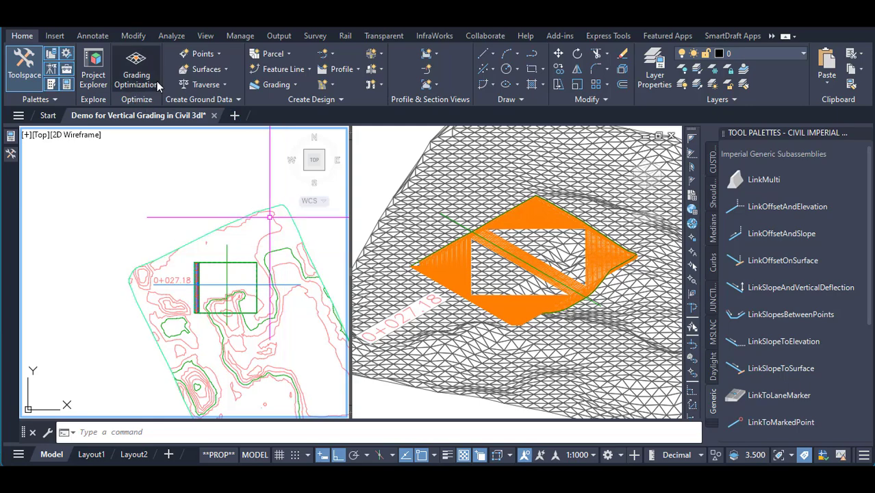
- Start a new alignment named AA using Tangent-Tangent (No curves) layout
click(332, 54)
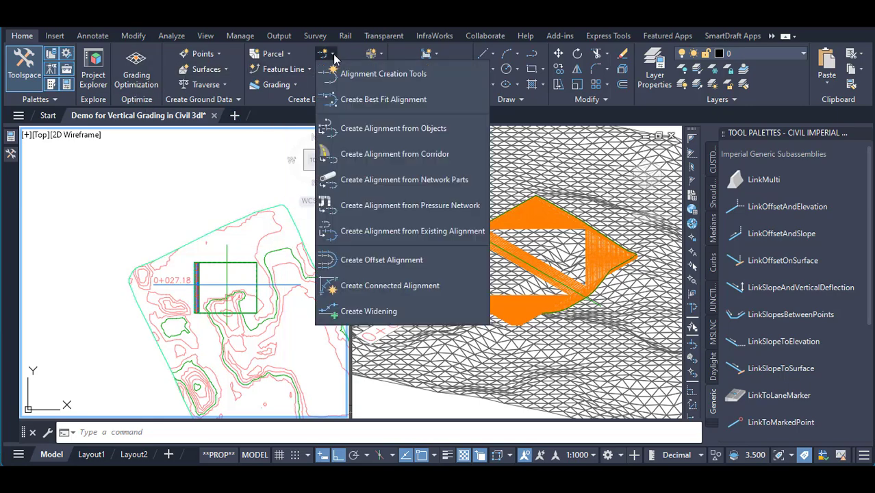
click(361, 76)
text(AA)
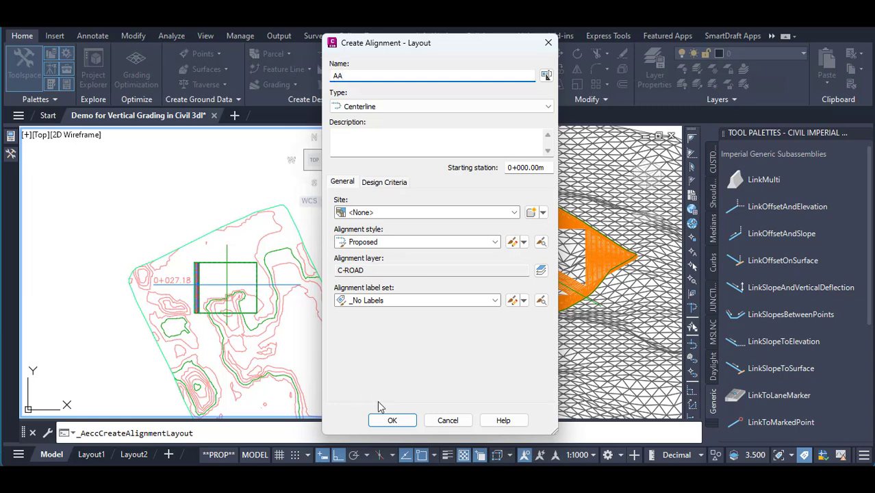
click(392, 421)
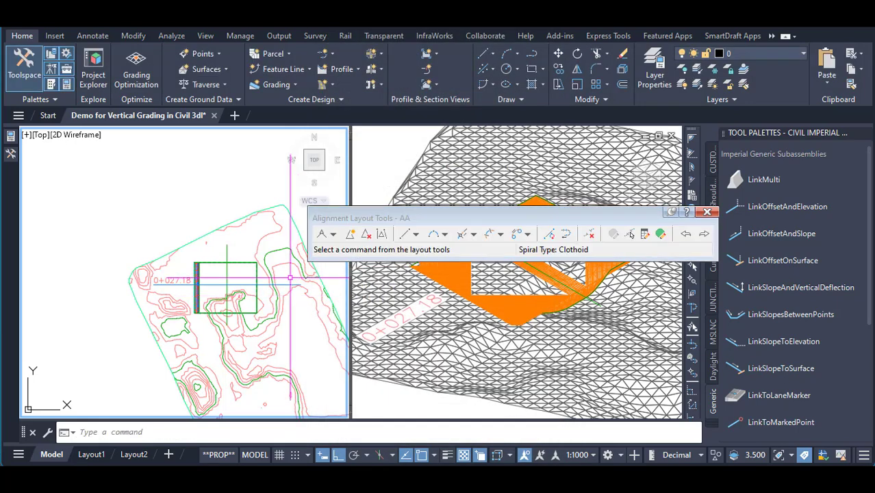
click(334, 234)
click(346, 251)
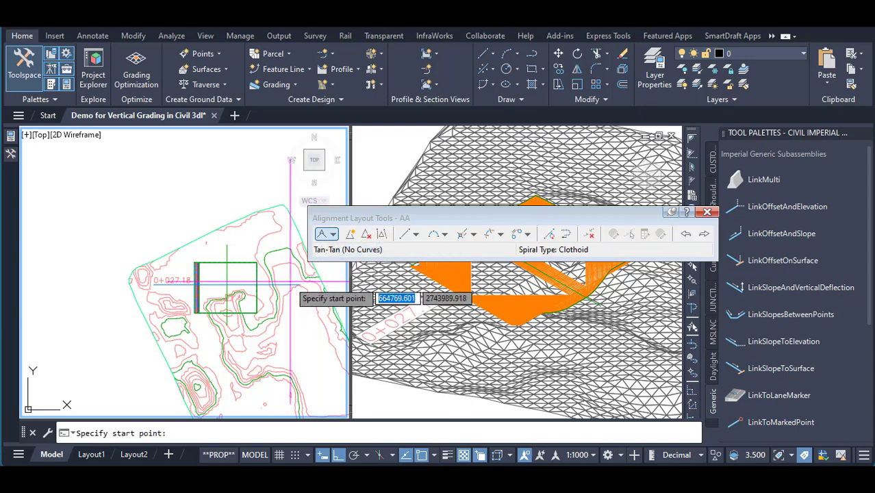
- Draw AA as a straight tangent from east of the pad to west of it
scroll(289, 281, up, 4)
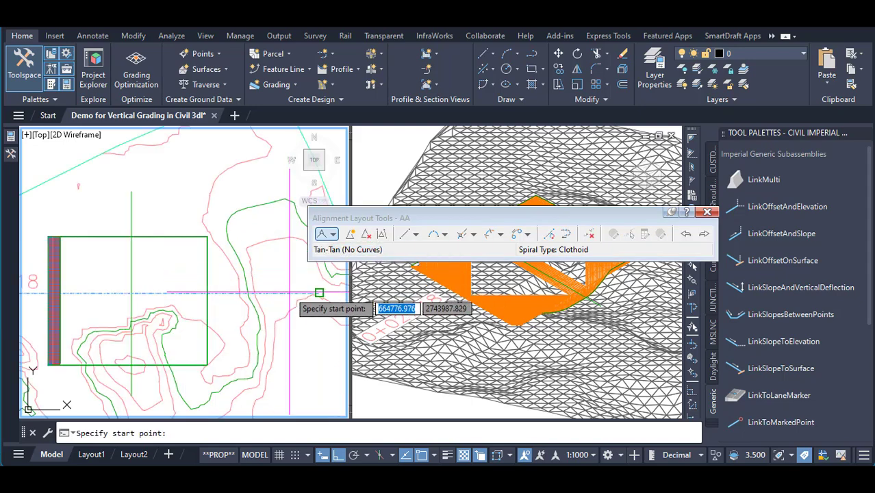
click(313, 294)
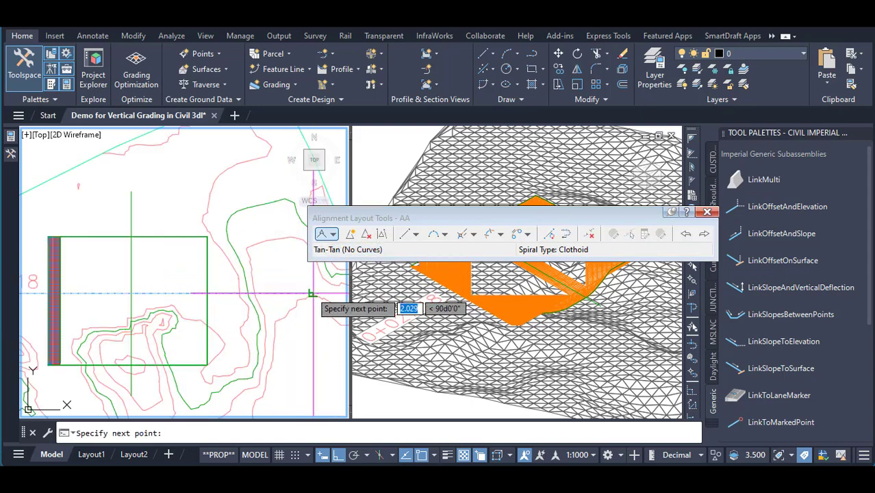
scroll(205, 294, down, 2)
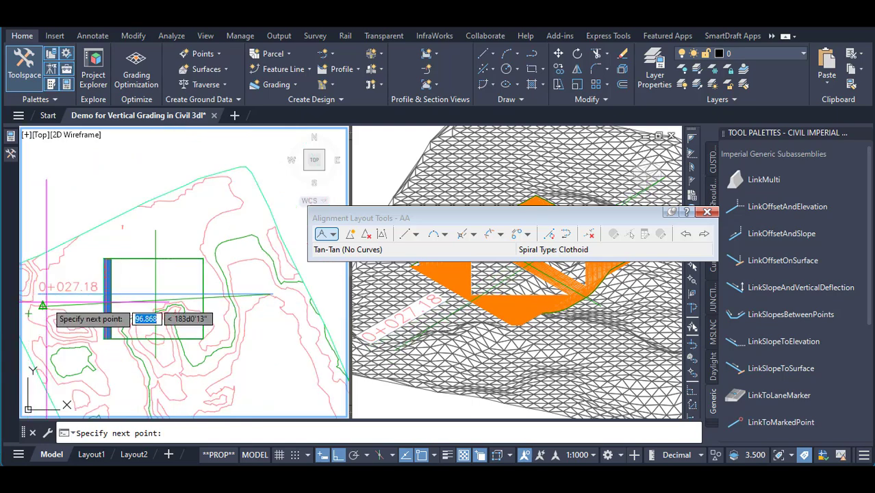
scroll(63, 294, up, 3)
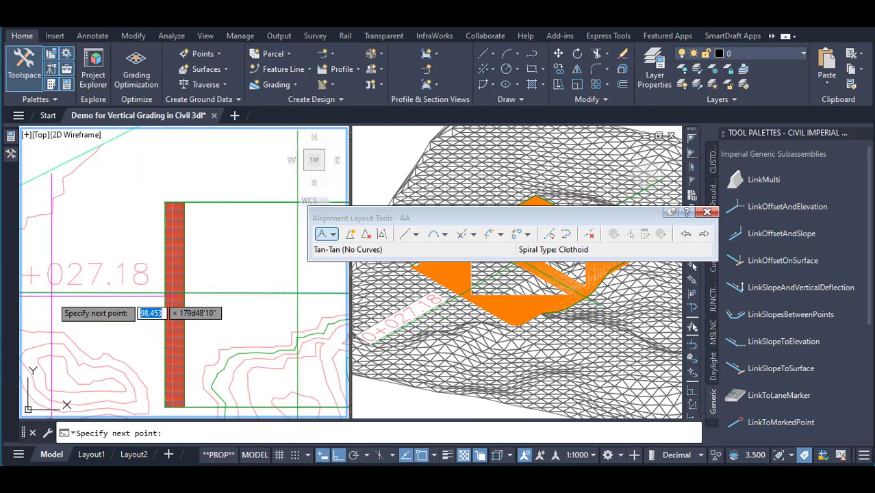
scroll(61, 295, down, 3)
scroll(76, 294, up, 3)
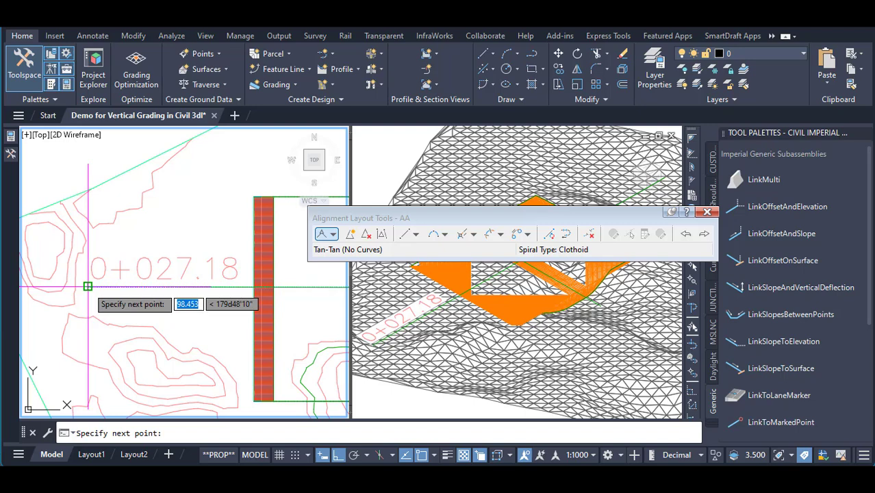
click(86, 290)
key(Return)
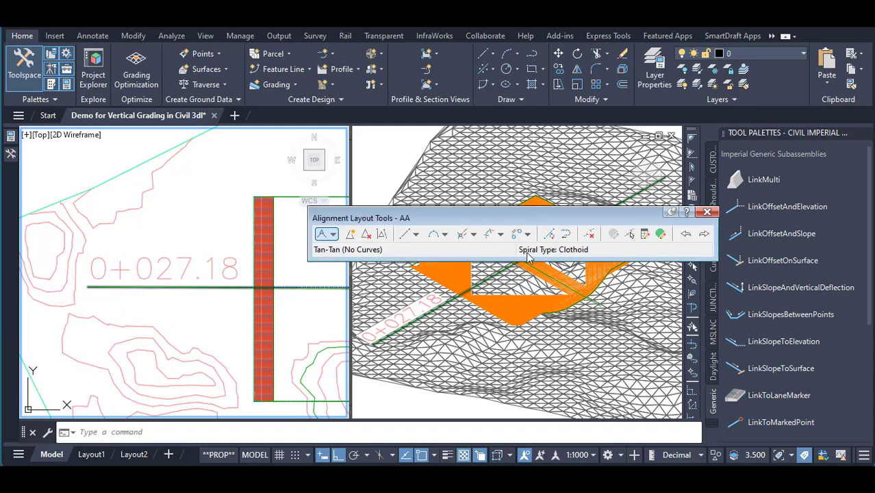
click(708, 212)
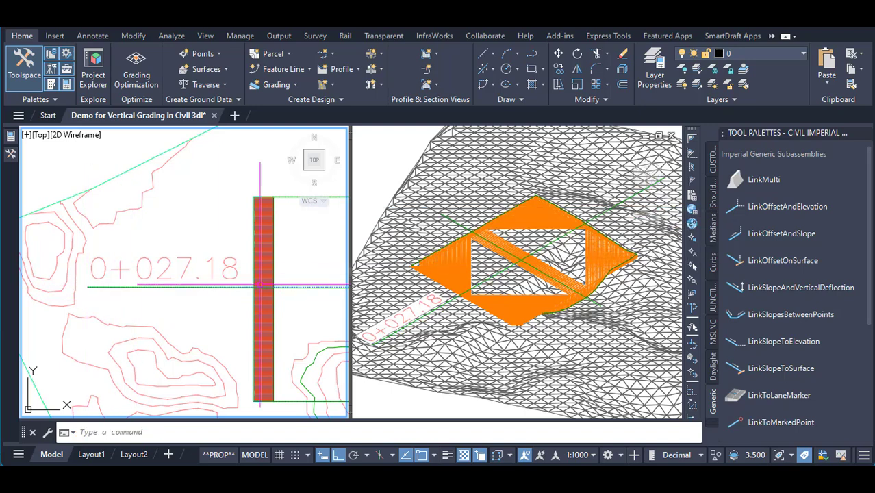
- Set up sample lines on alignment AA, adding CD with CD - (3) styled as Finished Ground
click(426, 72)
scroll(83, 290, down, 5)
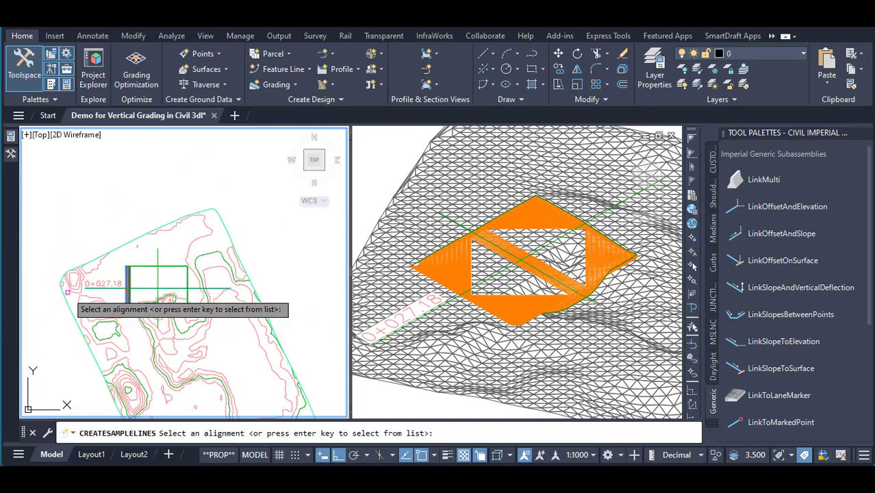
click(227, 292)
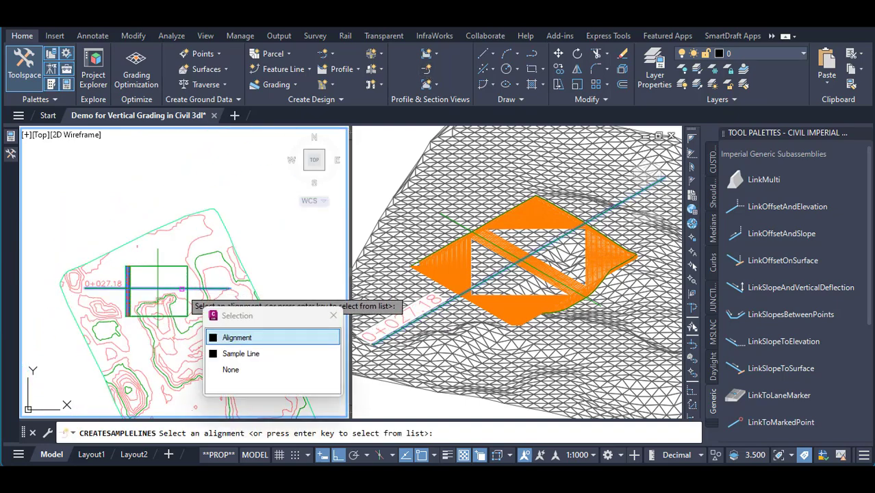
click(237, 337)
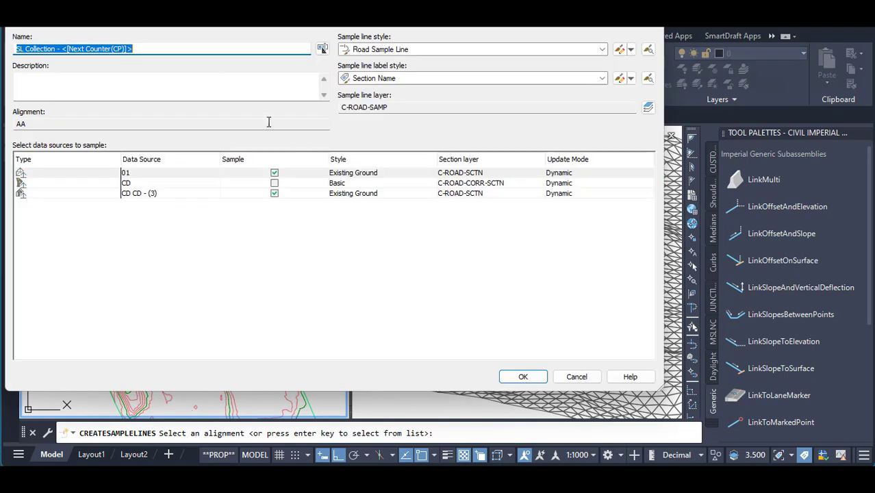
click(276, 183)
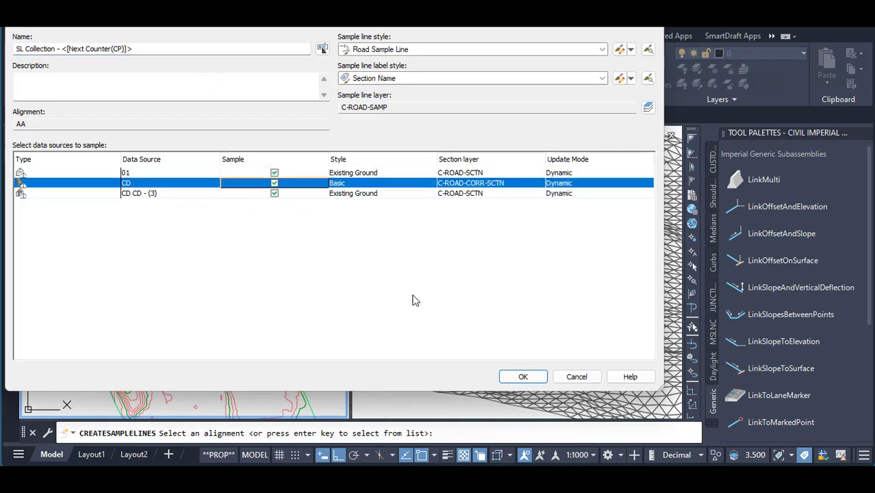
click(363, 198)
click(363, 198)
click(638, 217)
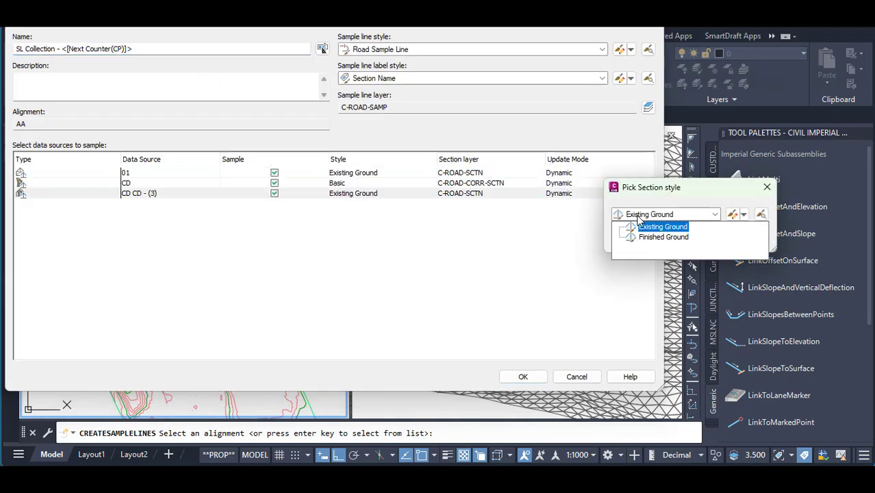
click(663, 237)
click(635, 237)
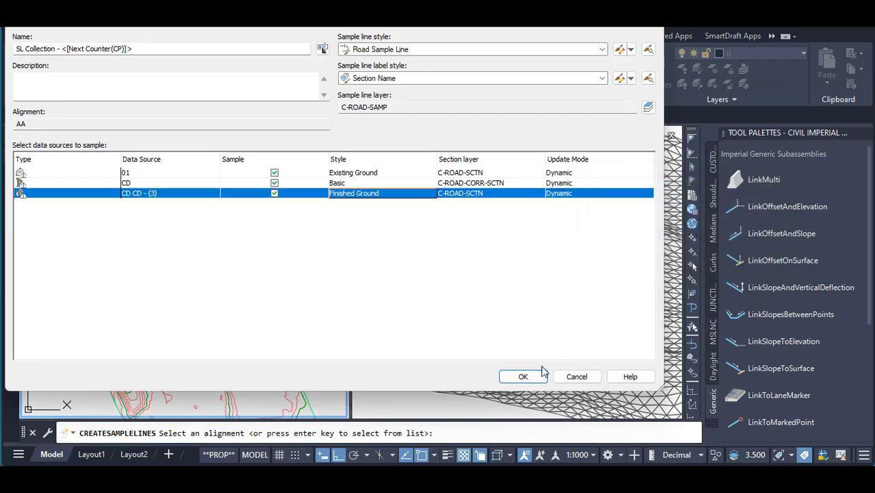
key(Return)
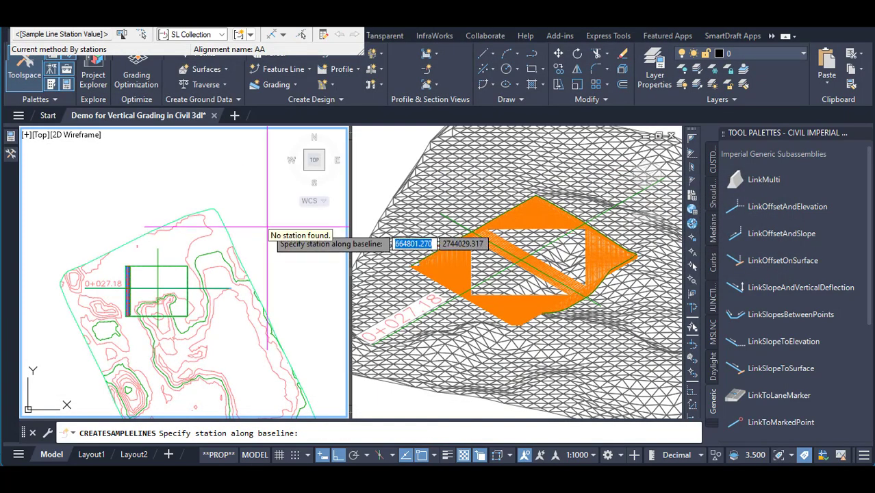
- Place a sample line at station 0+048.43 with default left and right swath widths
scroll(158, 271, up, 3)
scroll(146, 281, up, 3)
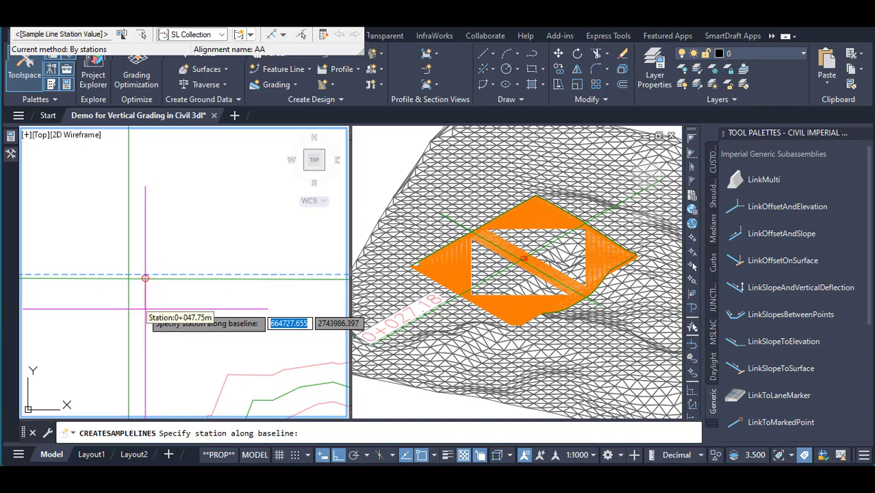
click(111, 276)
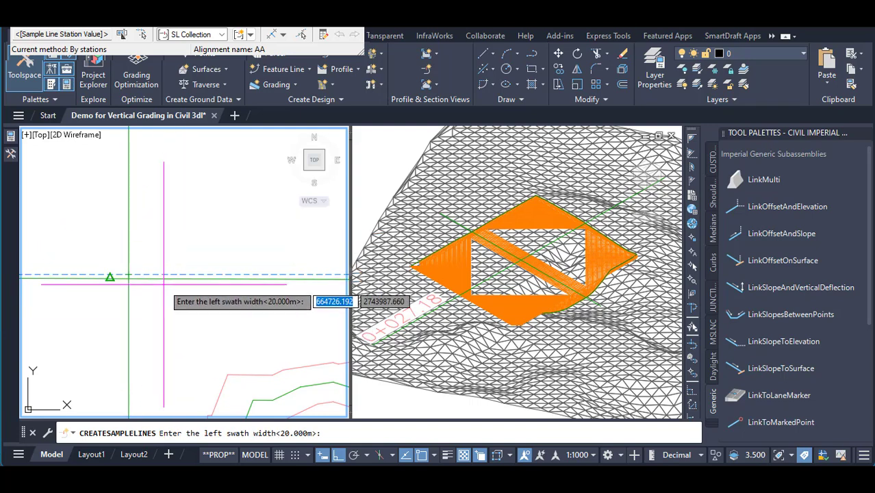
key(Return)
key(Return)
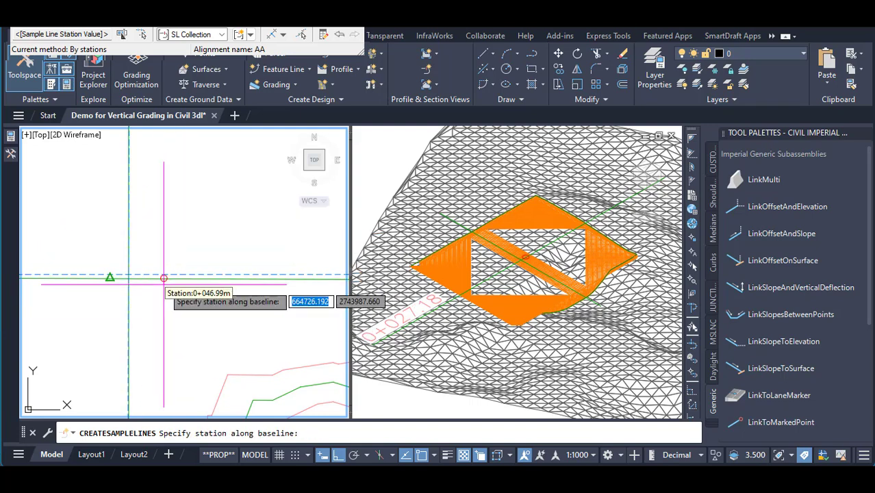
key(Return)
scroll(171, 199, down, 2)
scroll(168, 189, down, 2)
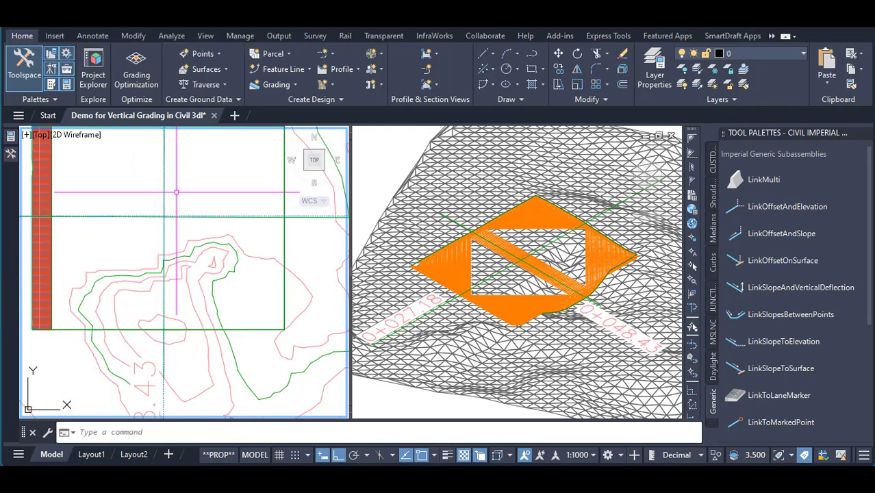
click(164, 217)
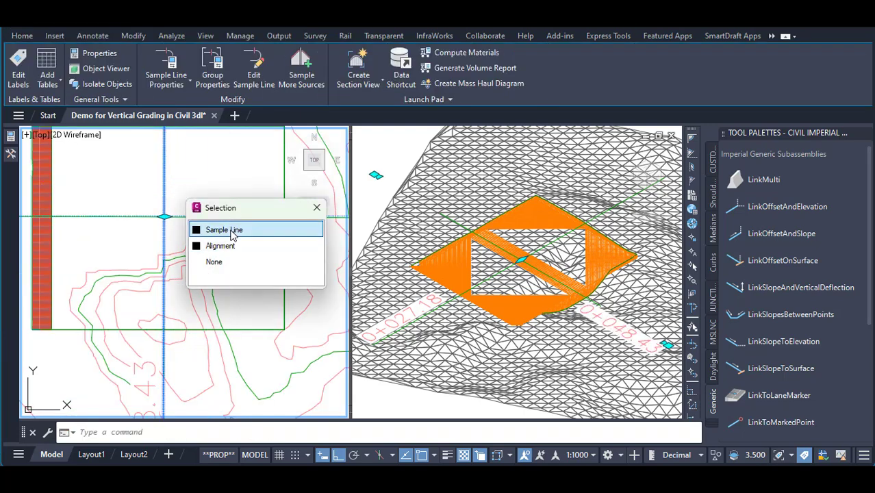
click(378, 85)
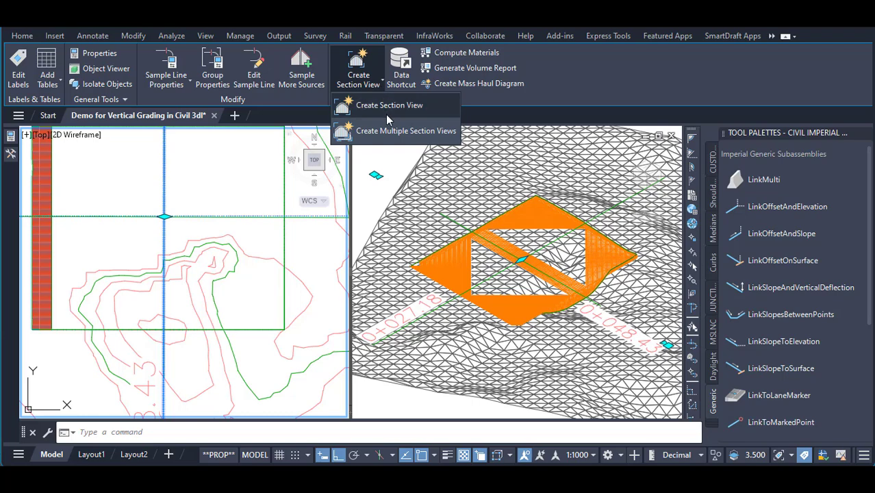
- Run the section view wizard for sample line 0+048.43 with its default settings
click(387, 106)
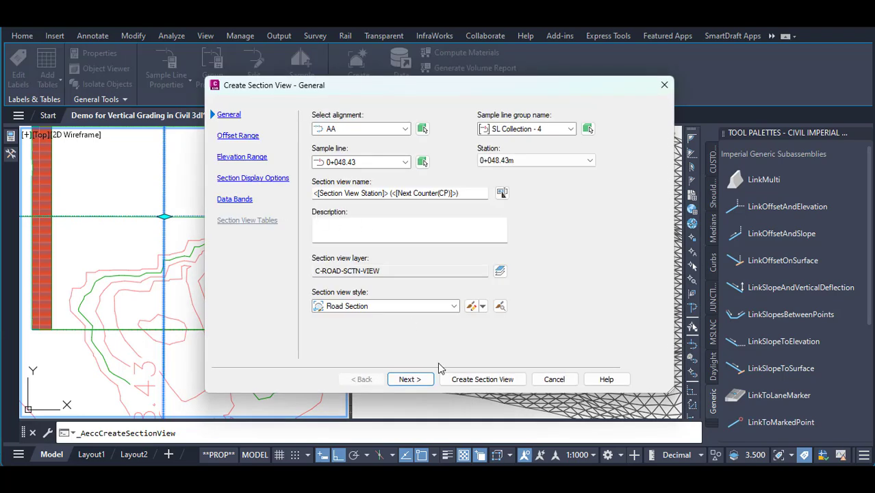
click(411, 381)
click(409, 381)
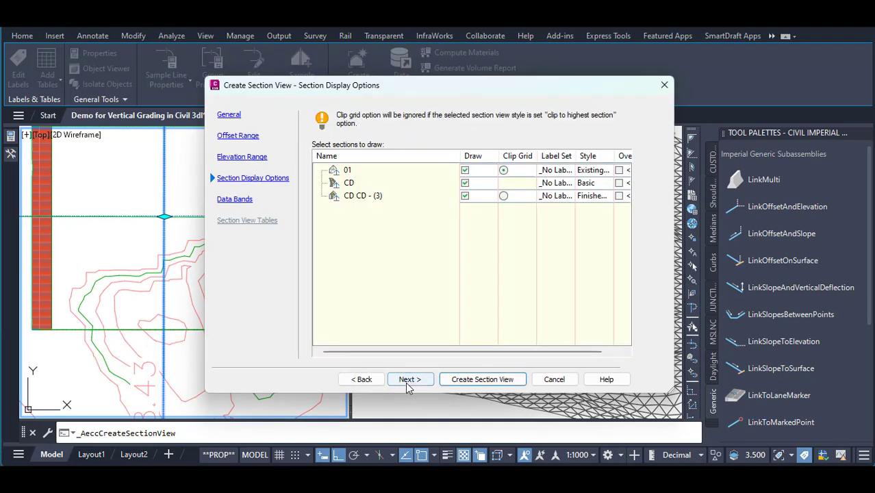
click(409, 381)
click(458, 381)
- Place the section view origin in the drawing and zoom to inspect the plotted profiles
scroll(226, 195, down, 3)
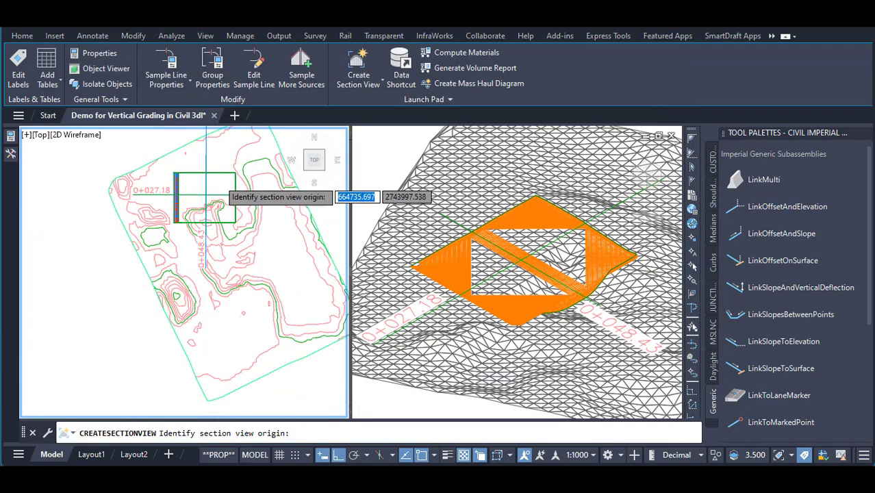
scroll(215, 200, down, 2)
scroll(213, 274, down, 2)
click(215, 185)
scroll(209, 187, up, 2)
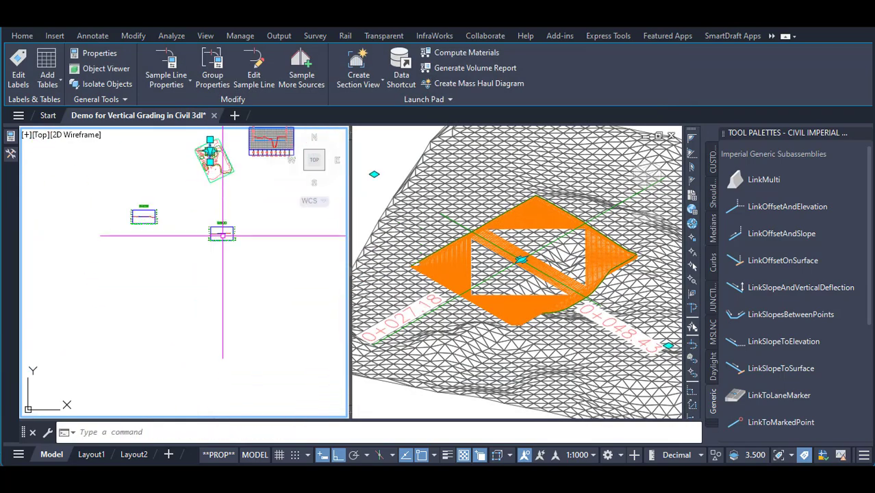
scroll(219, 205, up, 3)
scroll(236, 261, up, 3)
scroll(206, 233, down, 2)
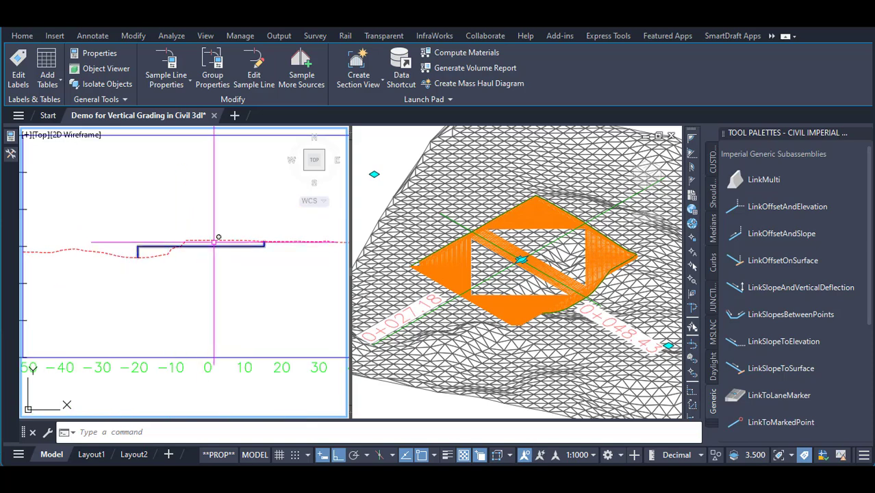
scroll(215, 188, up, 2)
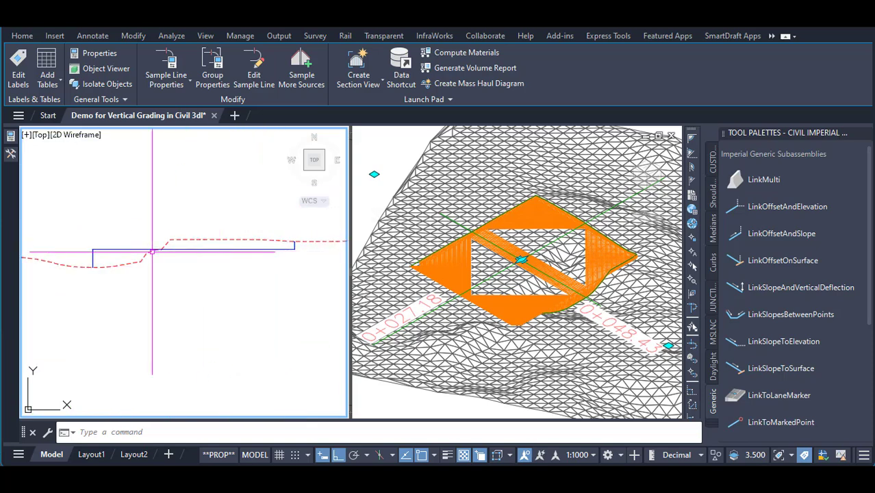
scroll(197, 274, down, 2)
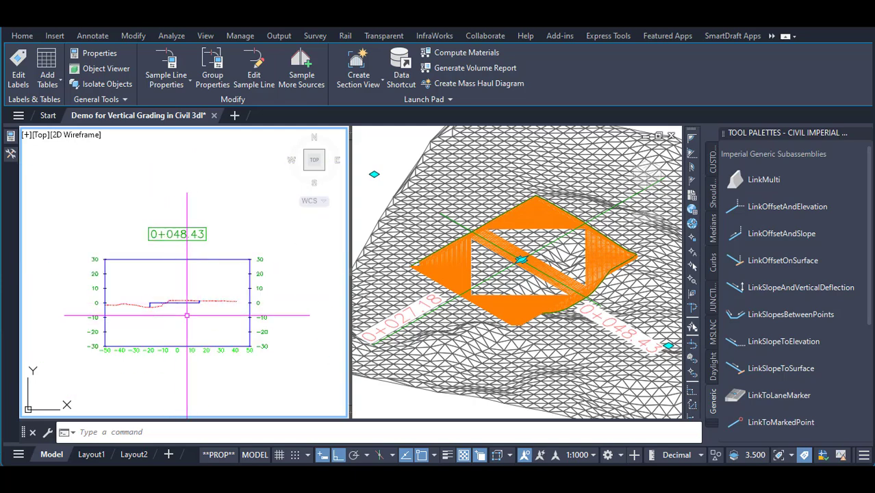
scroll(205, 288, up, 1)
scroll(219, 348, up, 1)
scroll(220, 349, down, 2)
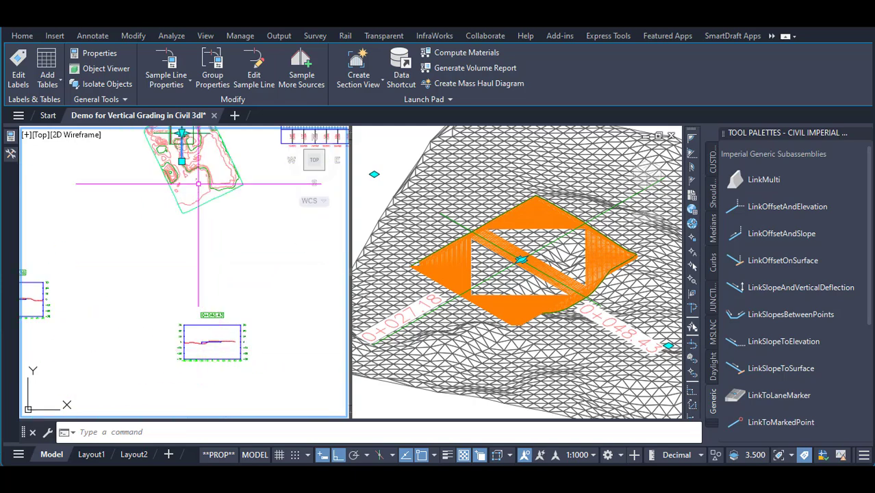
scroll(202, 272, down, 1)
scroll(187, 203, up, 3)
scroll(206, 208, up, 2)
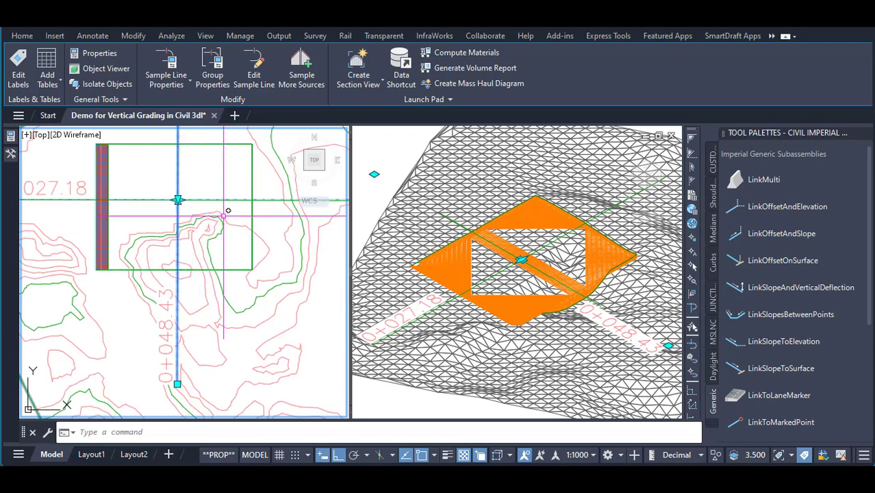
- Stretch sample line 0+048.43 further across the pad with object snap turned off
key(Escape)
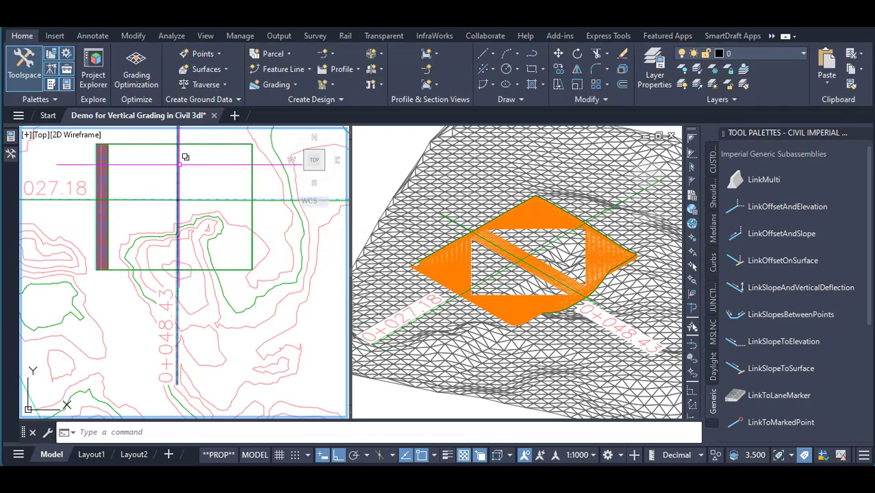
click(178, 164)
click(228, 213)
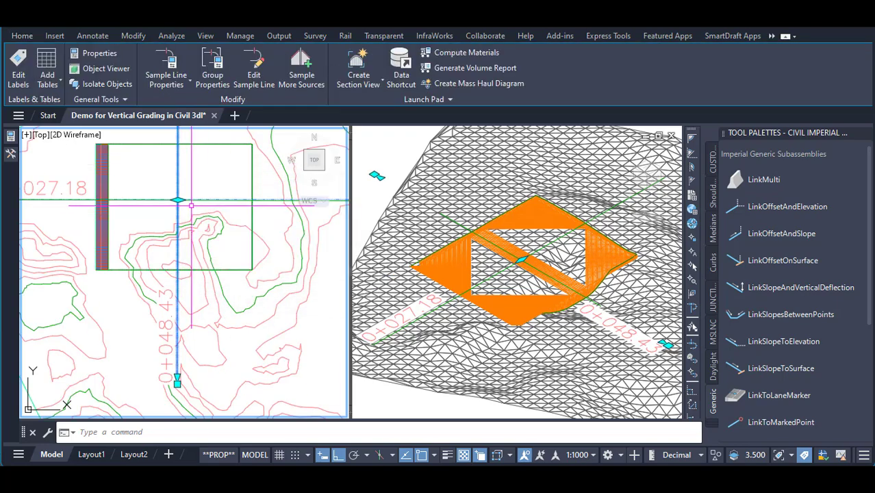
click(178, 199)
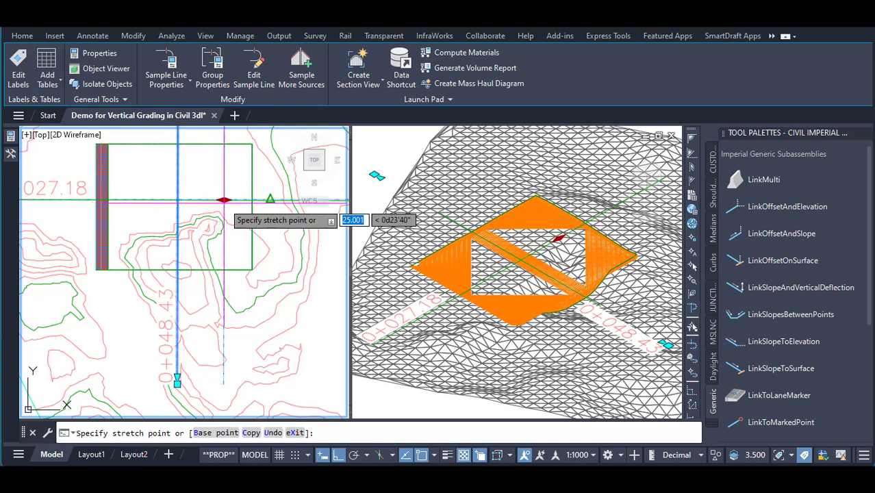
key(F3)
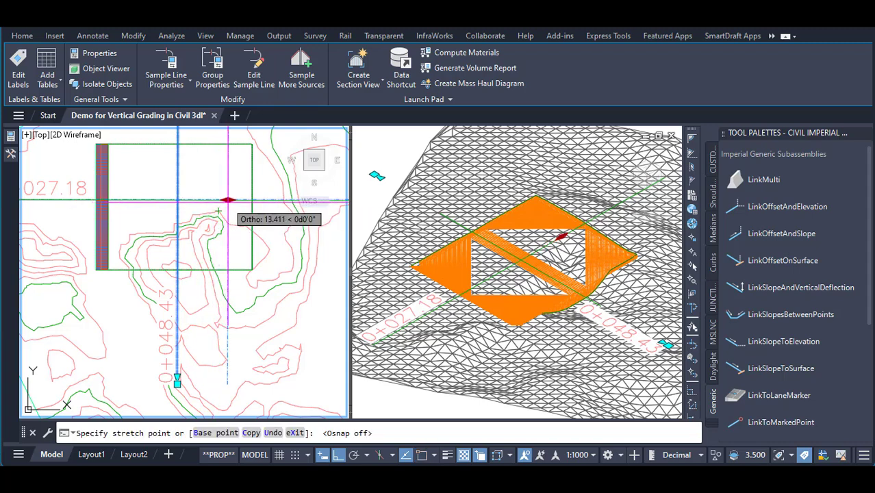
click(218, 210)
- Pan the section view slightly right and clear the selection to review the updated profile
scroll(212, 198, down, 5)
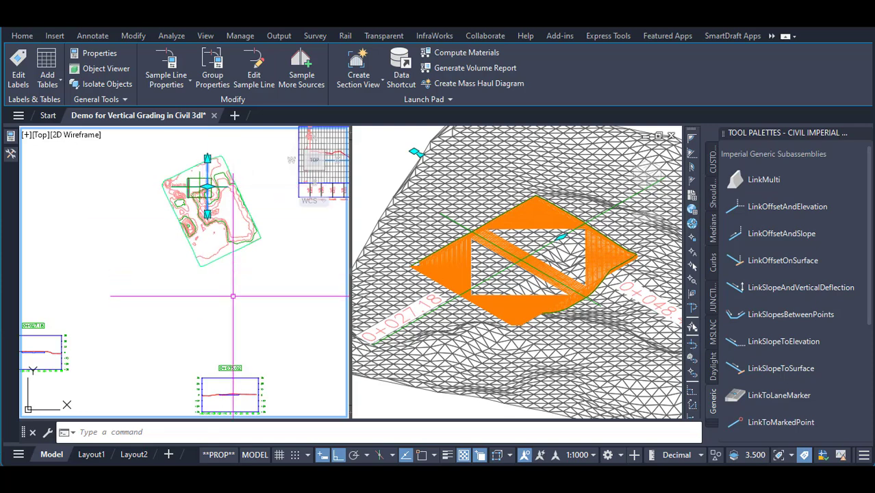
scroll(229, 398, up, 4)
scroll(212, 343, up, 2)
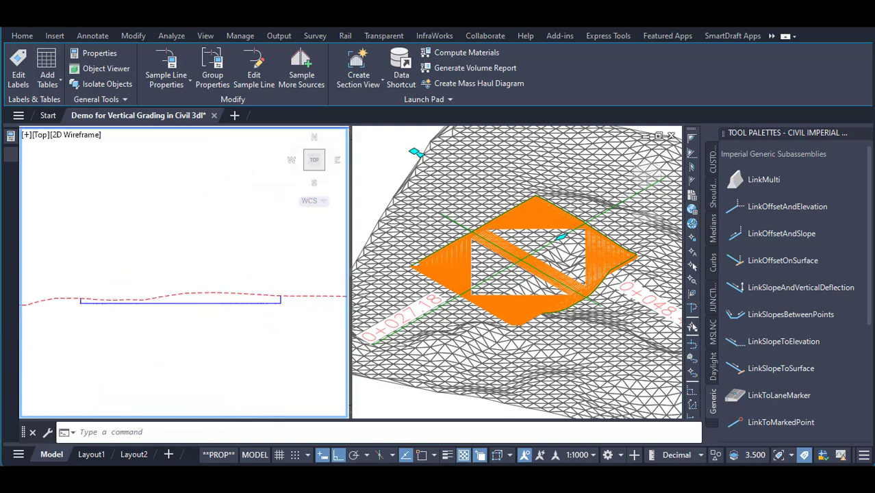
middle_drag(204, 322, 219, 325)
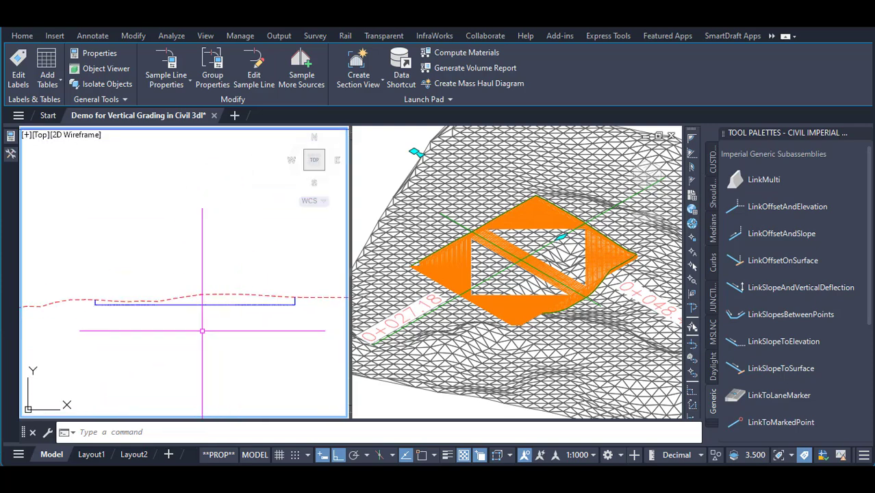
key(Escape)
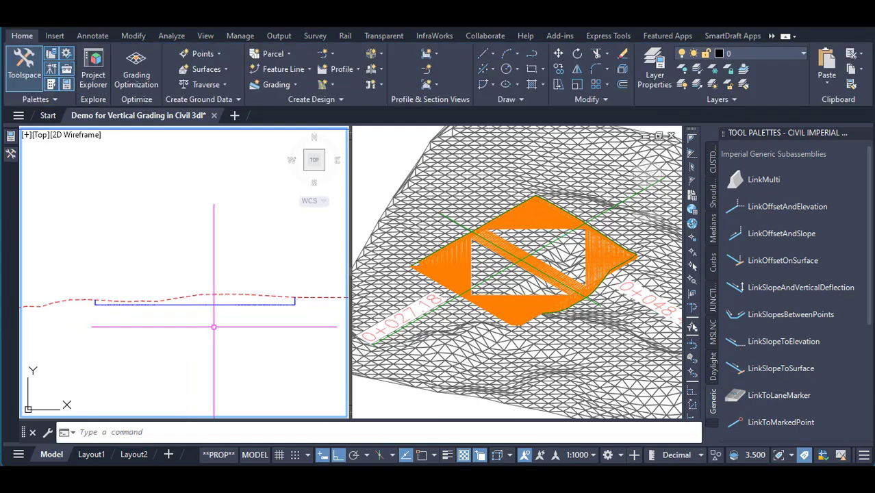
middle_drag(242, 330, 252, 331)
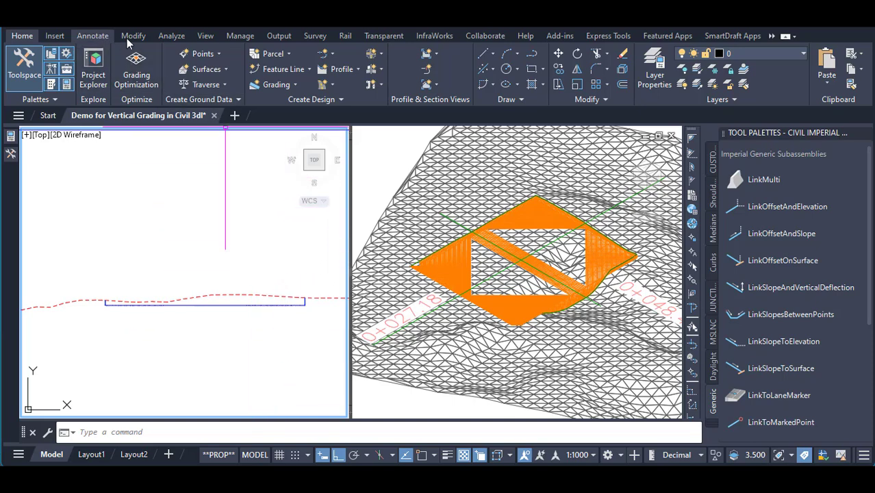
- Open the Volumes Dashboard from the Analyze tab and start a new volume surface
click(170, 38)
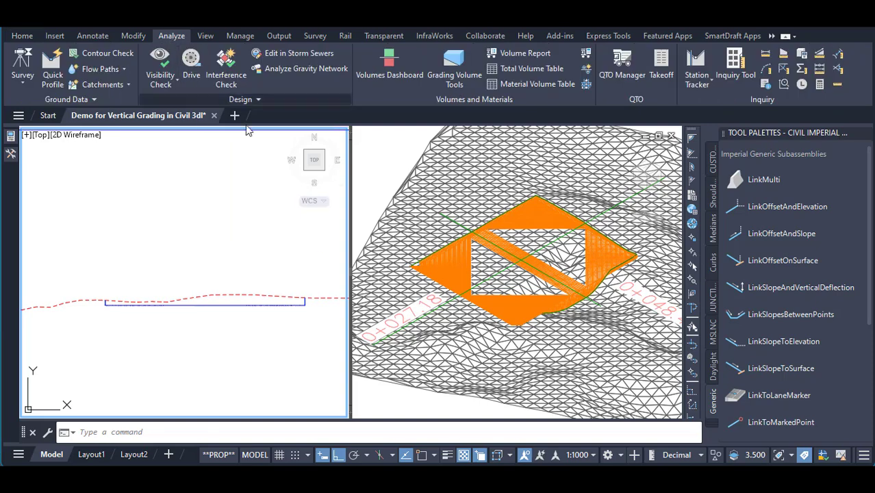
click(391, 77)
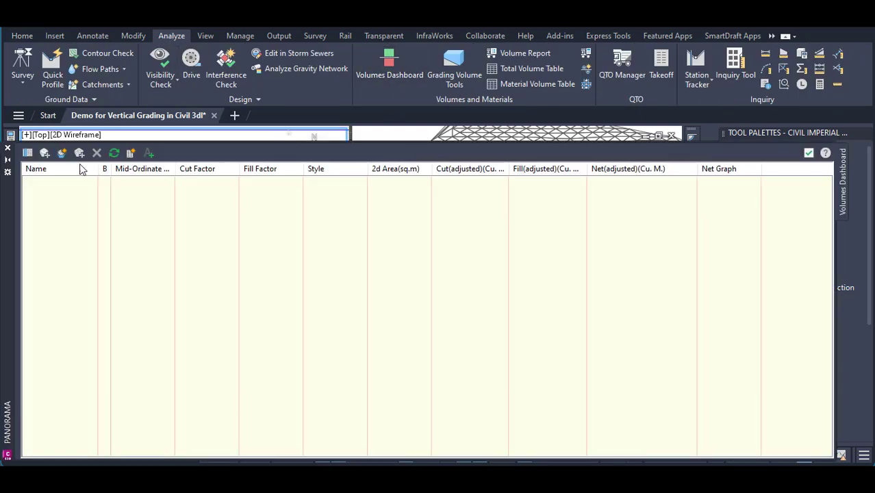
click(61, 152)
text(VOL)
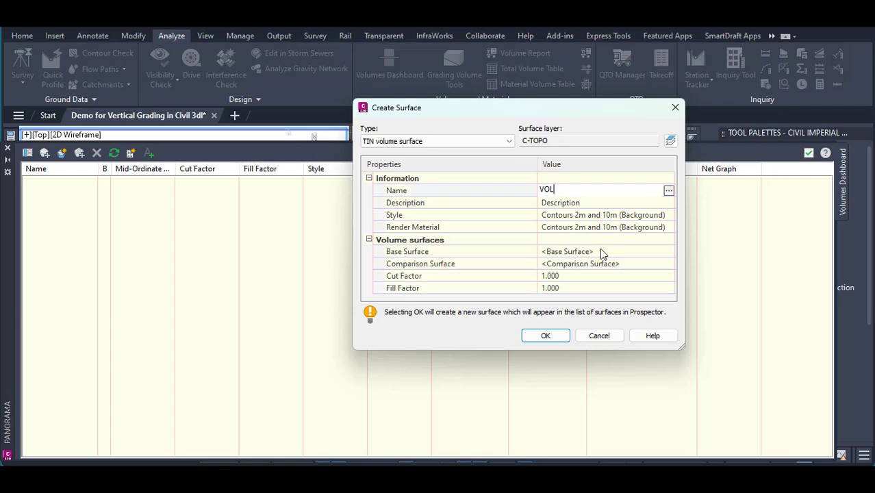
- Create volume surface VOL with base surface 01 and comparison surface CD - (3)
click(669, 252)
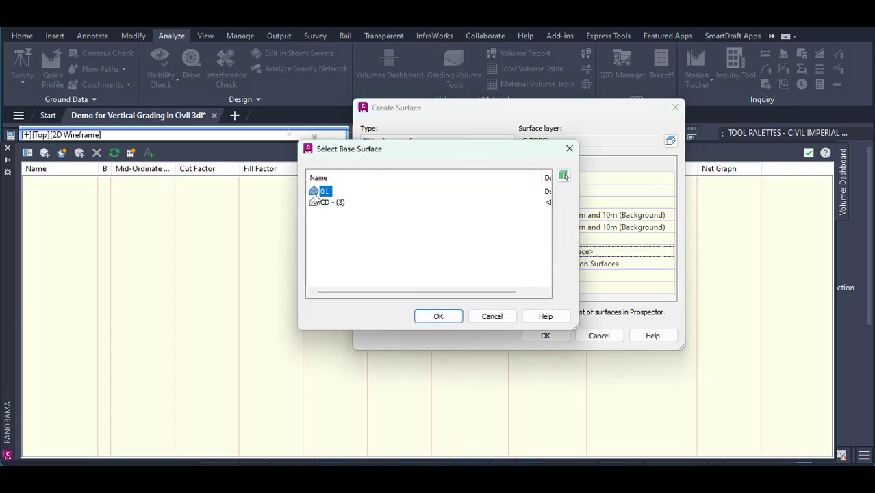
click(433, 317)
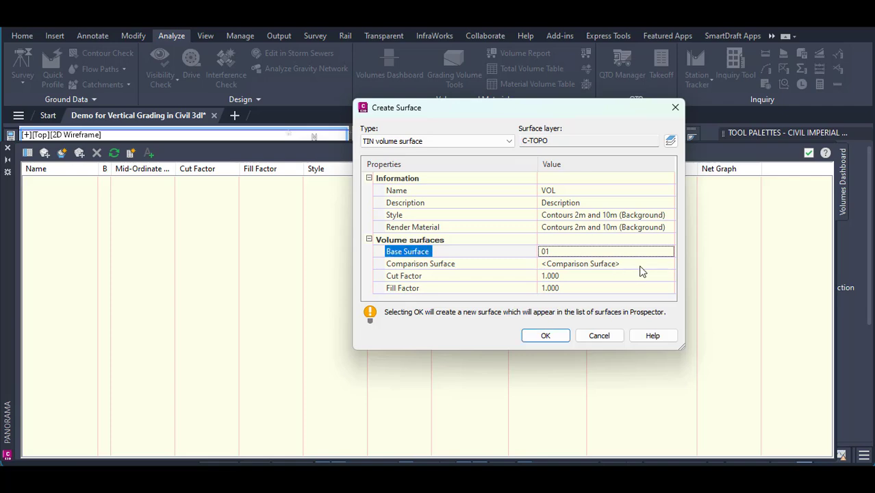
click(641, 265)
click(669, 264)
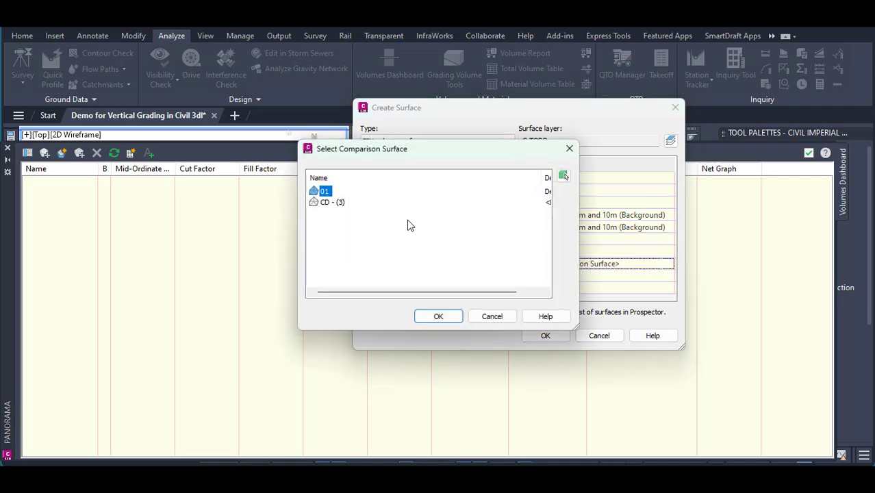
click(449, 317)
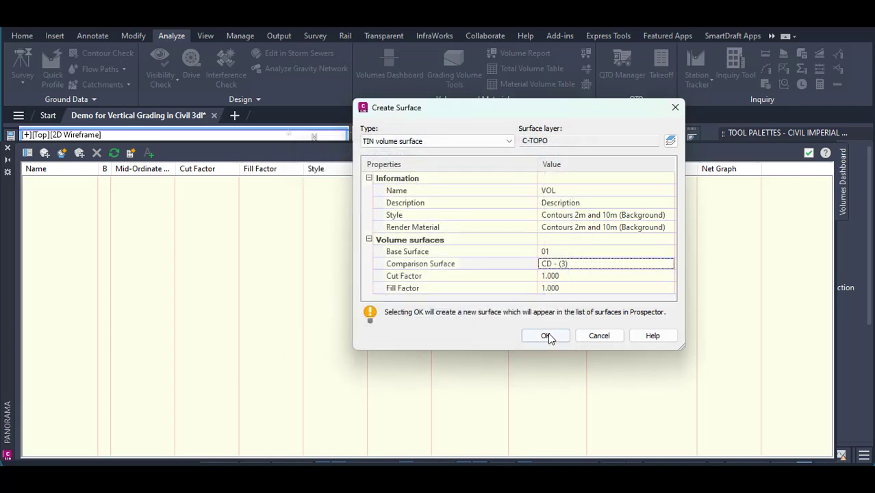
click(546, 337)
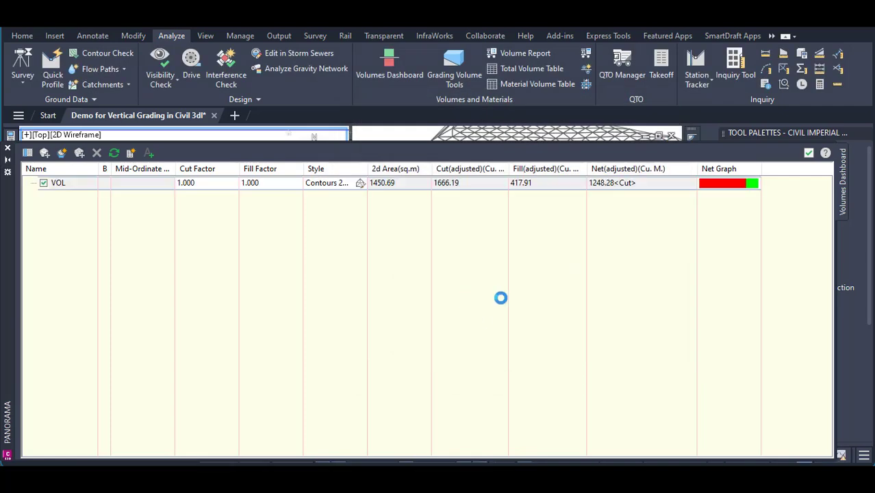